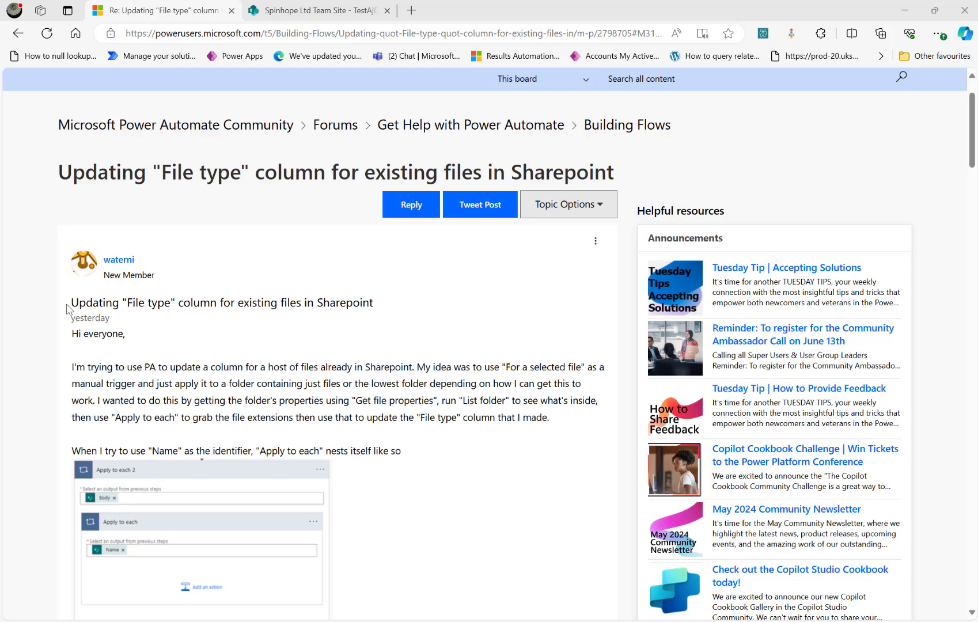
# Select the post's title text and scroll through the post
pyautogui.moveTo(68, 307); pyautogui.dragTo(392, 309)
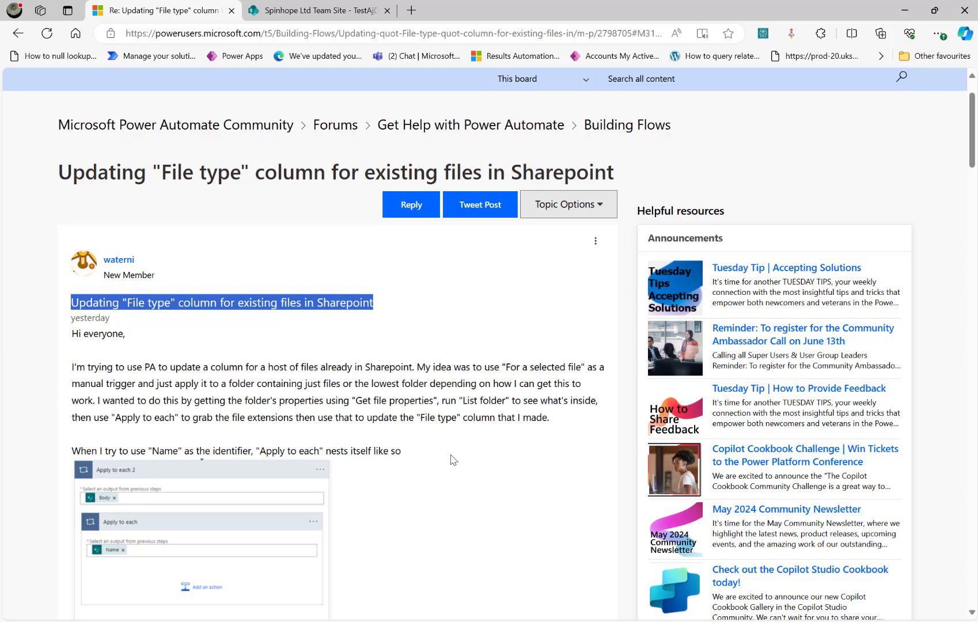
pyautogui.scroll(-7, 453, 459)
pyautogui.scroll(4, 452, 459)
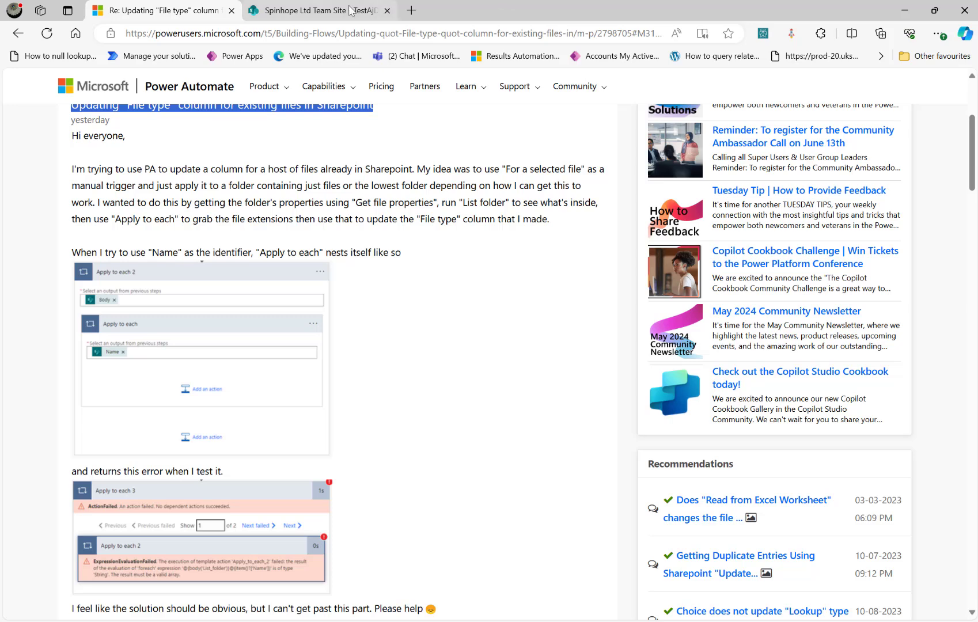
# In SharePoint, drill down from spinhope through Folder1–Folder8 into the empty Folder9
pyautogui.click(326, 11)
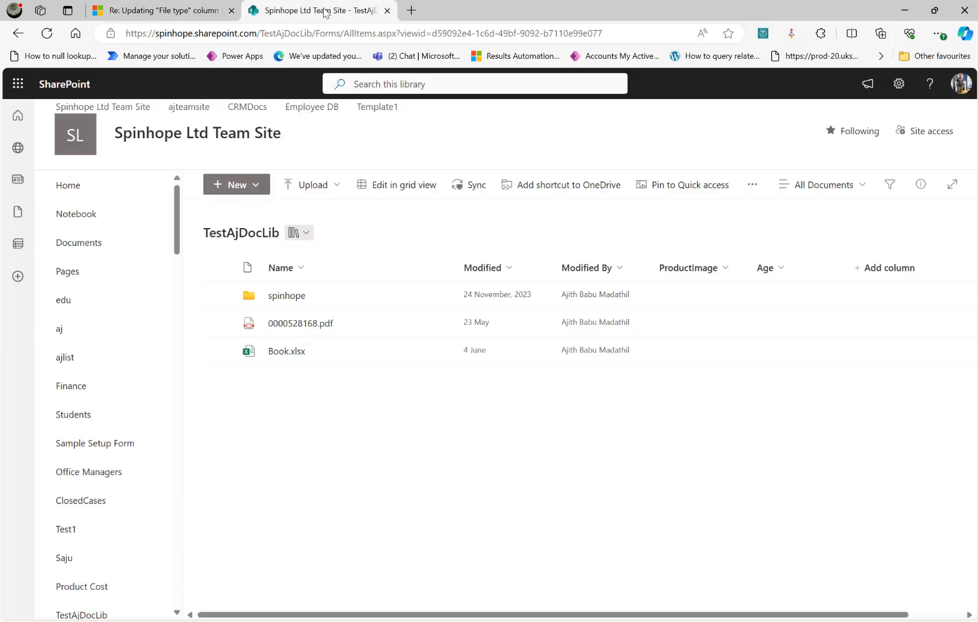
pyautogui.click(284, 296)
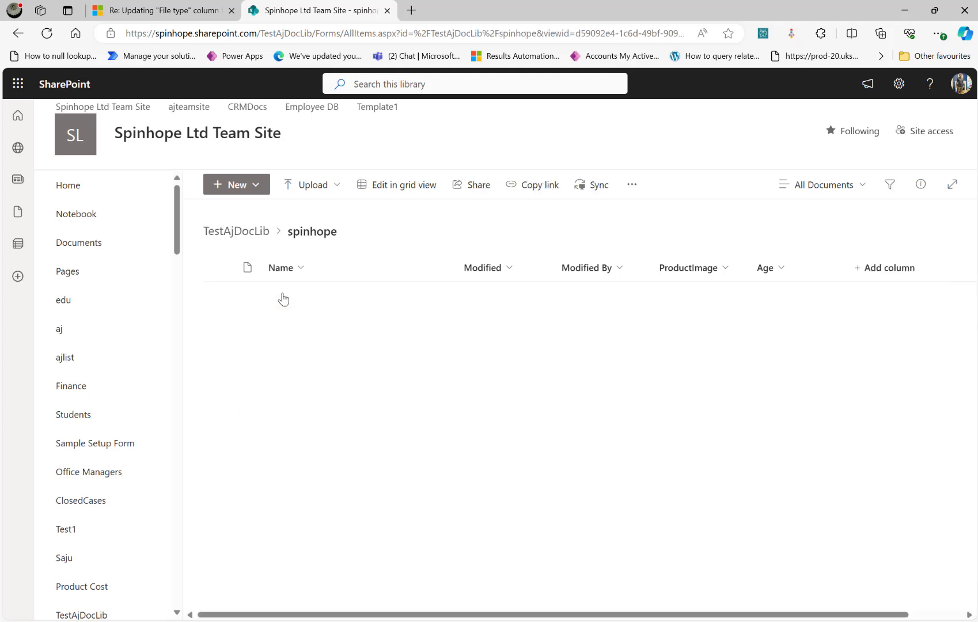
pyautogui.click(275, 297)
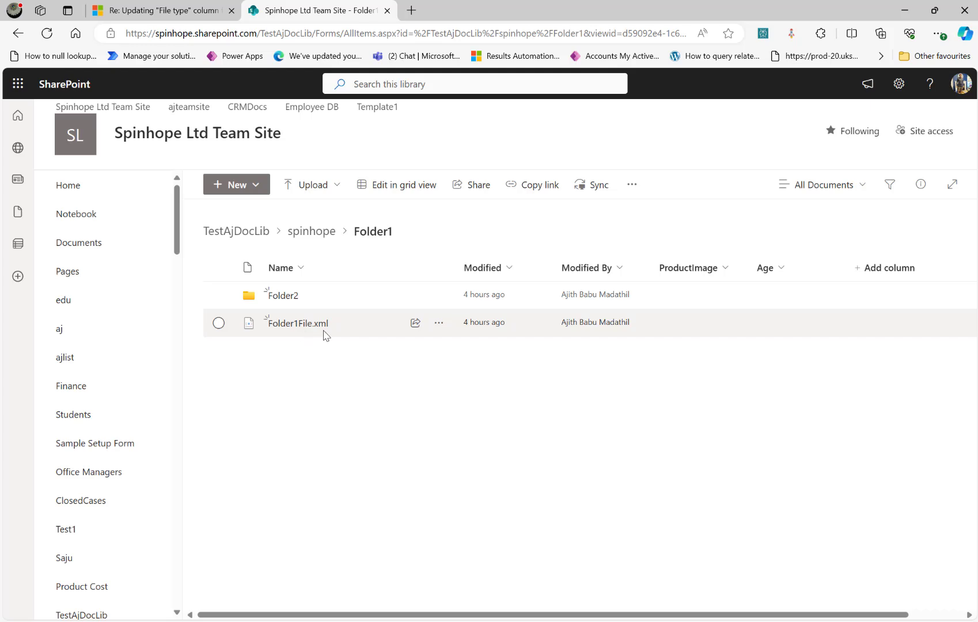
pyautogui.click(284, 296)
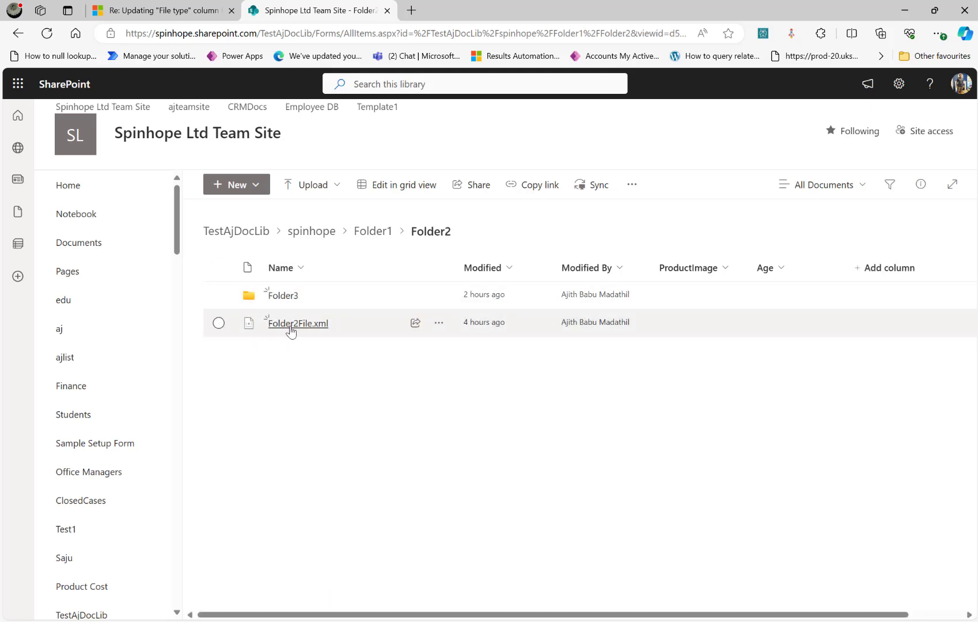
pyautogui.click(284, 297)
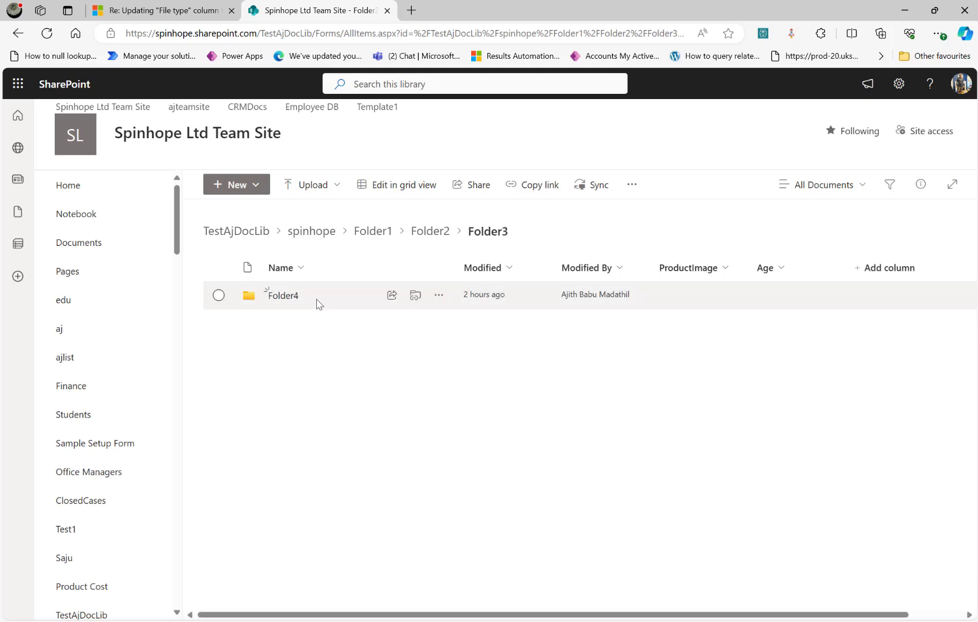
pyautogui.click(290, 303)
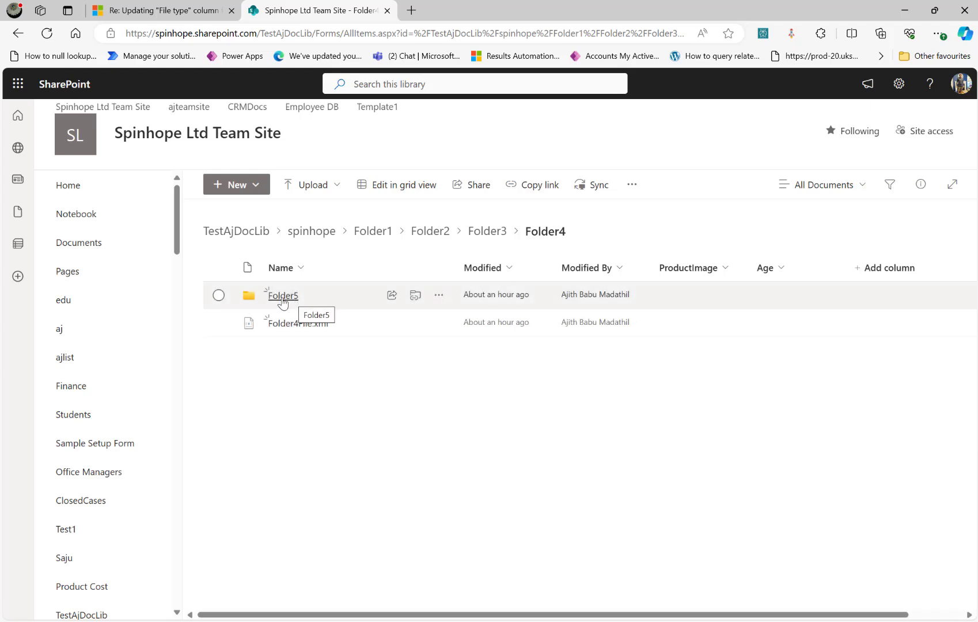
pyautogui.click(282, 302)
pyautogui.click(288, 304)
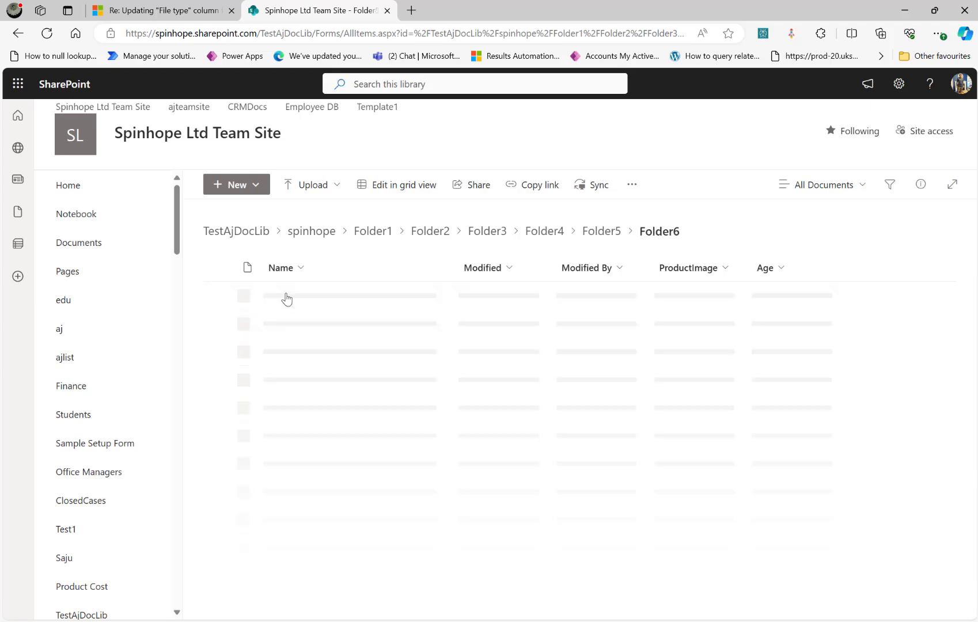
pyautogui.click(286, 296)
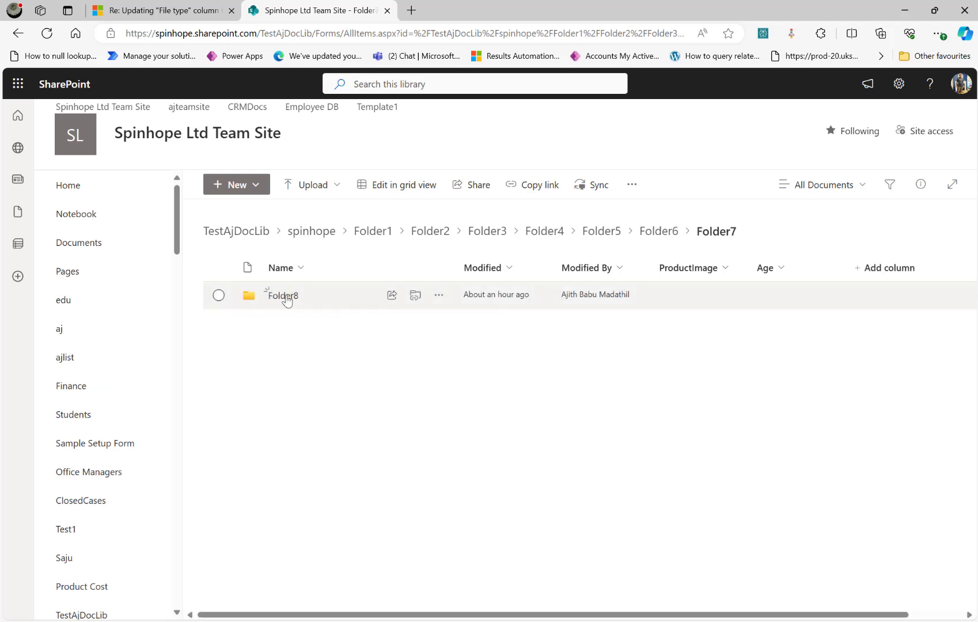
pyautogui.click(284, 296)
pyautogui.click(283, 296)
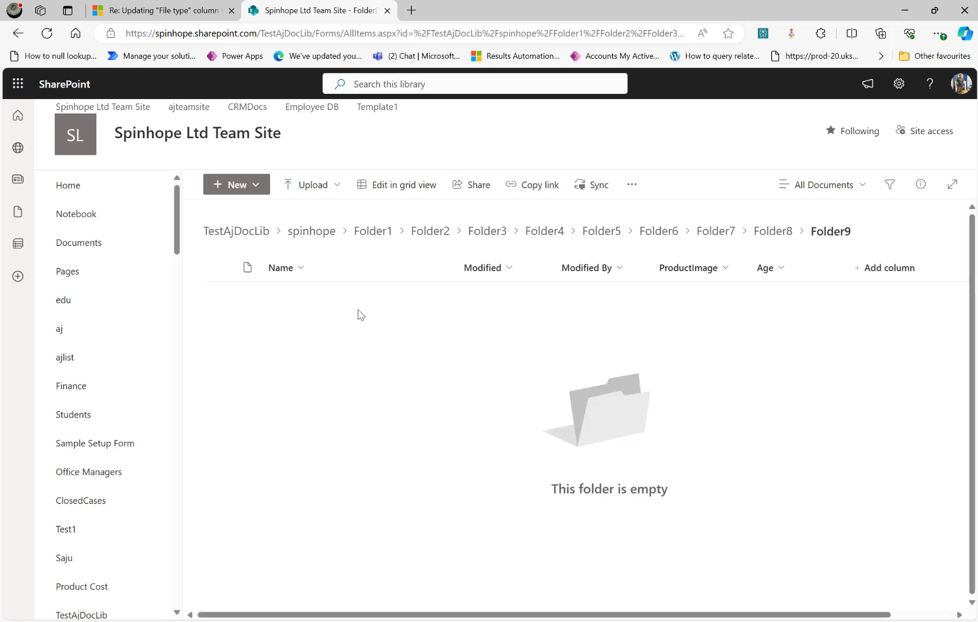
# Create a new Word document in Folder9 and close its Word tab
pyautogui.click(257, 194)
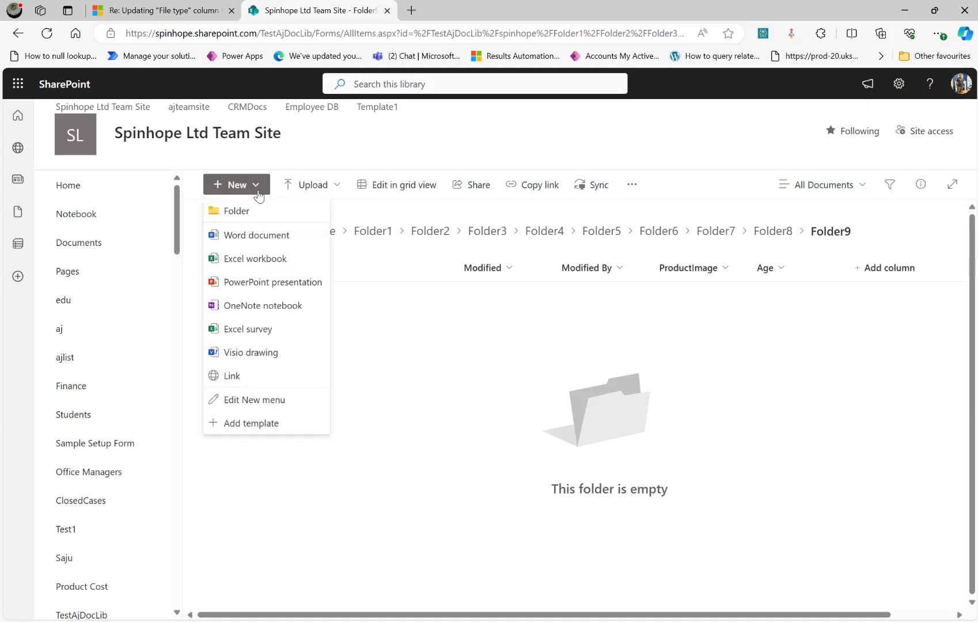
pyautogui.click(253, 236)
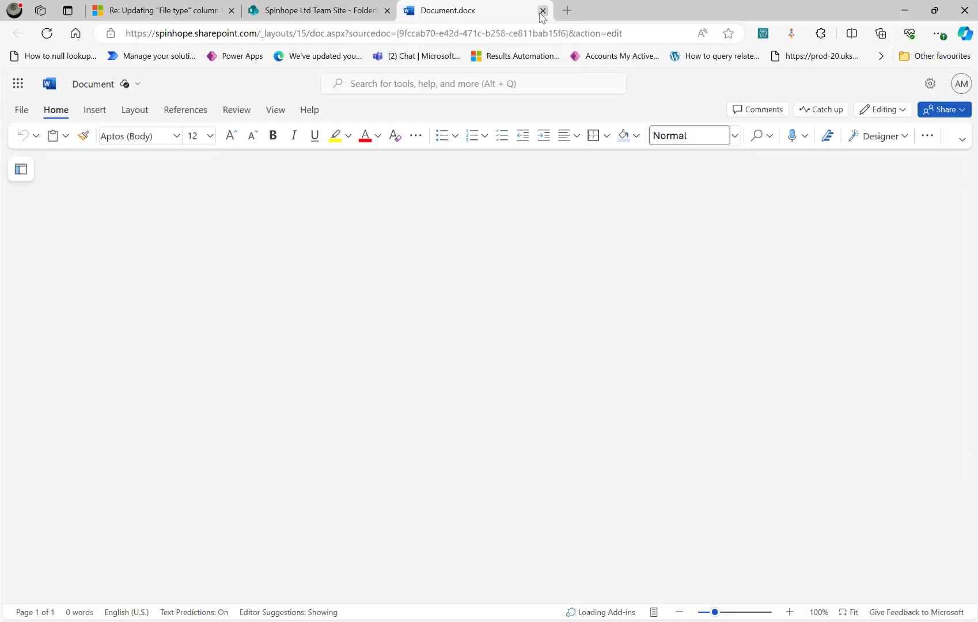
pyautogui.click(542, 11)
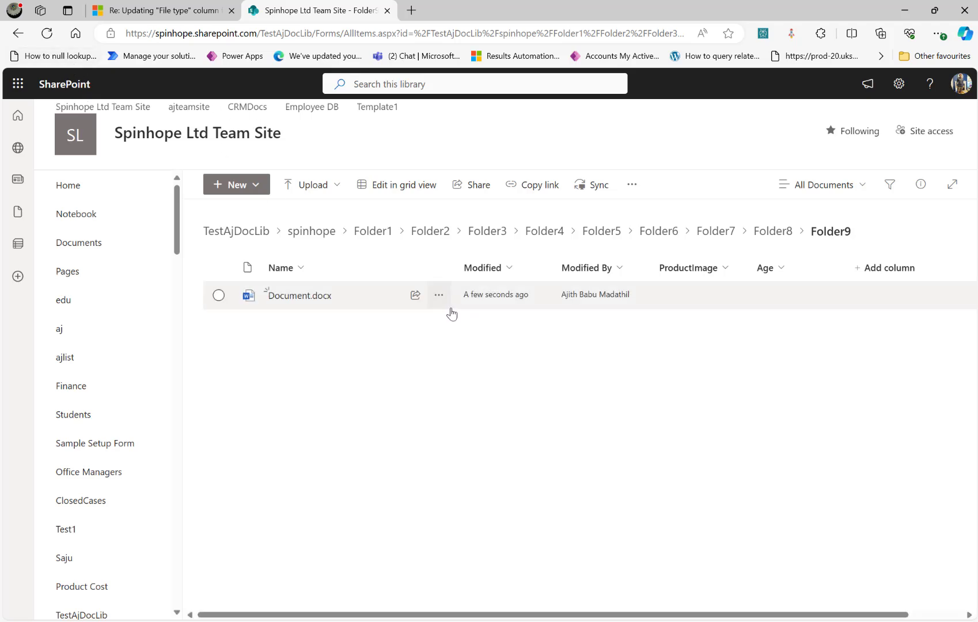
# Rename Document.docx to Document_folder9, then return to the TestAjDocLib library root
pyautogui.click(439, 294)
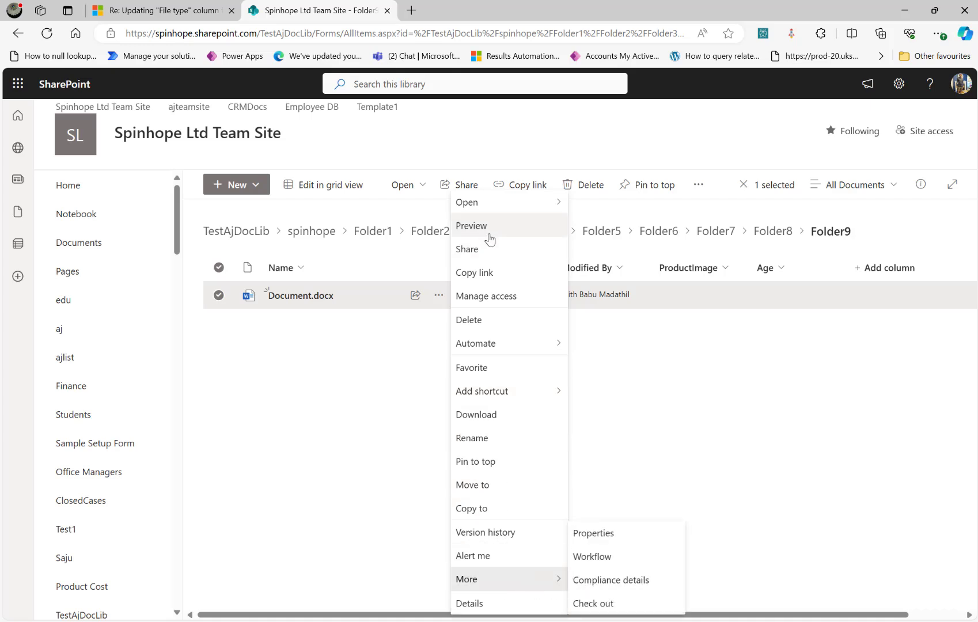
pyautogui.click(484, 439)
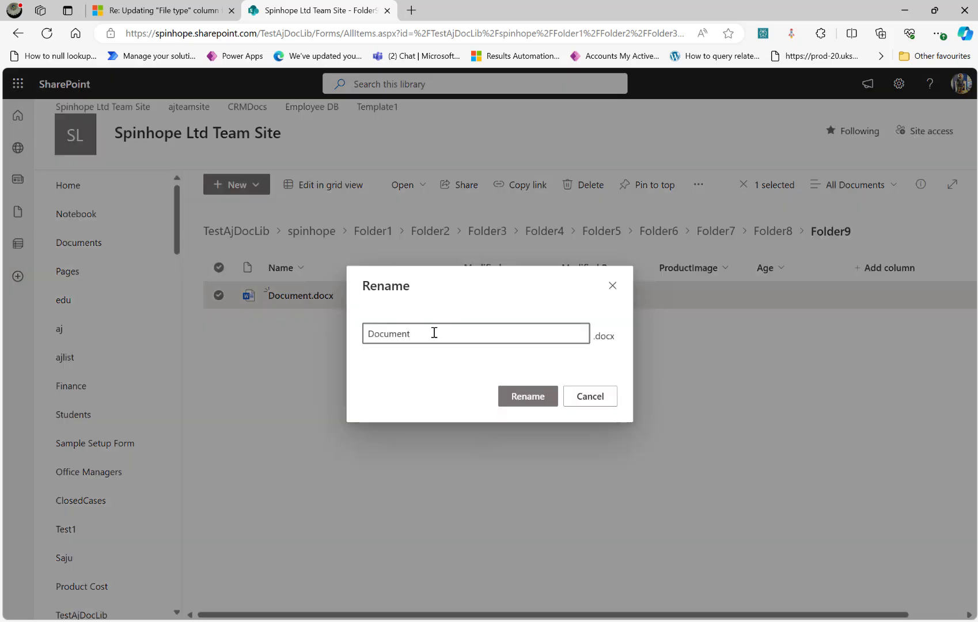
pyautogui.write('_folder9')
pyautogui.click(527, 396)
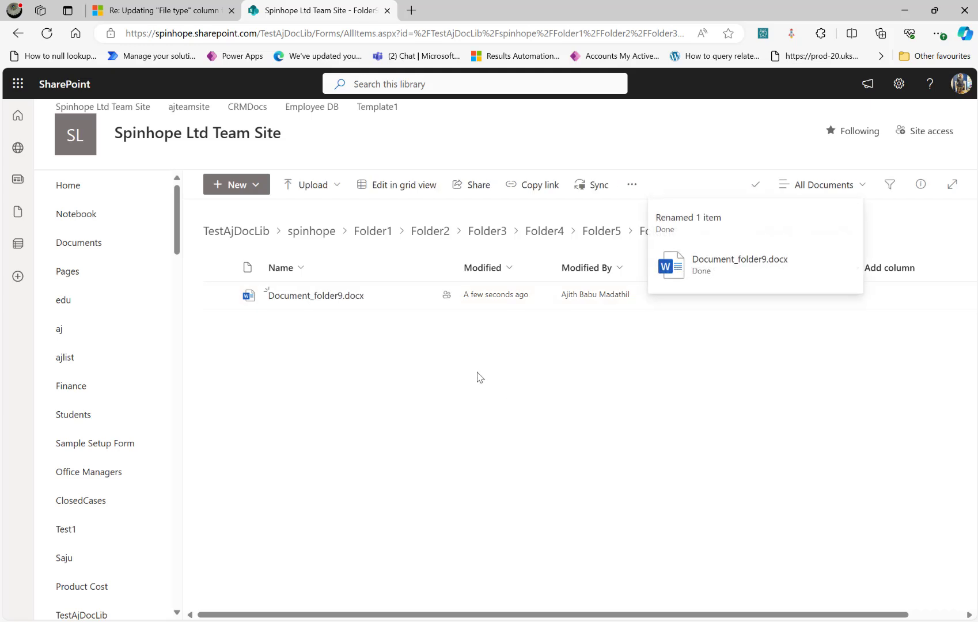
pyautogui.click(223, 232)
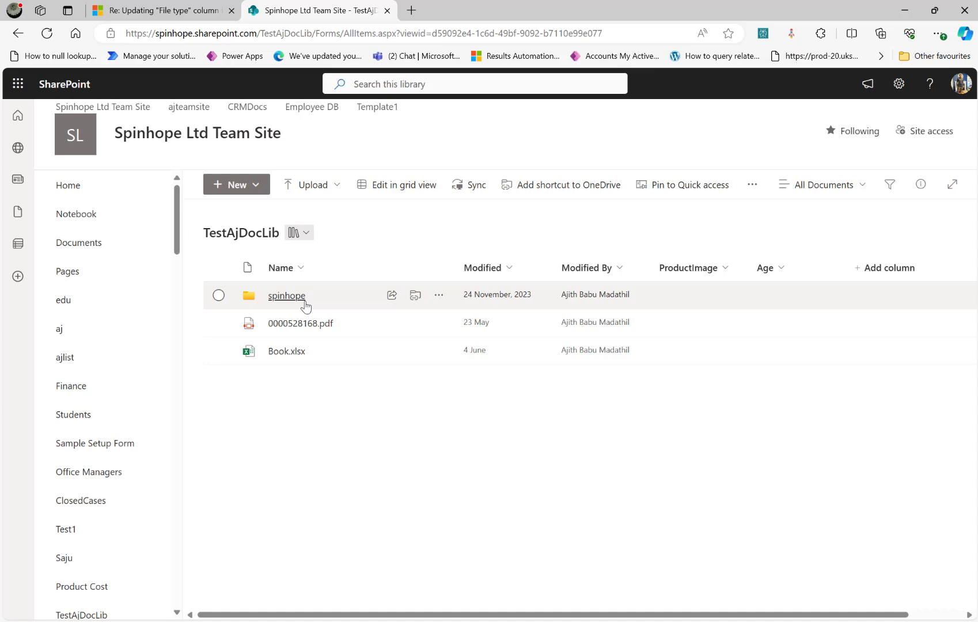
pyautogui.click(167, 16)
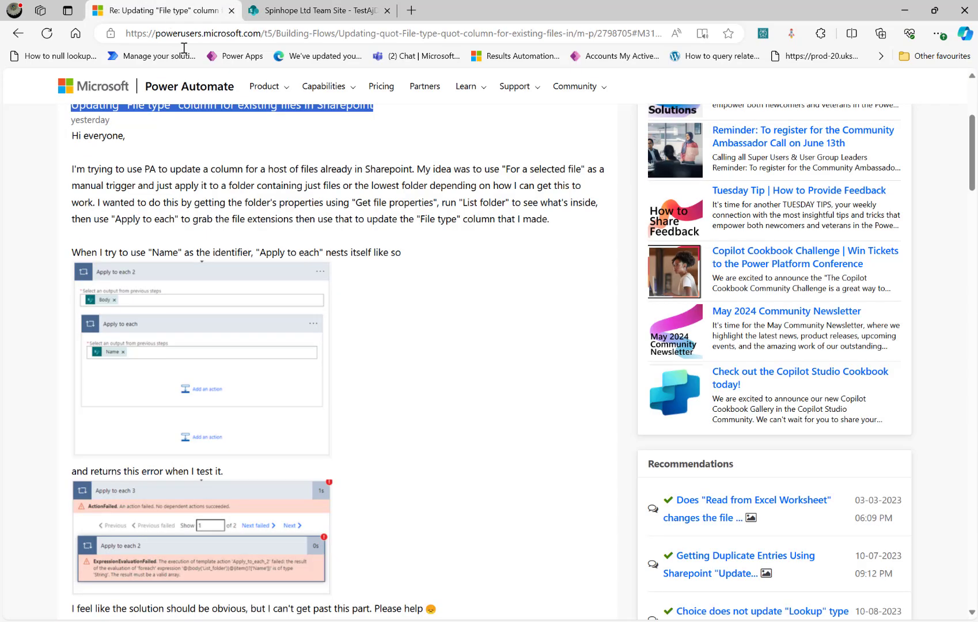
pyautogui.scroll(-2, 401, 373)
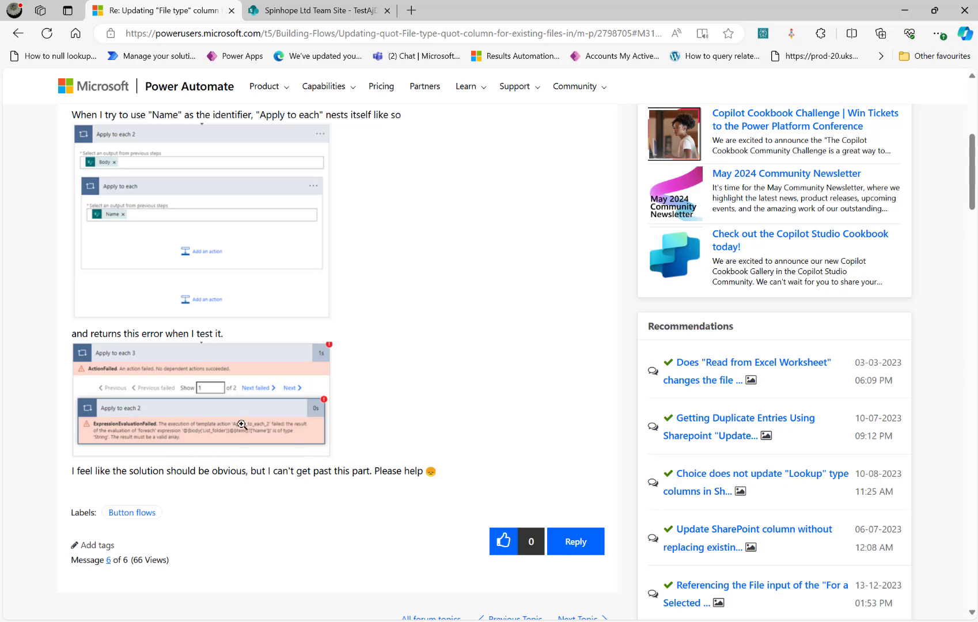
pyautogui.click(300, 6)
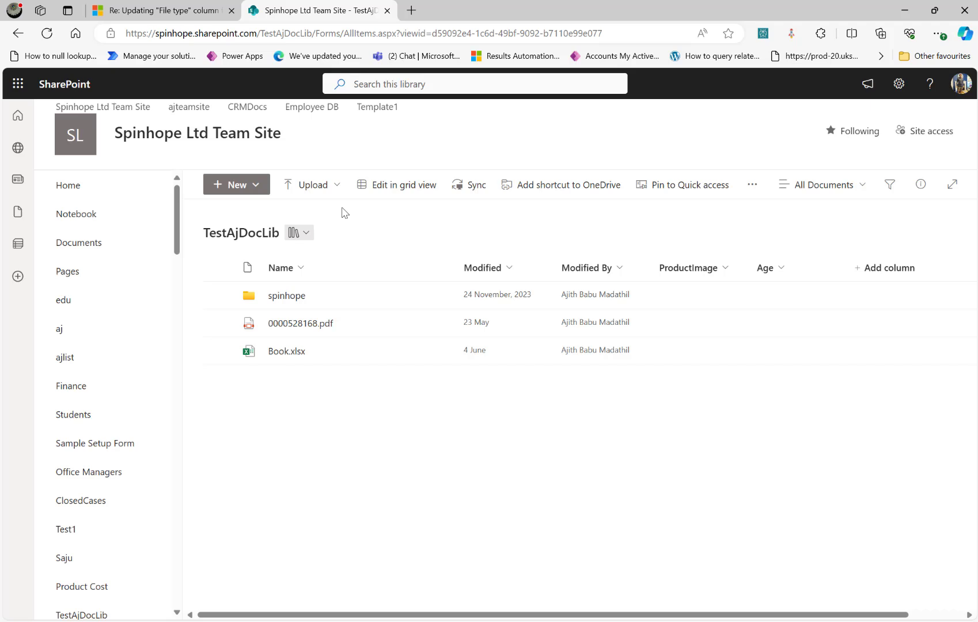
# Create a flow from the 'Add an Outlook task for a selected file' template via Integrate > Power Automate
pyautogui.click(752, 185)
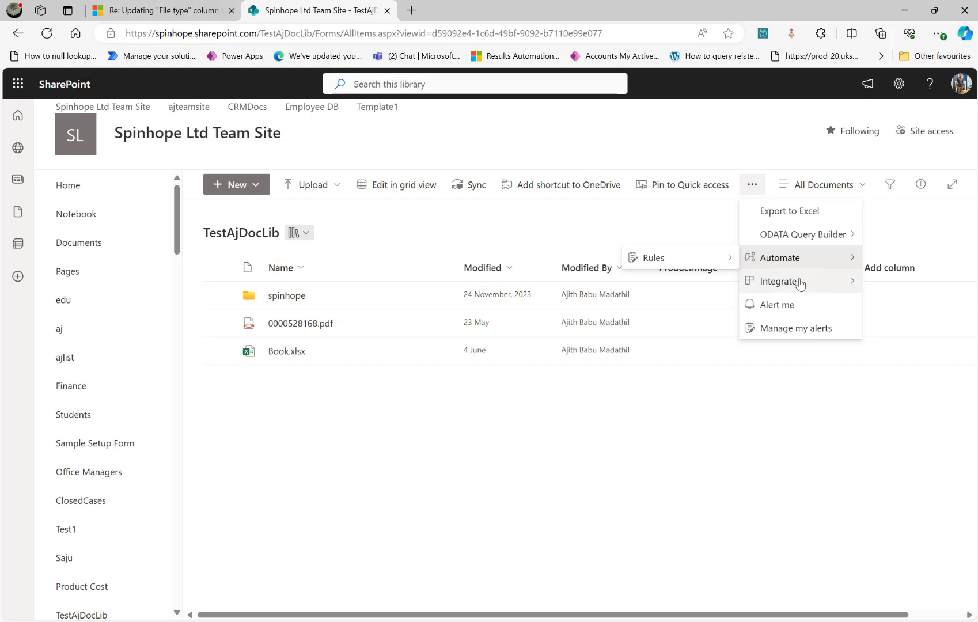
pyautogui.moveTo(805, 284)
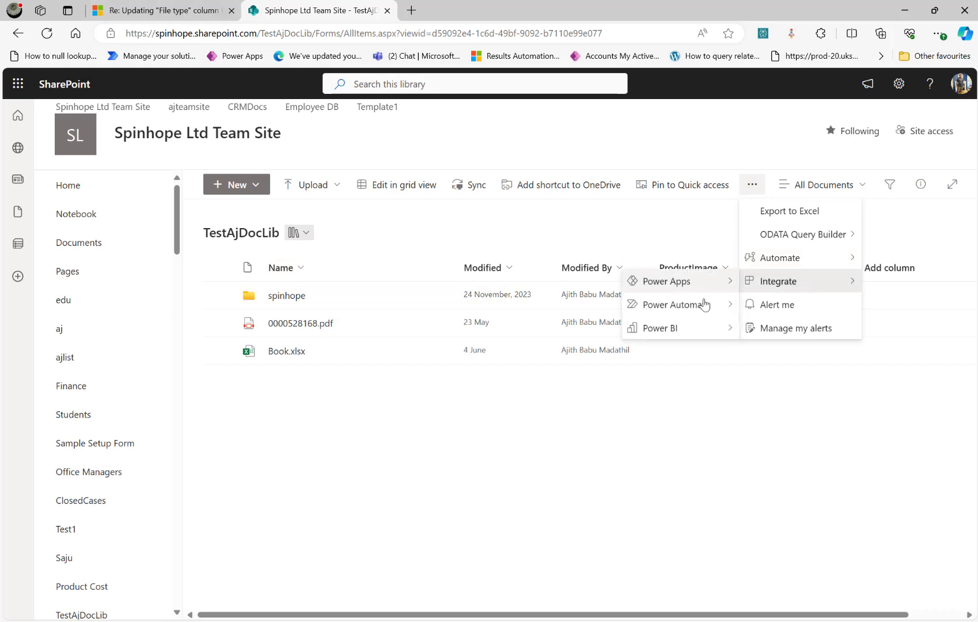
pyautogui.moveTo(679, 305)
pyautogui.click(774, 305)
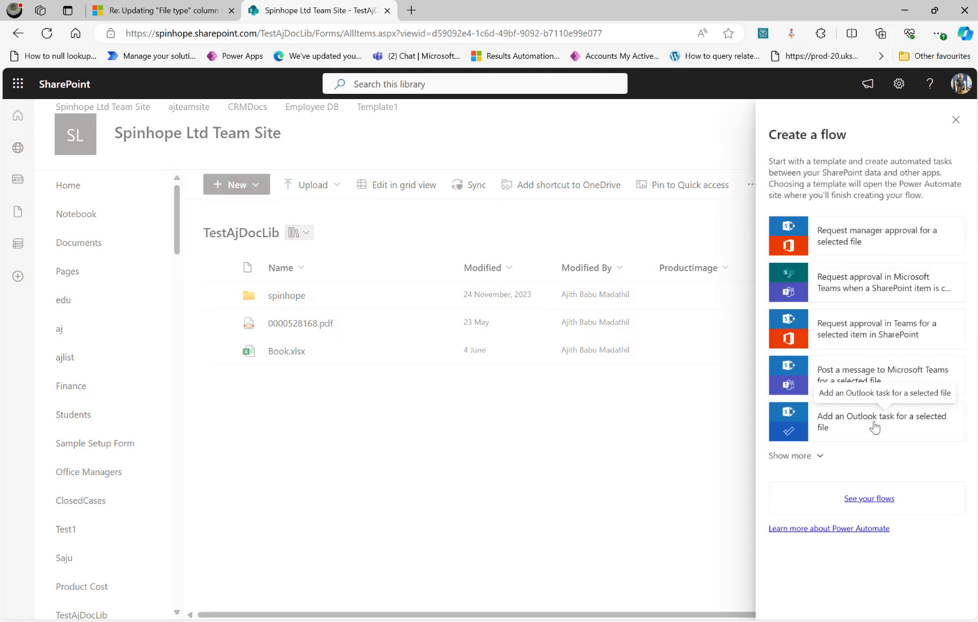
pyautogui.click(848, 426)
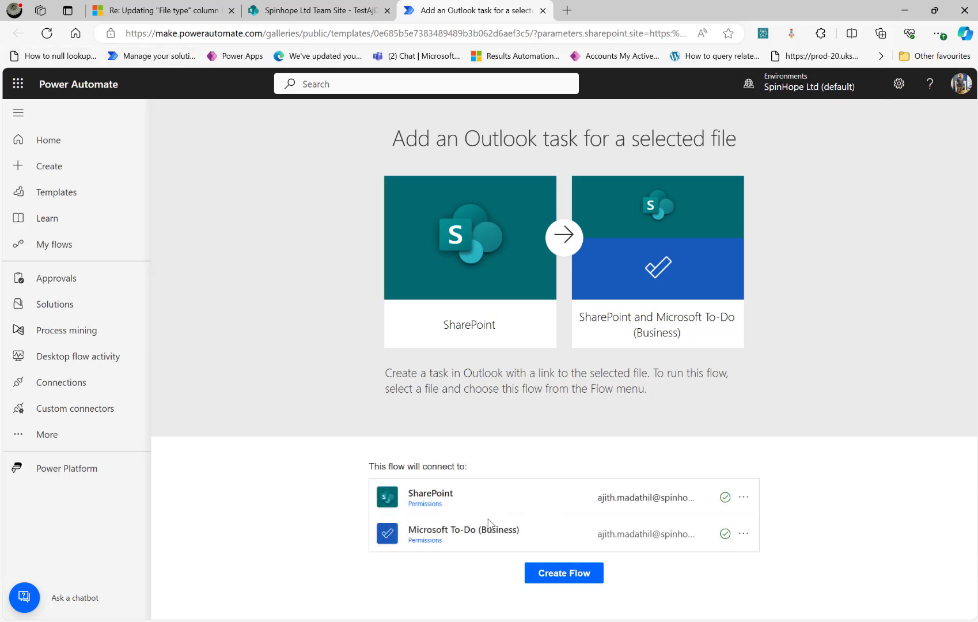
# Create the flow, switch to the classic editor, and delete the Add a to-do step
pyautogui.click(551, 576)
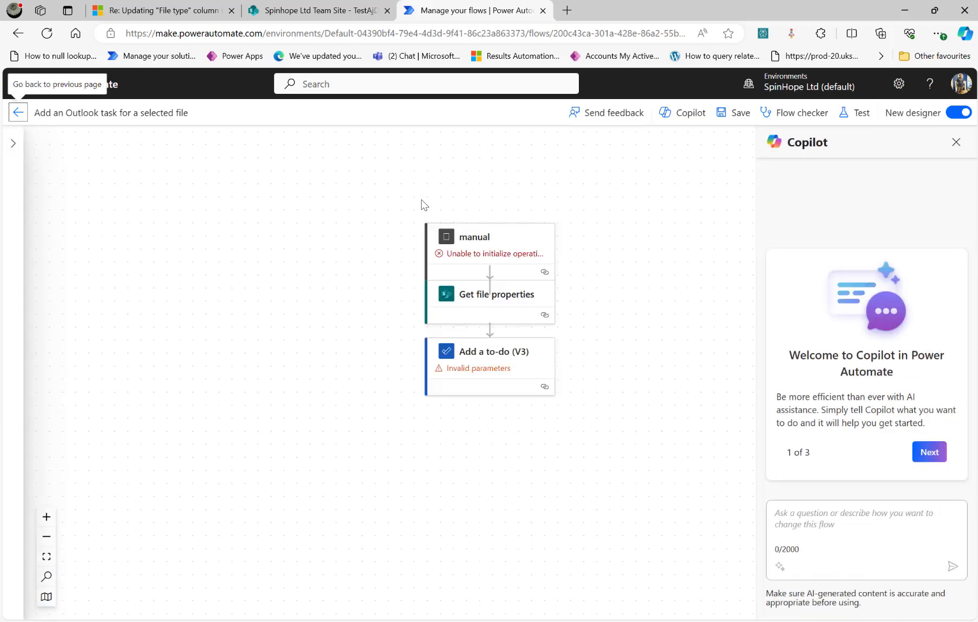
pyautogui.click(959, 113)
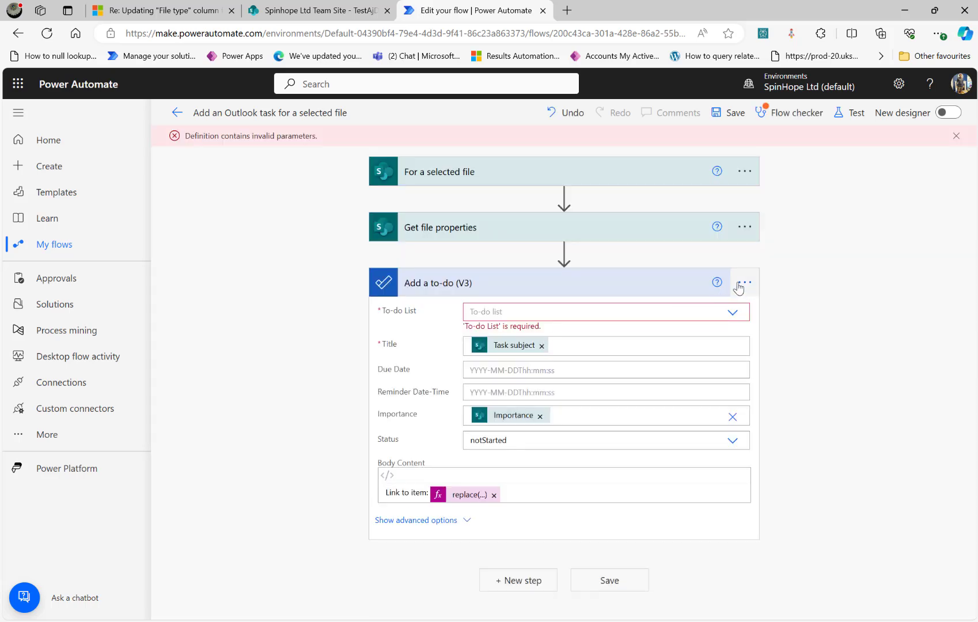
pyautogui.click(743, 283)
pyautogui.click(806, 445)
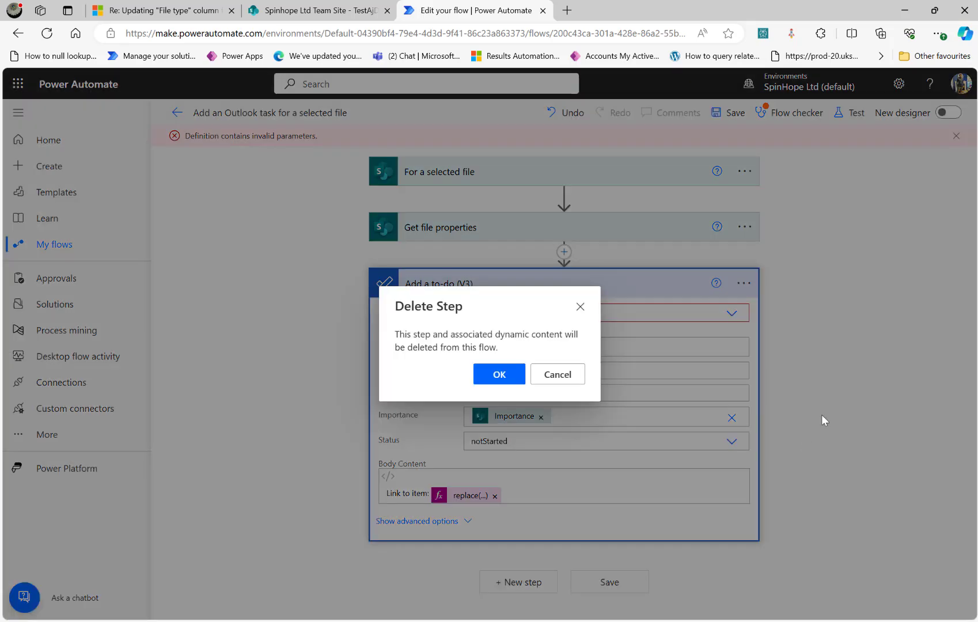
pyautogui.click(486, 374)
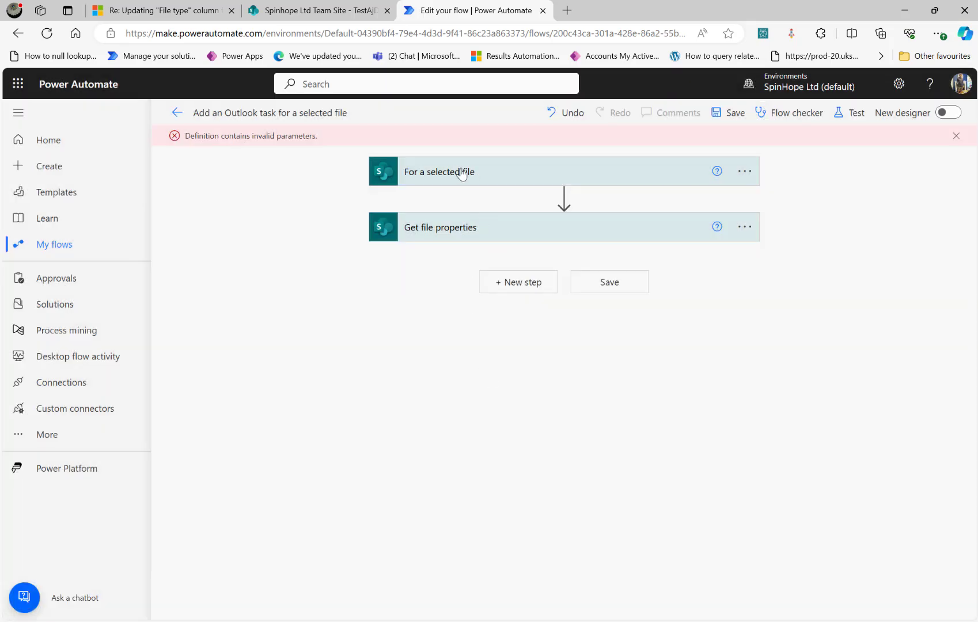
# Remove the trigger's Task subject and Importance inputs and show Get file properties' advanced options
pyautogui.click(462, 176)
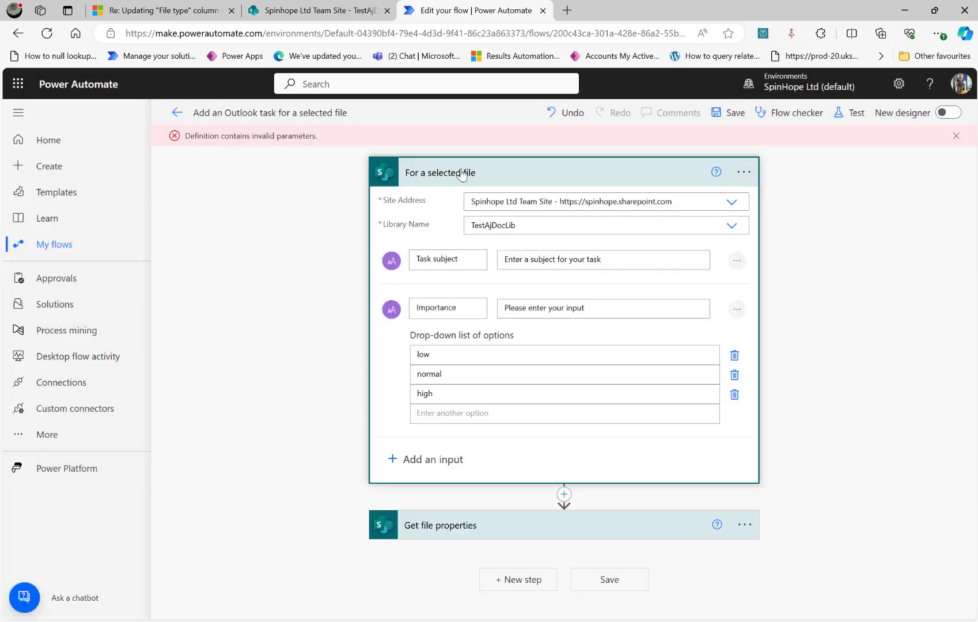
pyautogui.click(736, 262)
pyautogui.click(608, 259)
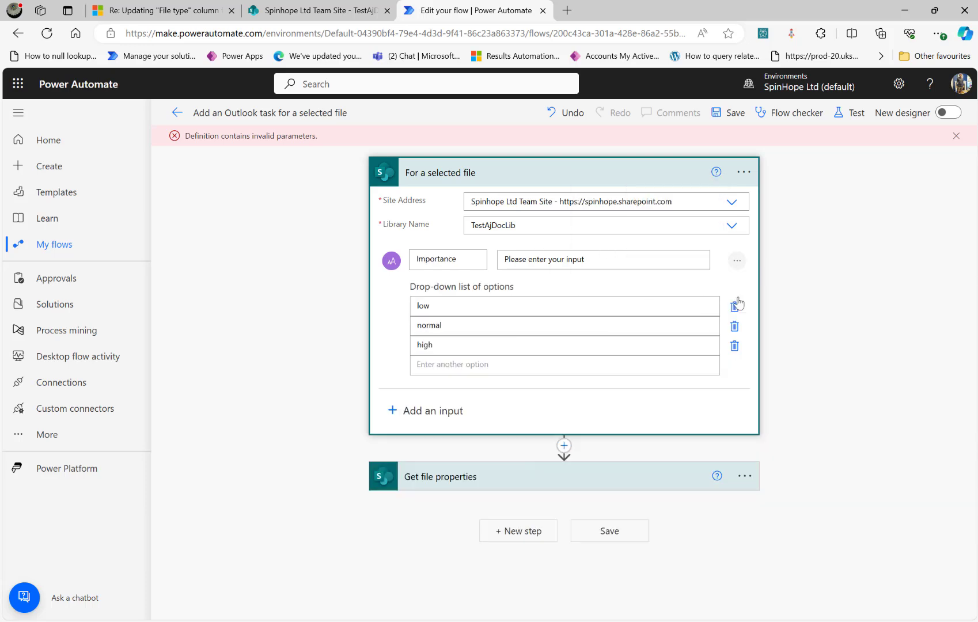
pyautogui.click(736, 262)
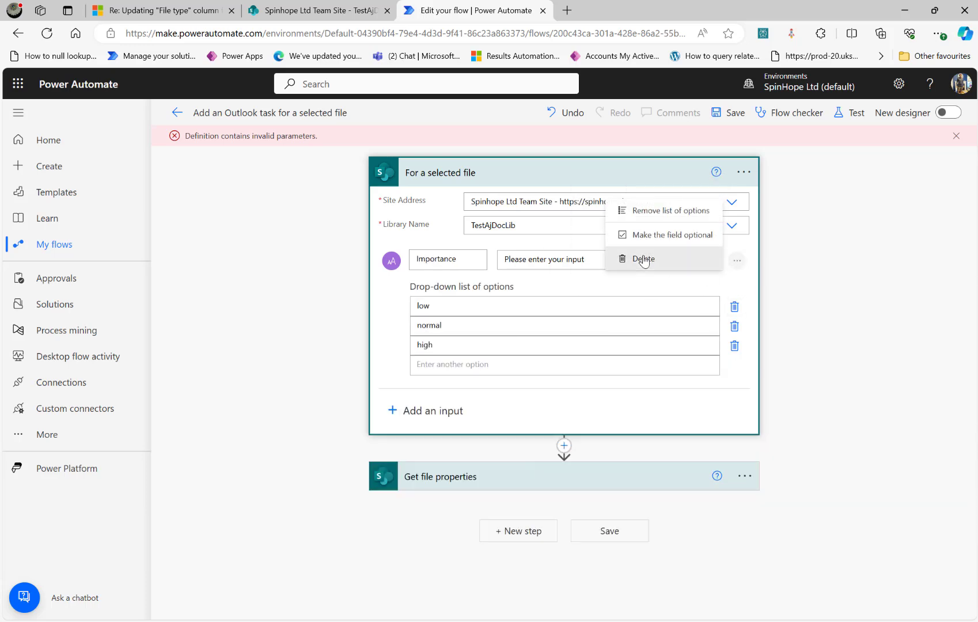
pyautogui.click(643, 259)
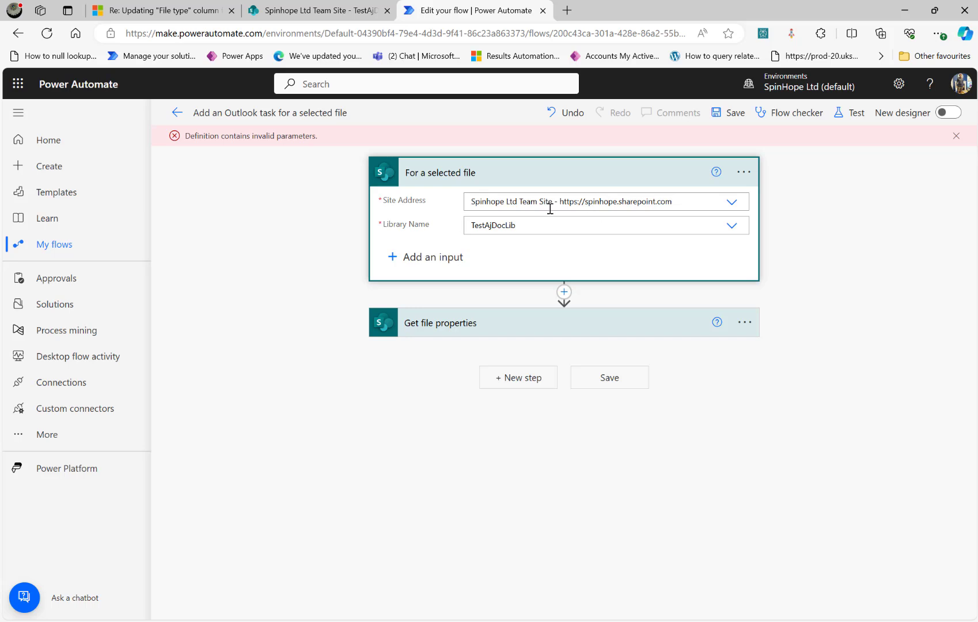
pyautogui.click(531, 322)
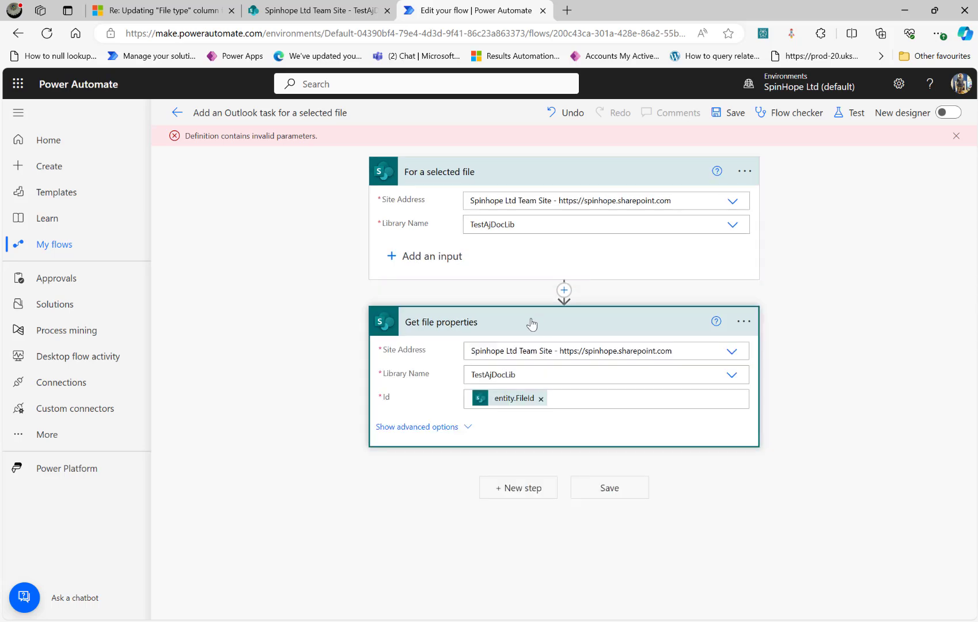
pyautogui.click(467, 429)
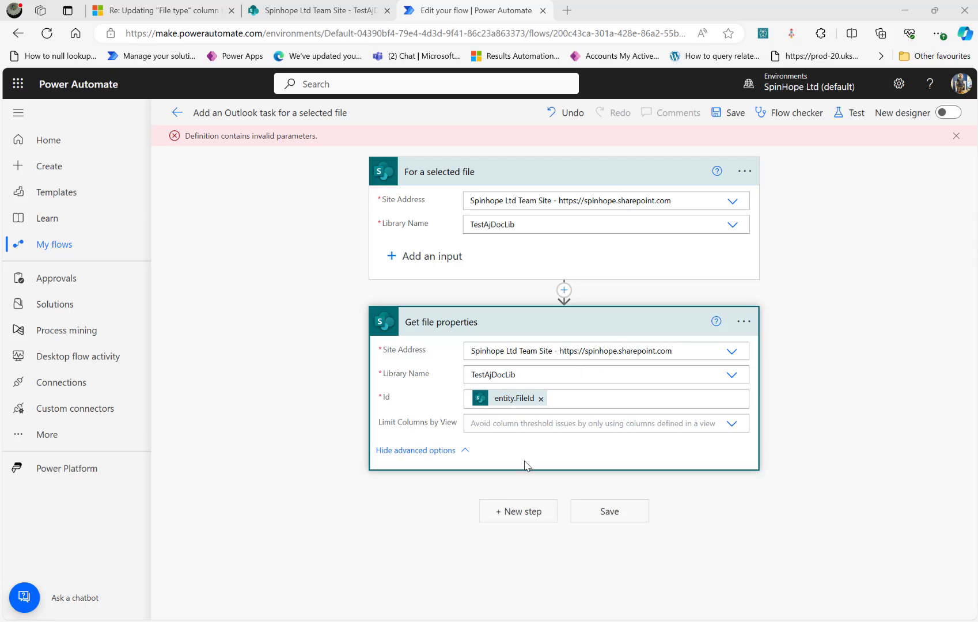
# Add a Compose action whose input is the Folder path dynamic content
pyautogui.click(517, 512)
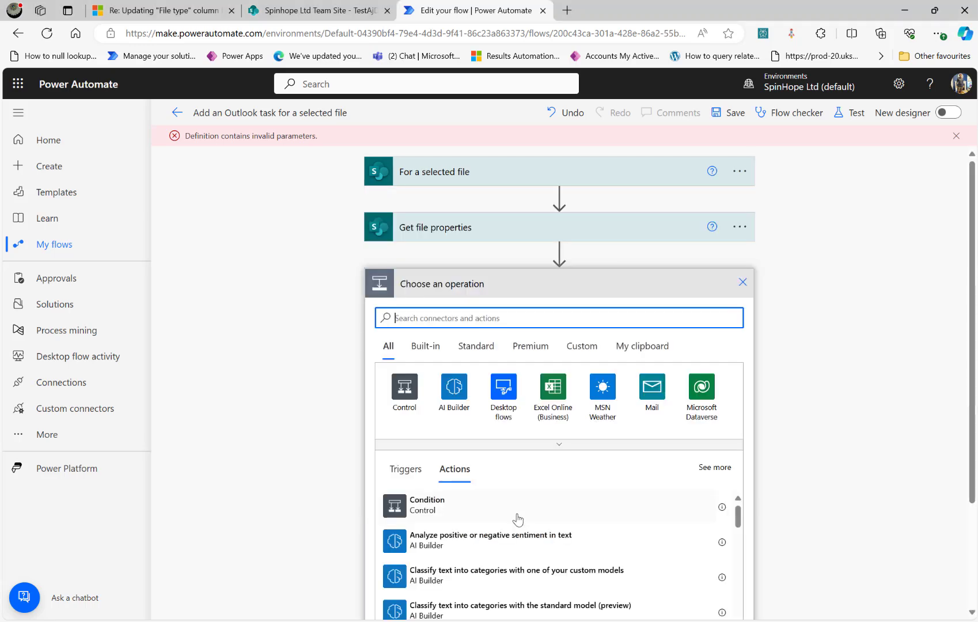
pyautogui.write('compose')
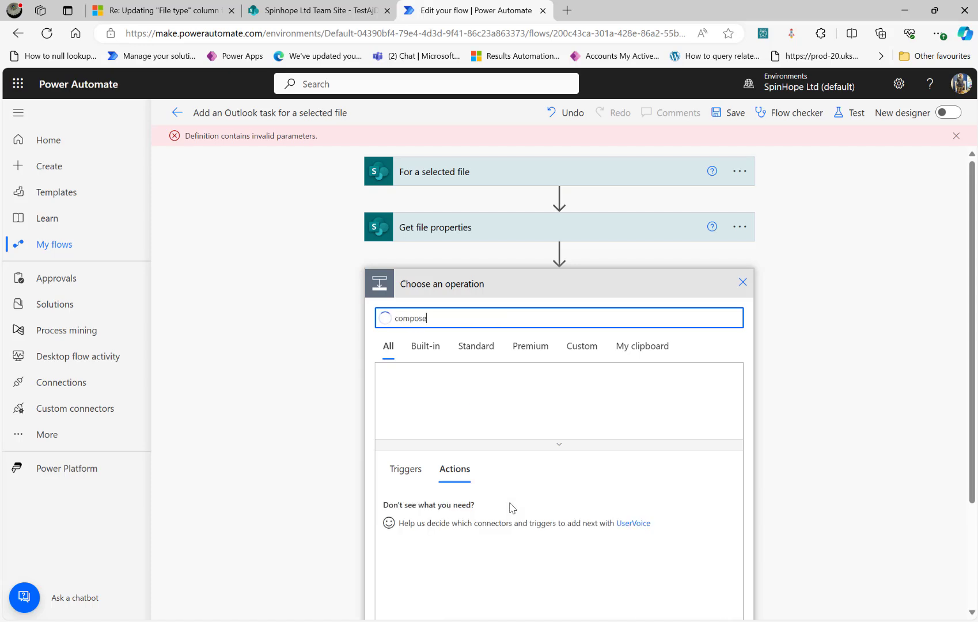
pyautogui.click(417, 509)
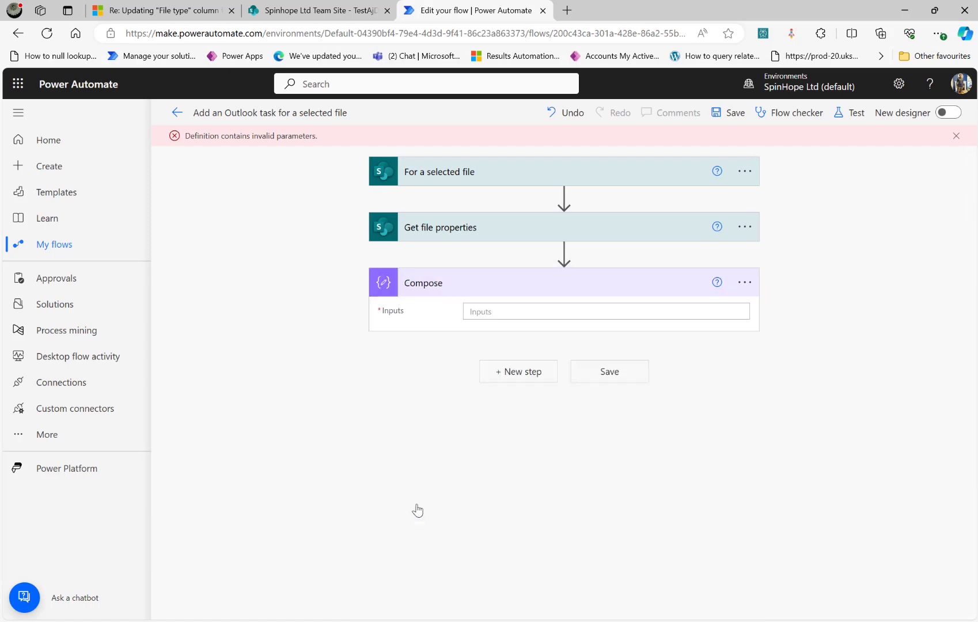
pyautogui.click(525, 315)
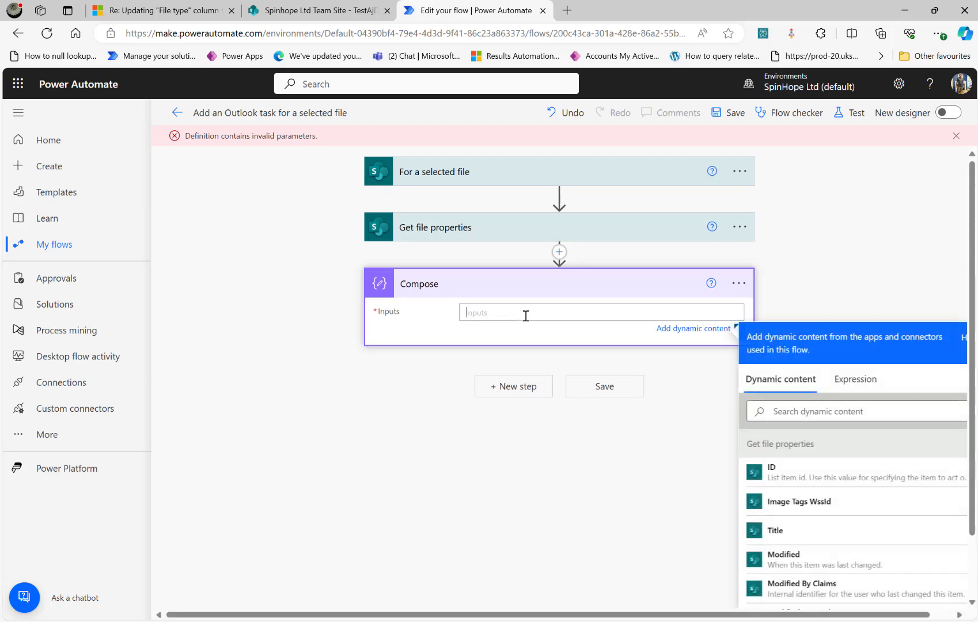
pyautogui.click(791, 410)
pyautogui.write('folder')
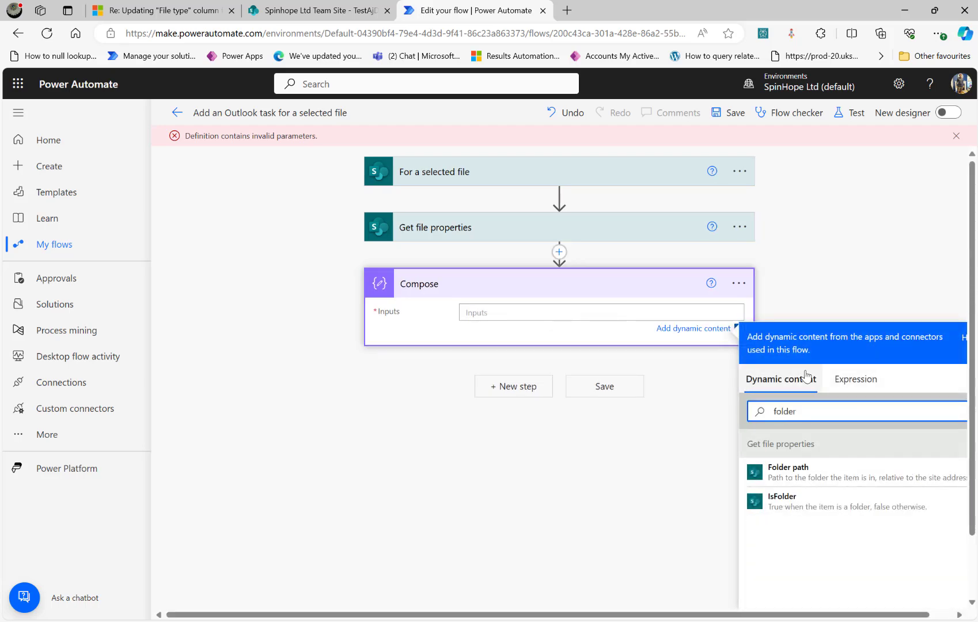
pyautogui.click(787, 469)
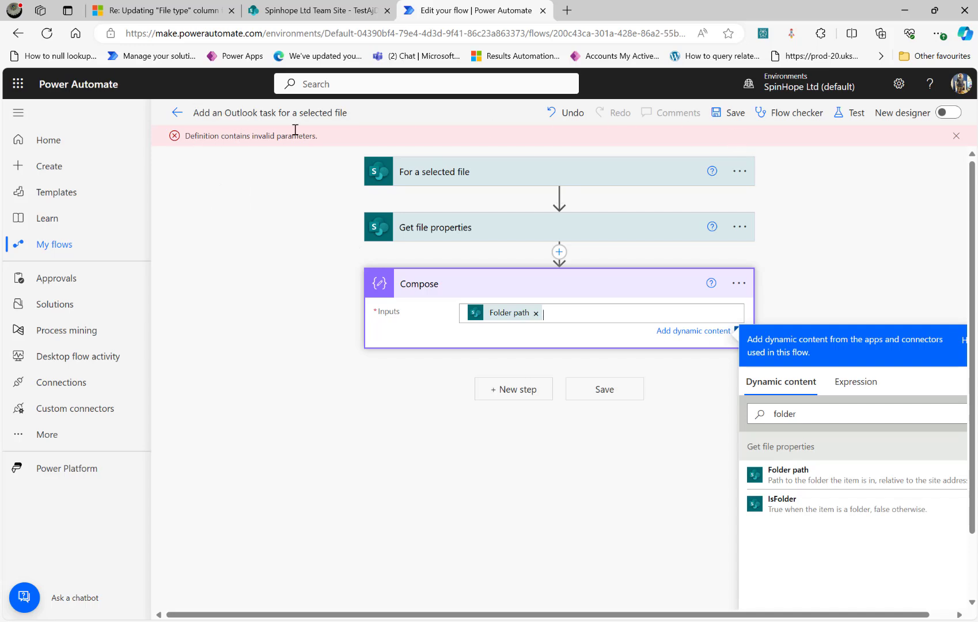
# Rename the flow to 'Demo Iterate Files withing SubFolder' and save it
pyautogui.click(273, 112)
pyautogui.write('Demo Iterate')
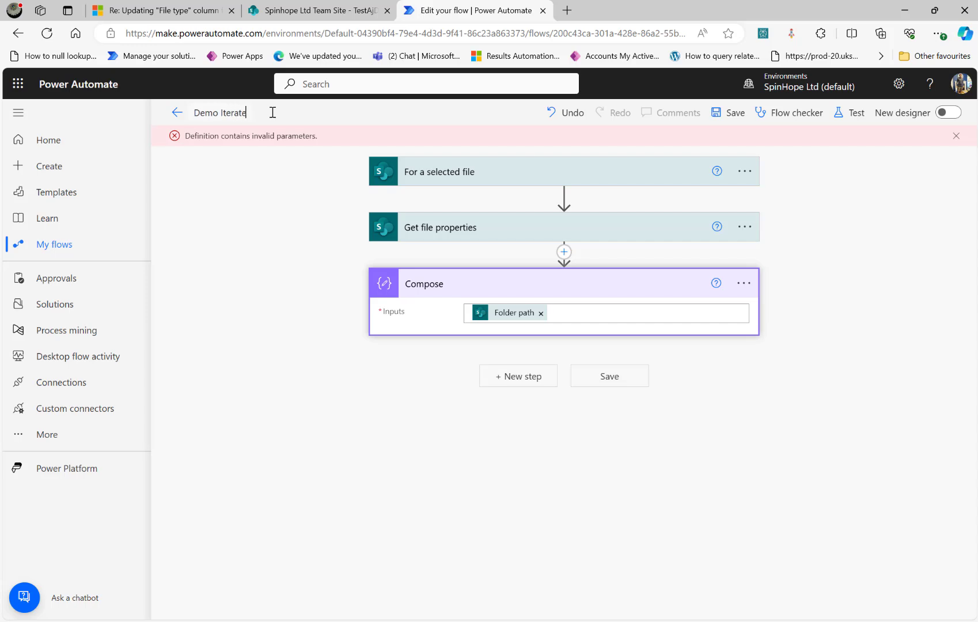
pyautogui.write(' Files')
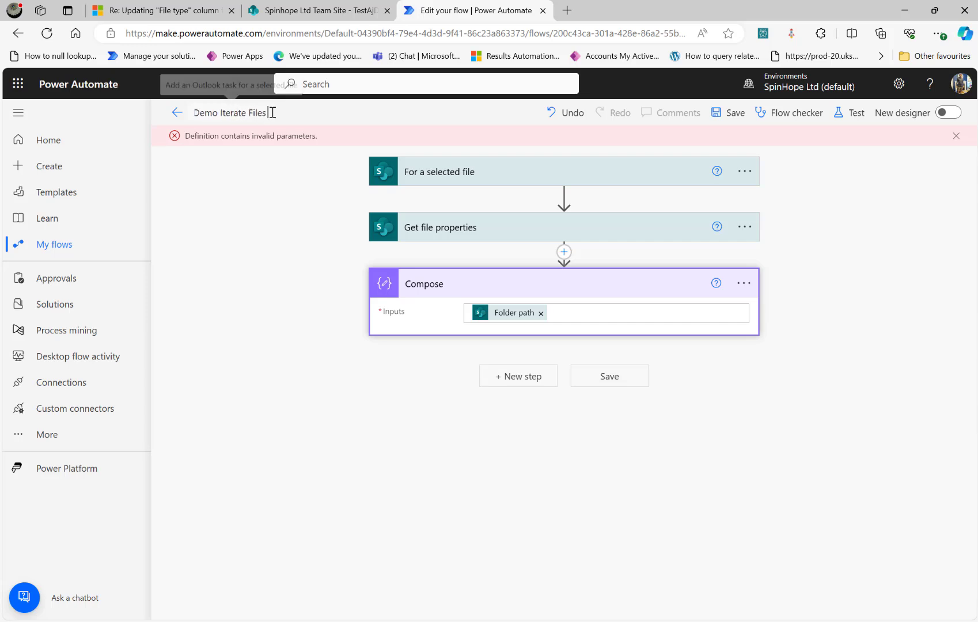
pyautogui.write(' withing SubFolder')
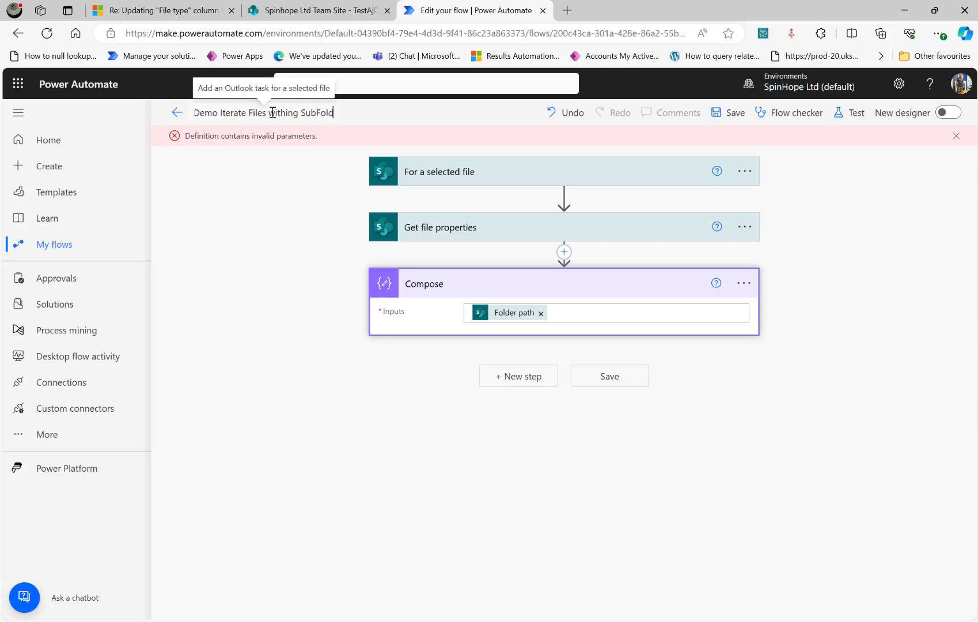
pyautogui.click(725, 116)
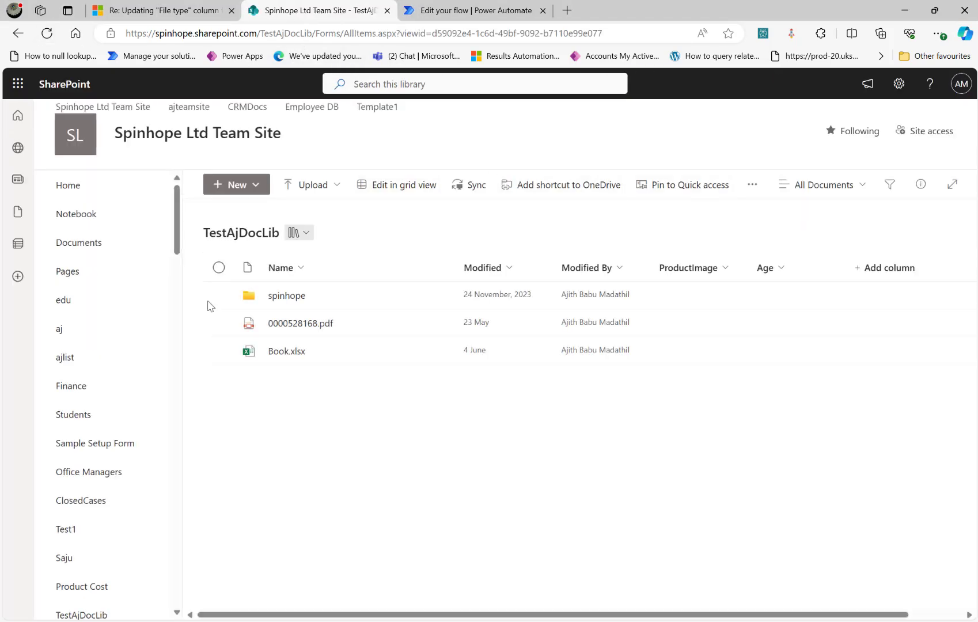
# Run the Demo Iterate Files withing SubFolder flow on Book.xlsx from the Automate menu
pyautogui.click(218, 353)
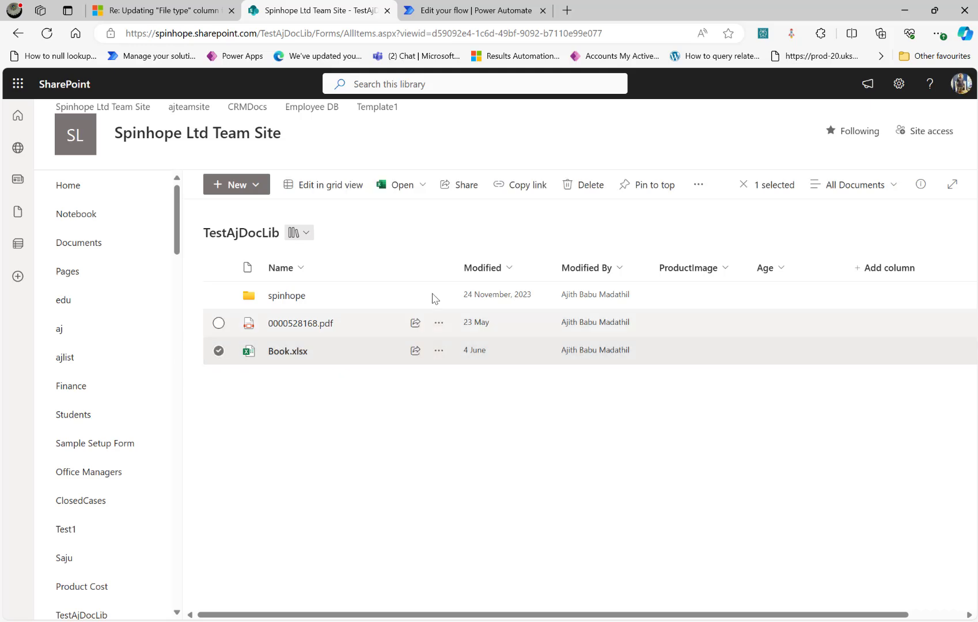
pyautogui.click(697, 185)
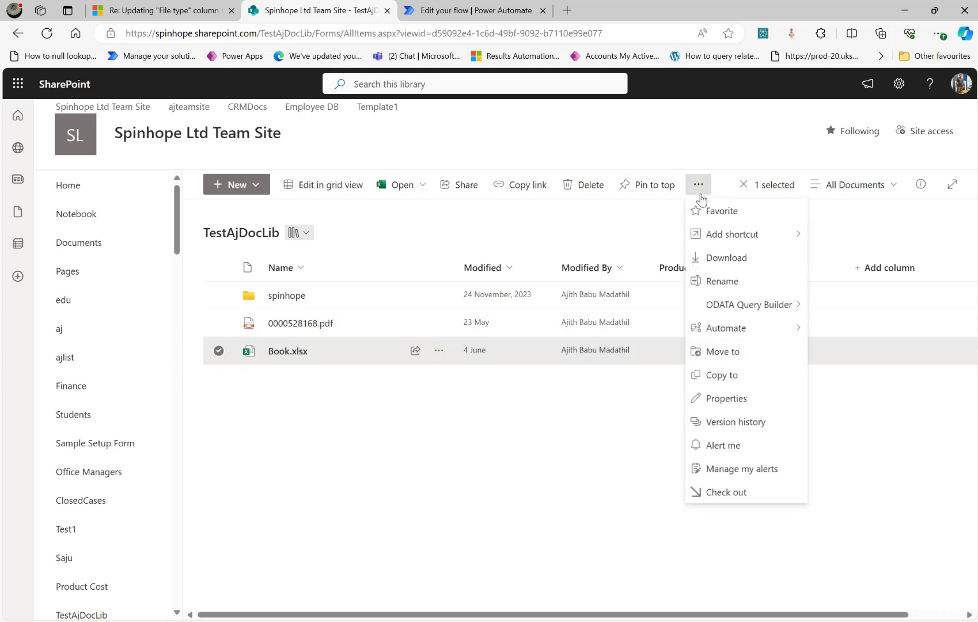
pyautogui.moveTo(731, 330)
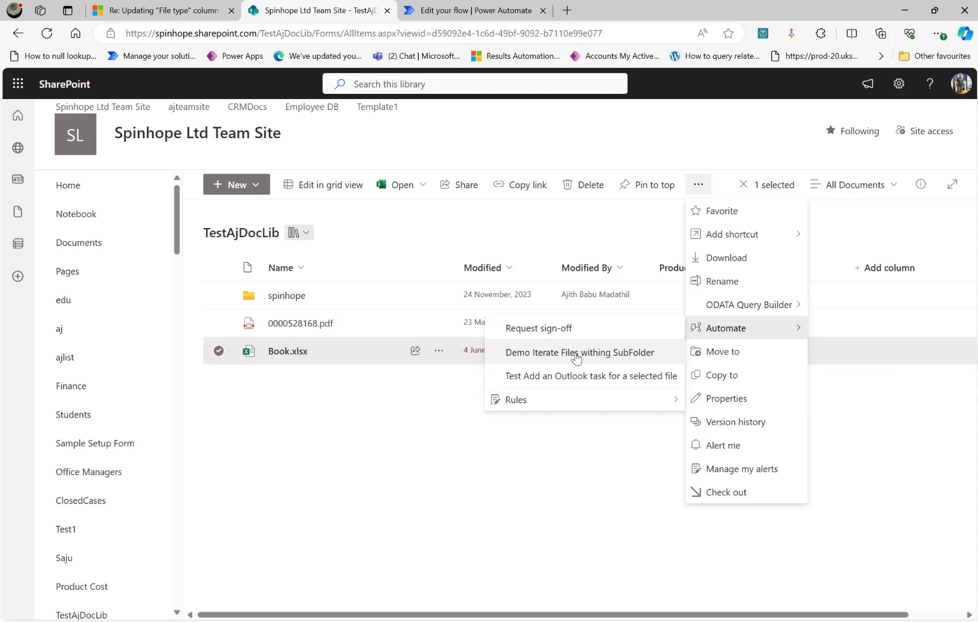
pyautogui.click(575, 357)
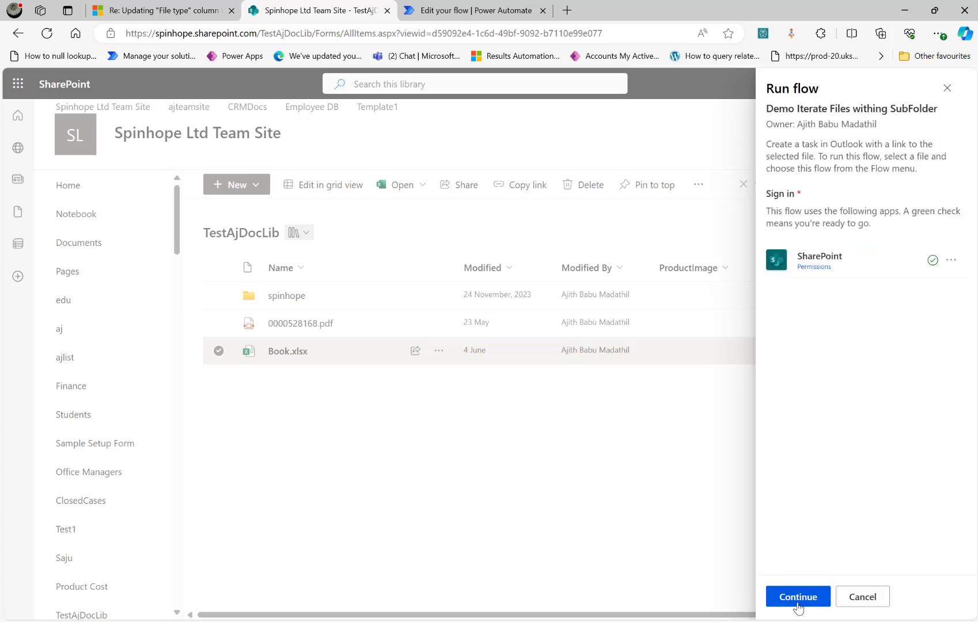
pyautogui.click(798, 603)
pyautogui.click(797, 603)
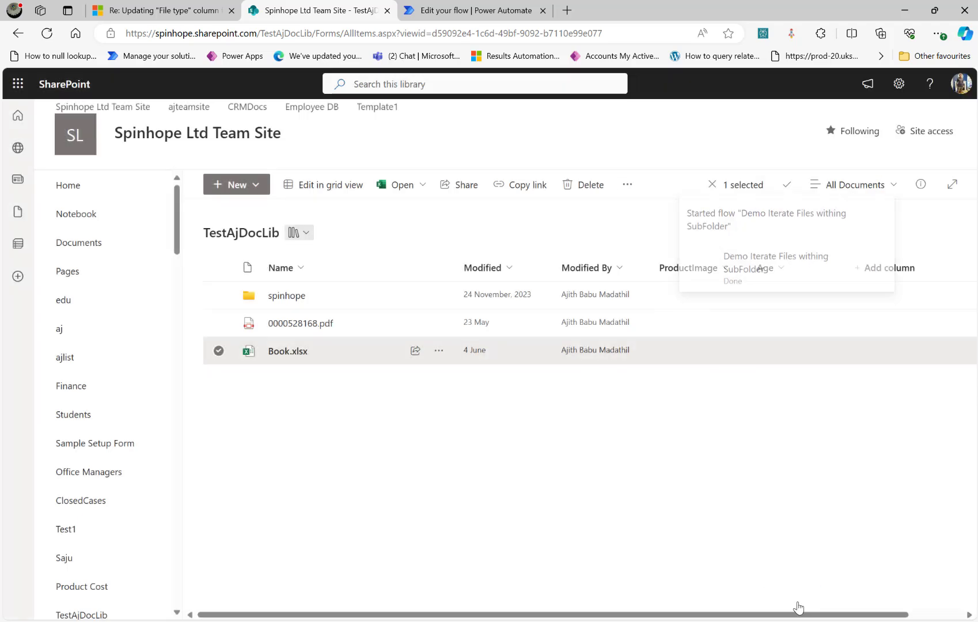
# Open the flow's run details and inspect the Get file properties and Compose outputs
pyautogui.click(453, 20)
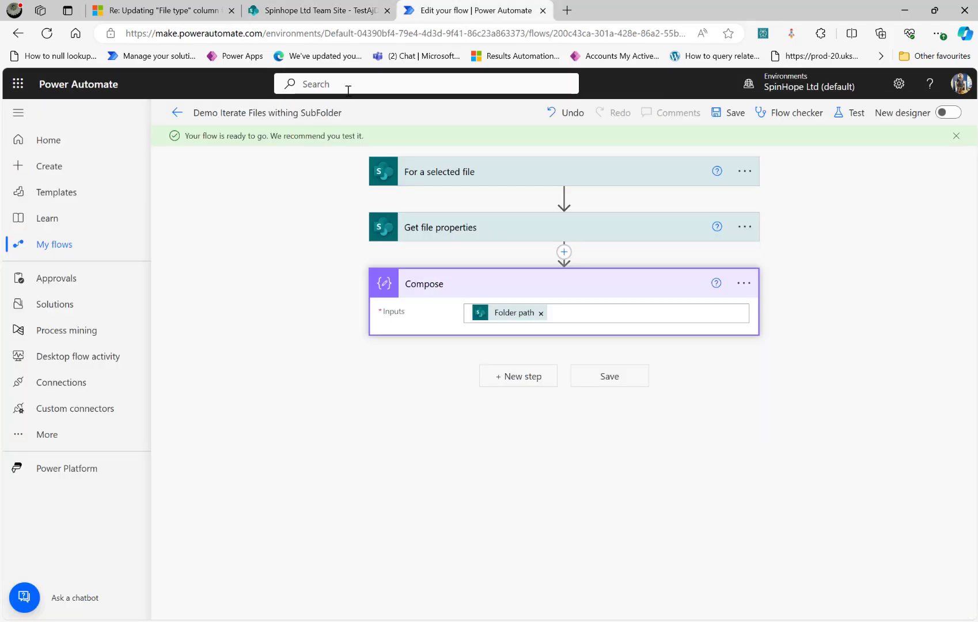
pyautogui.click(175, 114)
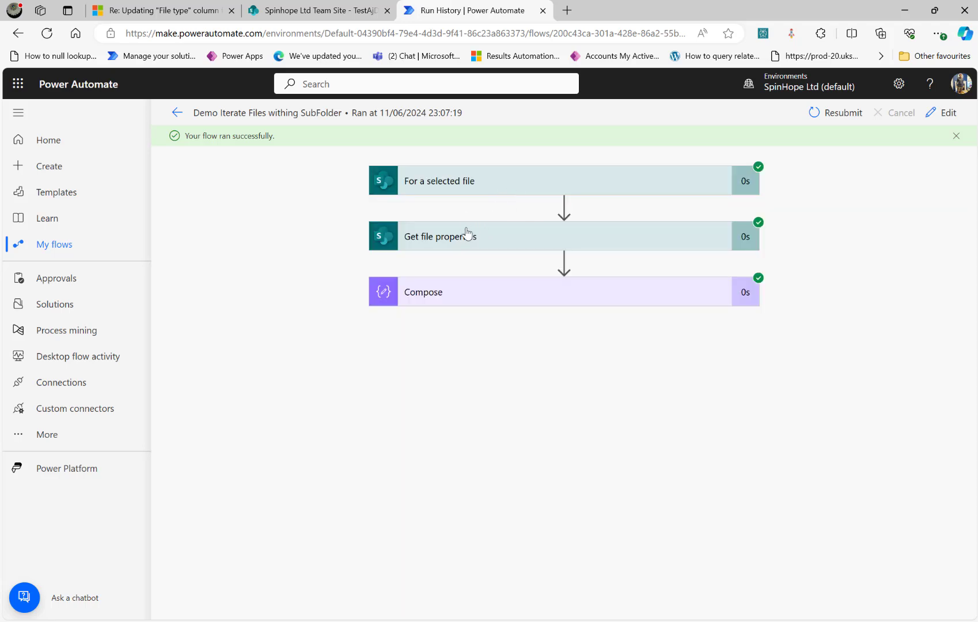
pyautogui.click(468, 233)
pyautogui.scroll(-3, 748, 403)
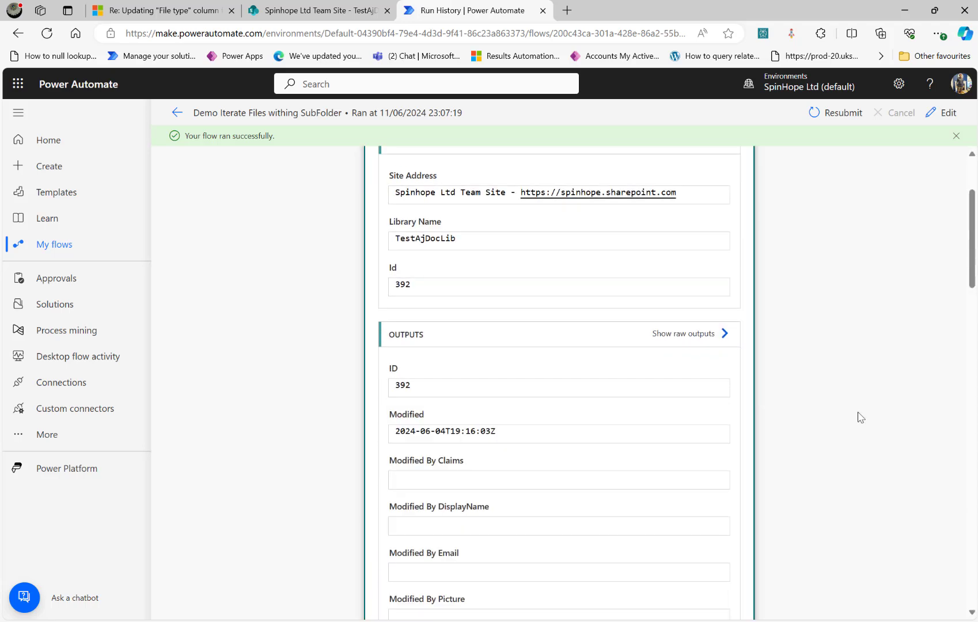
pyautogui.scroll(-20, 810, 461)
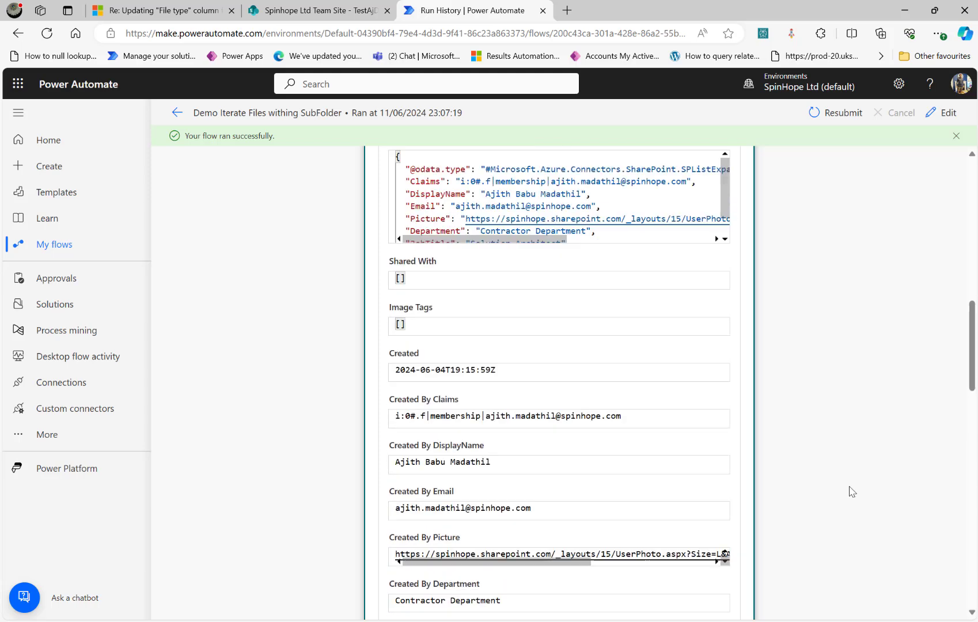
pyautogui.scroll(-3, 551, 528)
pyautogui.click(503, 564)
pyautogui.scroll(-4, 246, 459)
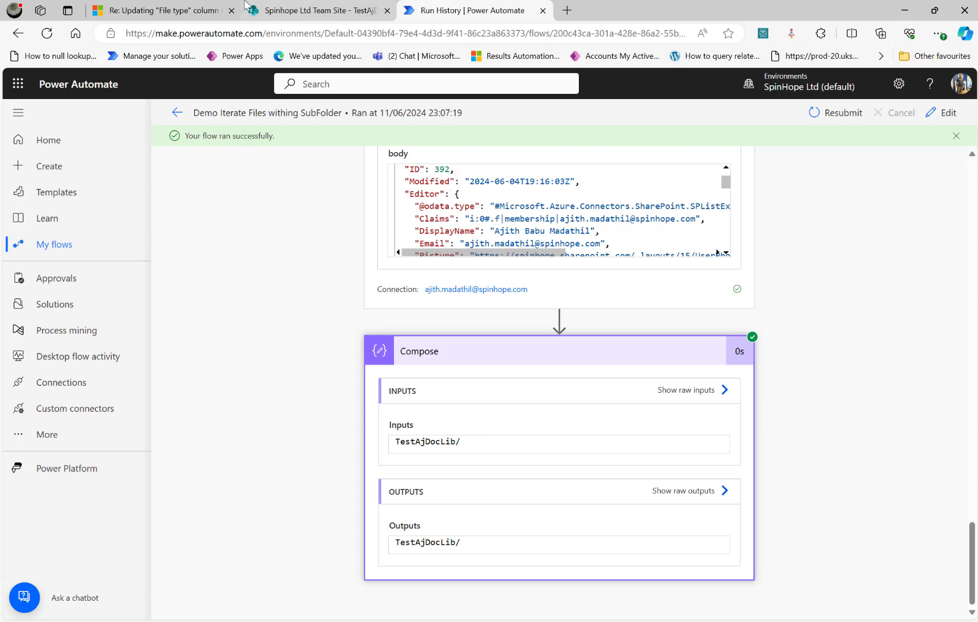
# Check the flow's latest run results and open it for editing
pyautogui.click(293, 11)
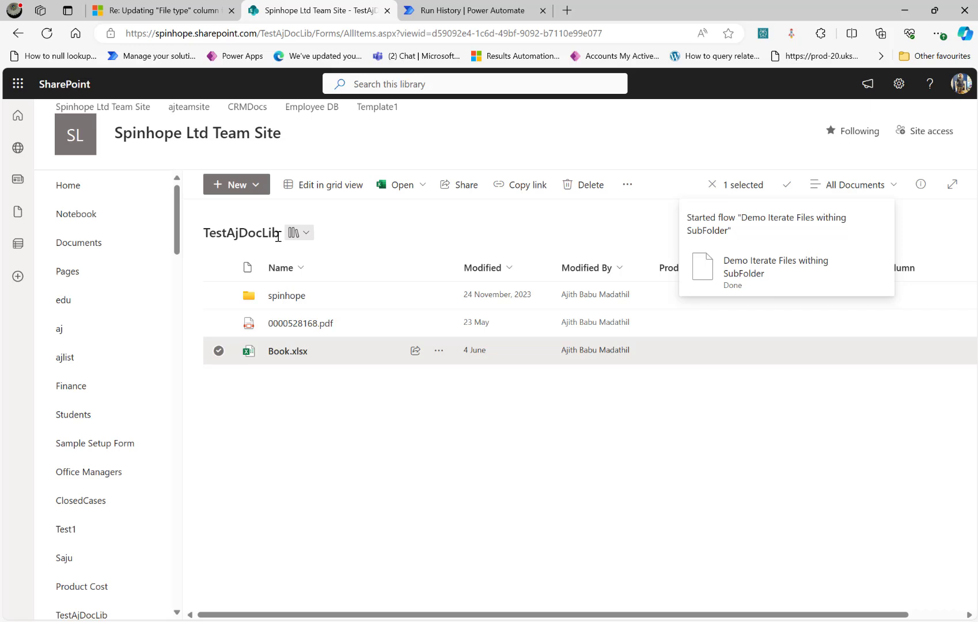
pyautogui.click(465, 11)
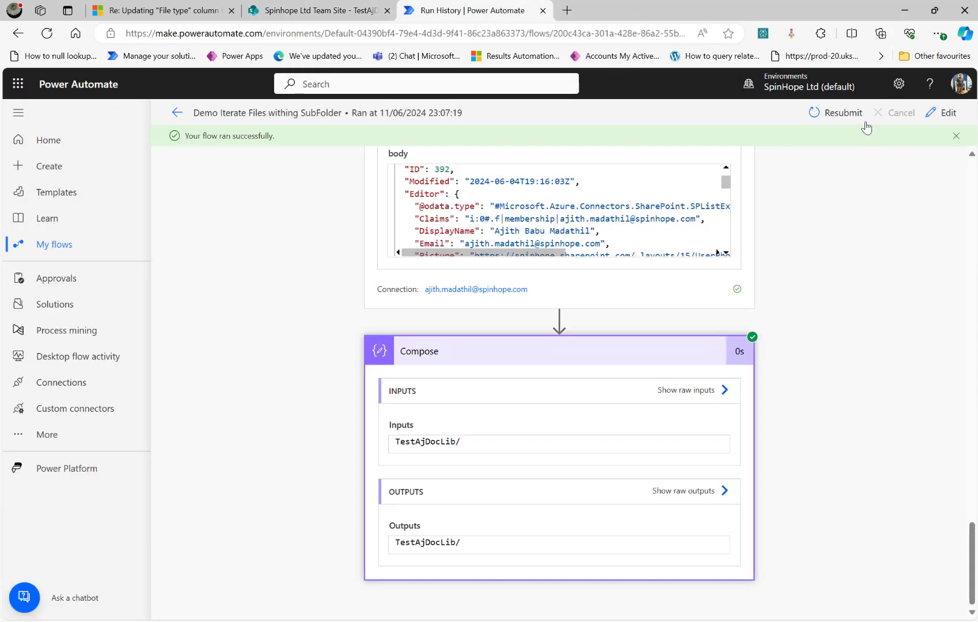
pyautogui.click(934, 115)
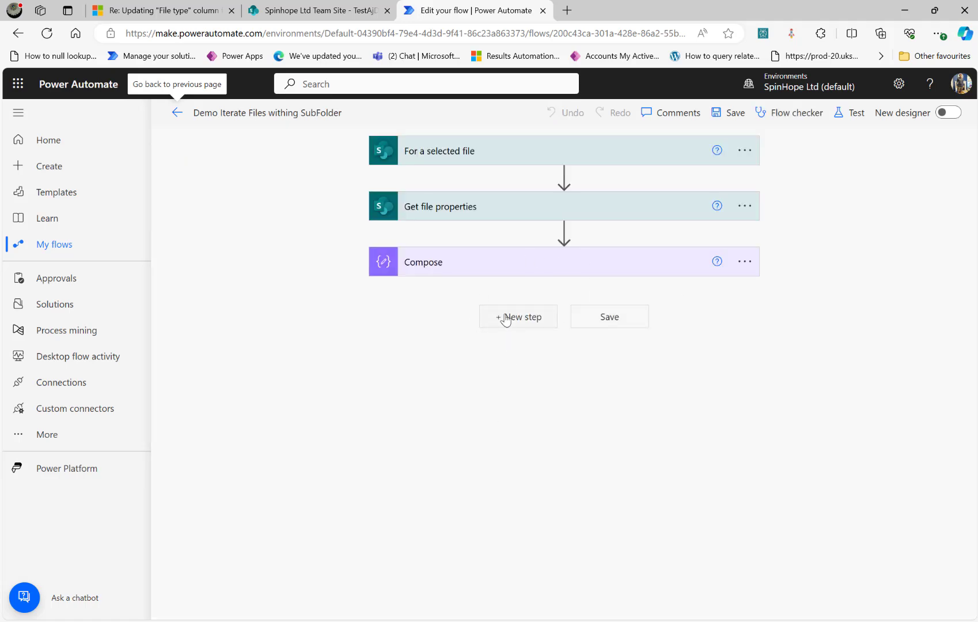
# Add the SharePoint 'Get files (properties only)' action as a new step after Compose
pyautogui.click(505, 320)
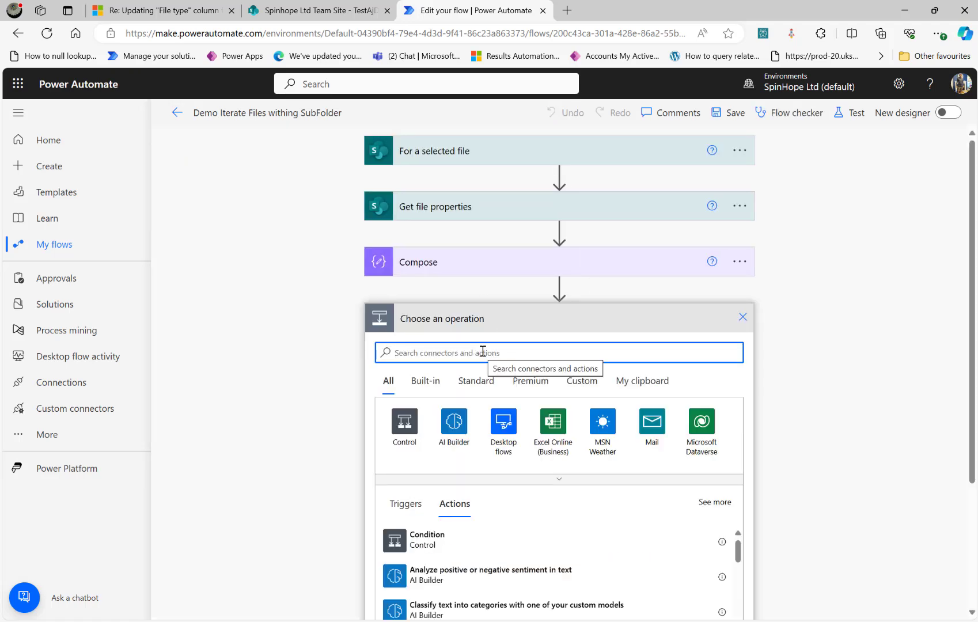
pyautogui.write('sharepoint')
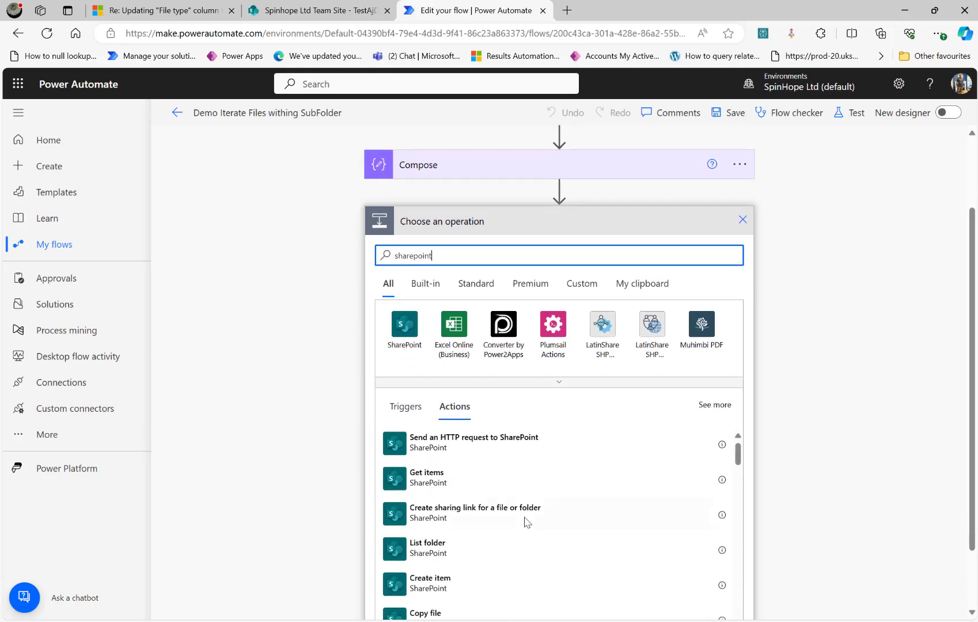
pyautogui.click(406, 329)
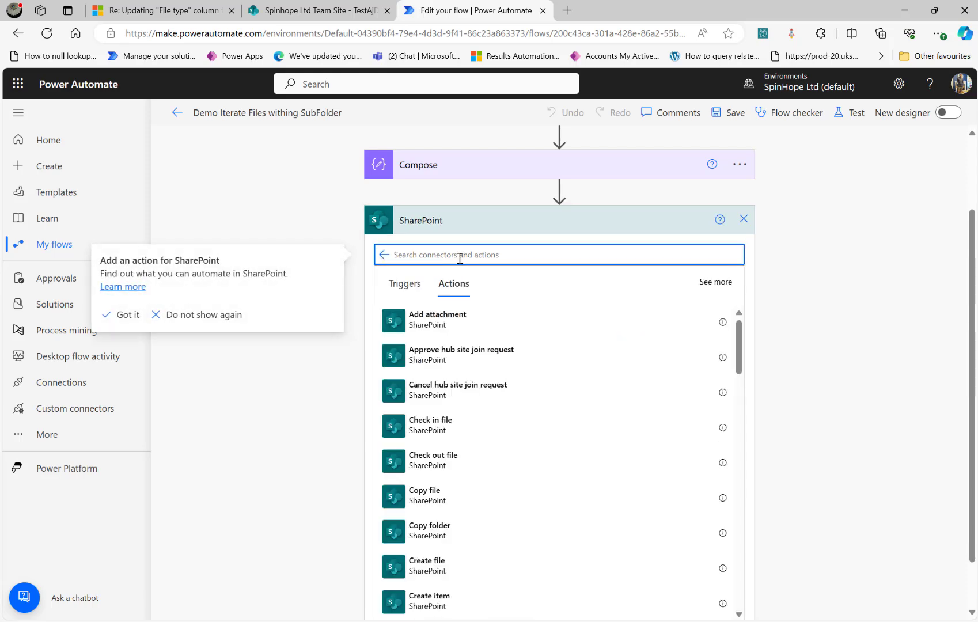
pyautogui.write('Get files')
pyautogui.click(442, 325)
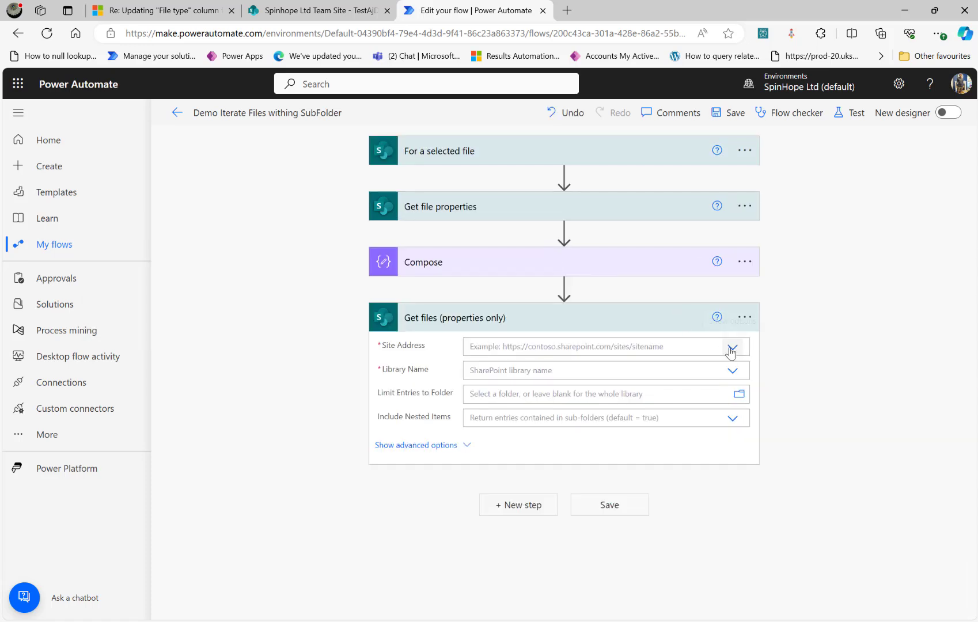
# Set Get files' Site Address to Spinhope Ltd Team Site and Library Name to TestAjDocLib
pyautogui.click(731, 349)
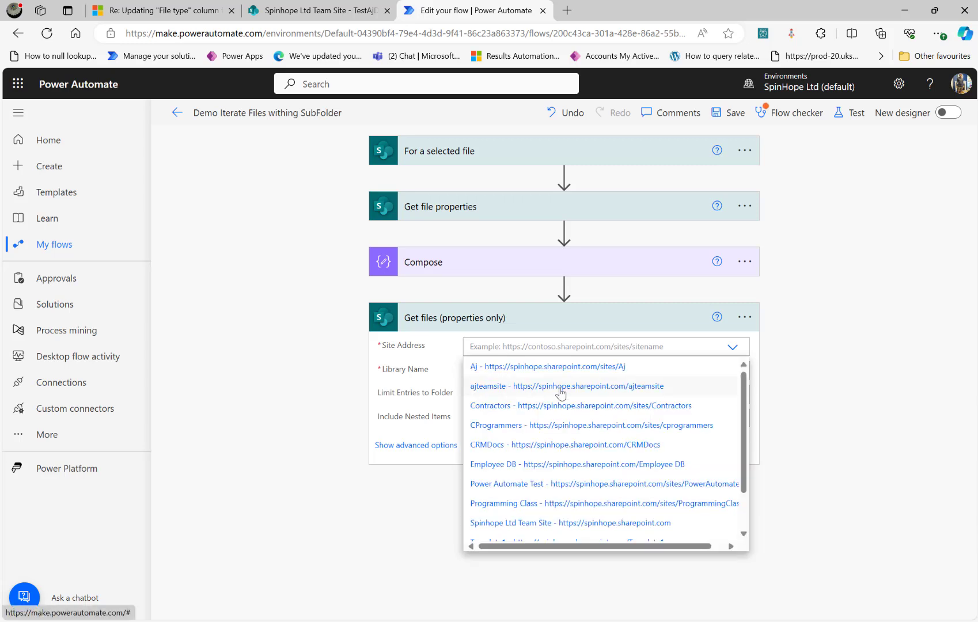
pyautogui.click(608, 522)
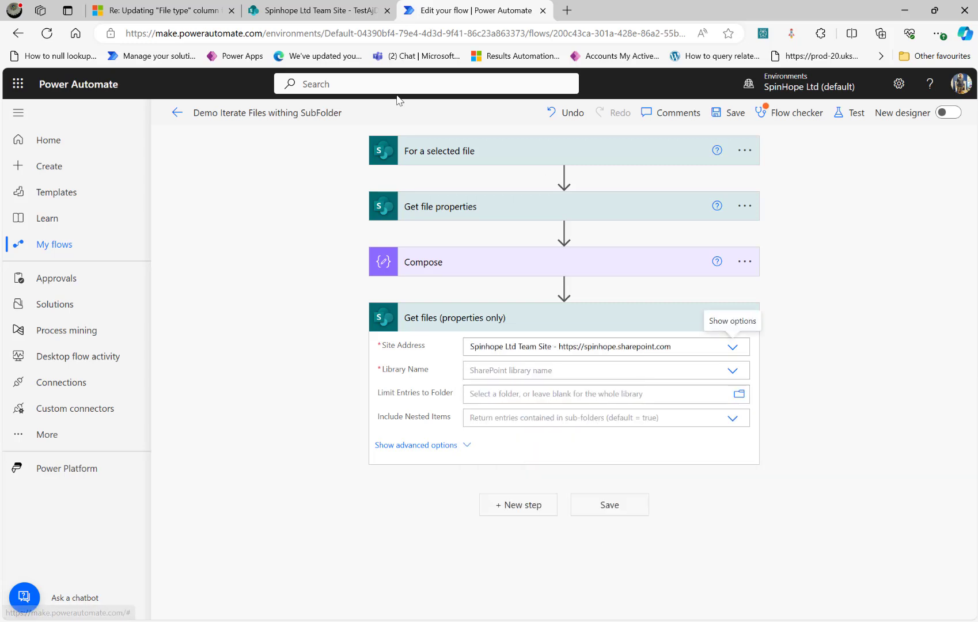
pyautogui.click(732, 371)
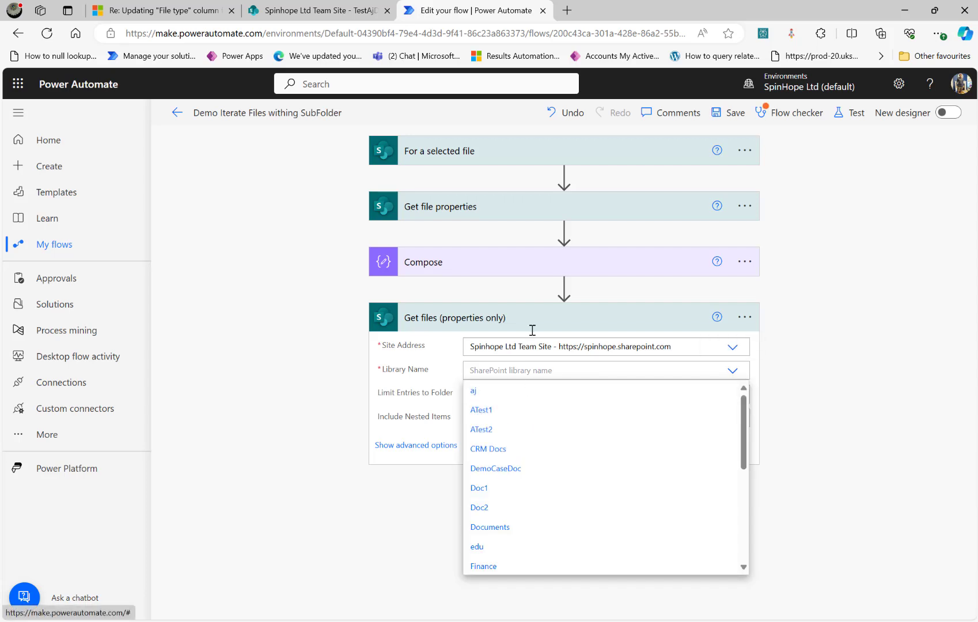
pyautogui.click(474, 207)
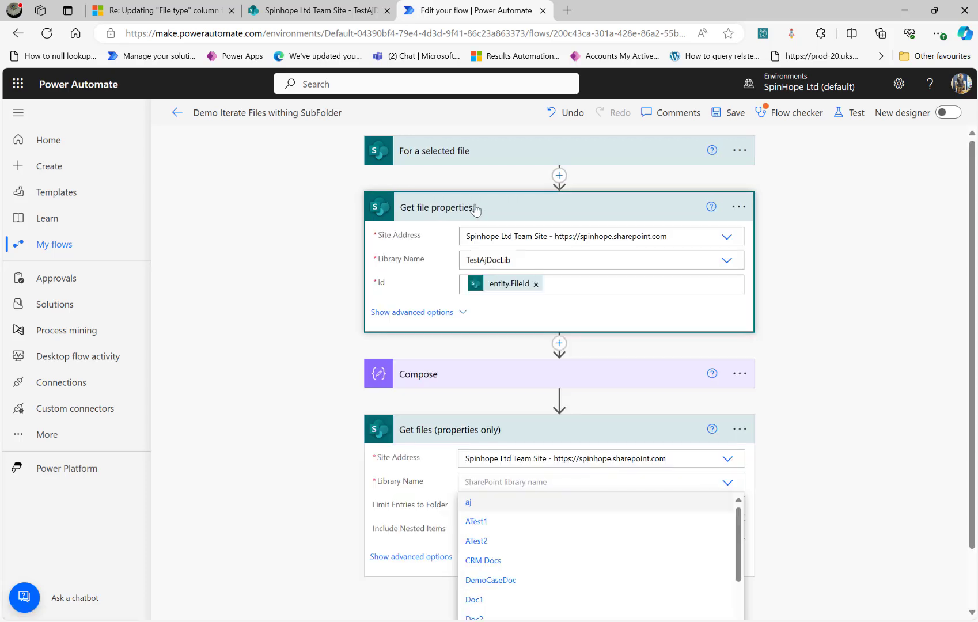
pyautogui.click(506, 482)
pyautogui.write('TestAj')
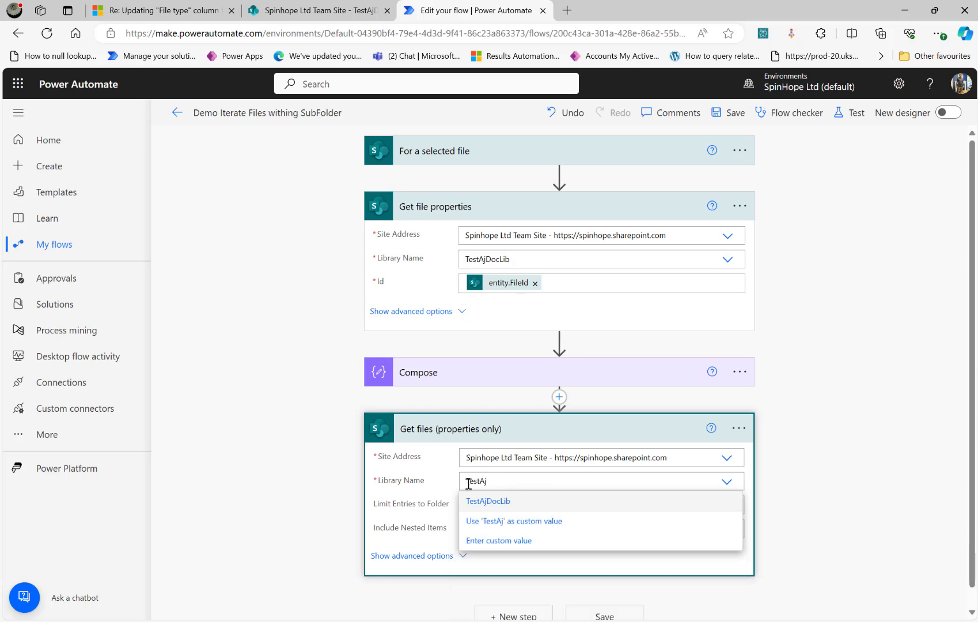
pyautogui.click(486, 501)
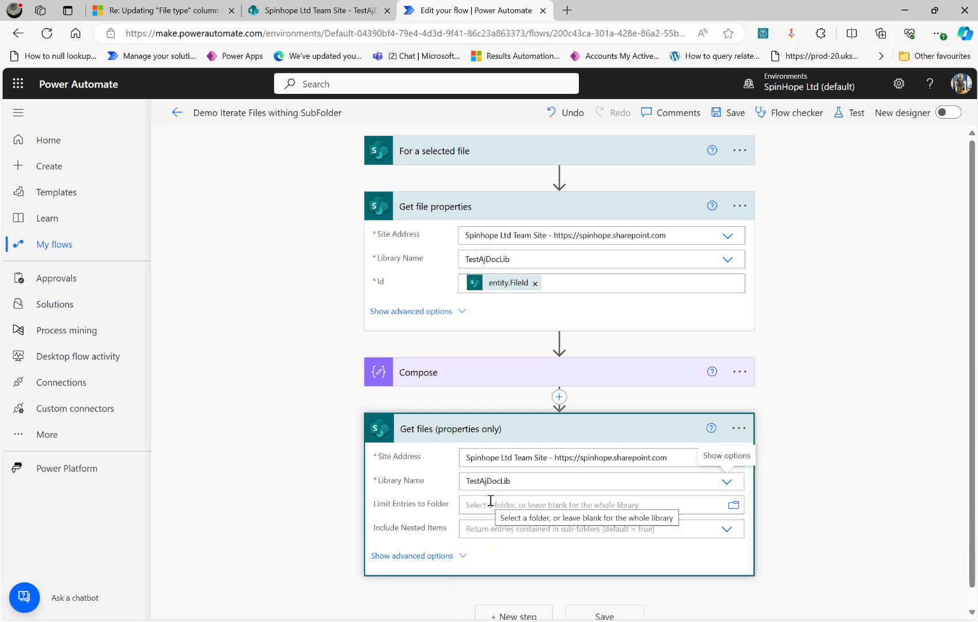
# Fill Limit Entries to Folder with Folder path, replacing the initially inserted Compose Outputs
pyautogui.click(523, 505)
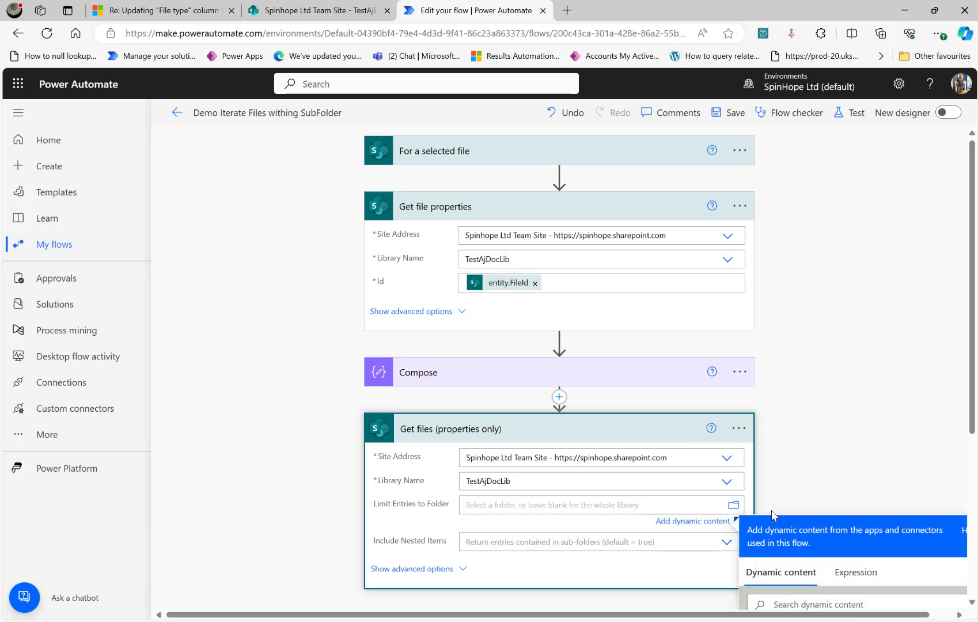
pyautogui.click(485, 374)
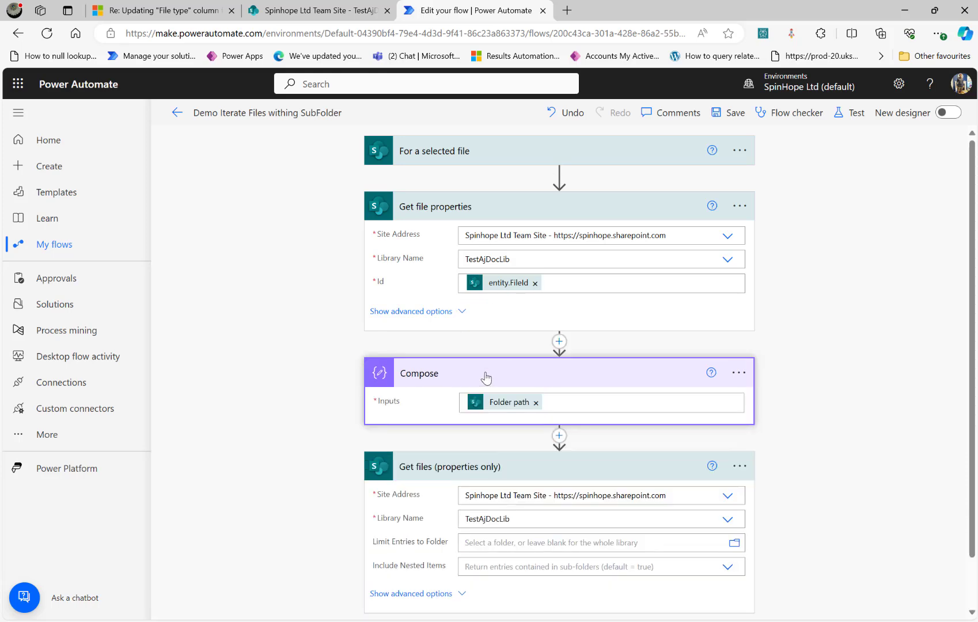
pyautogui.click(506, 540)
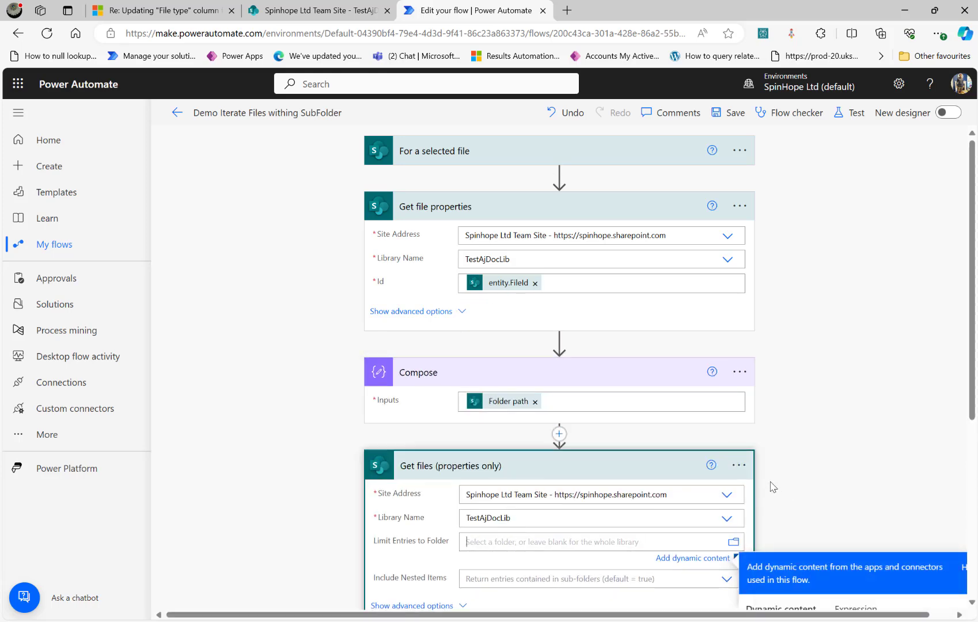
pyautogui.scroll(-3, 773, 487)
pyautogui.click(778, 496)
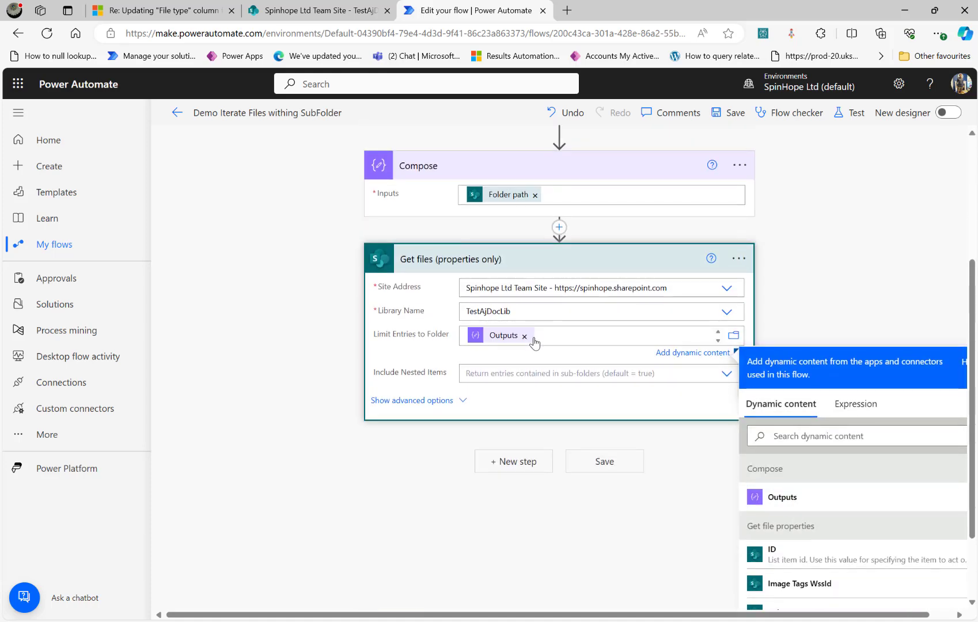
pyautogui.click(524, 337)
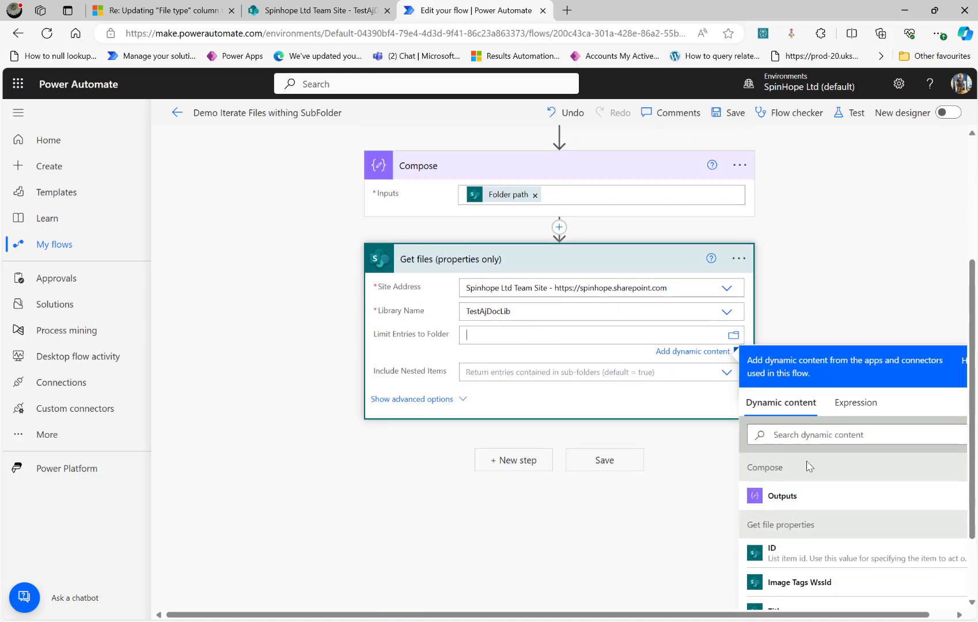
pyautogui.click(787, 434)
pyautogui.write('folder')
pyautogui.click(838, 493)
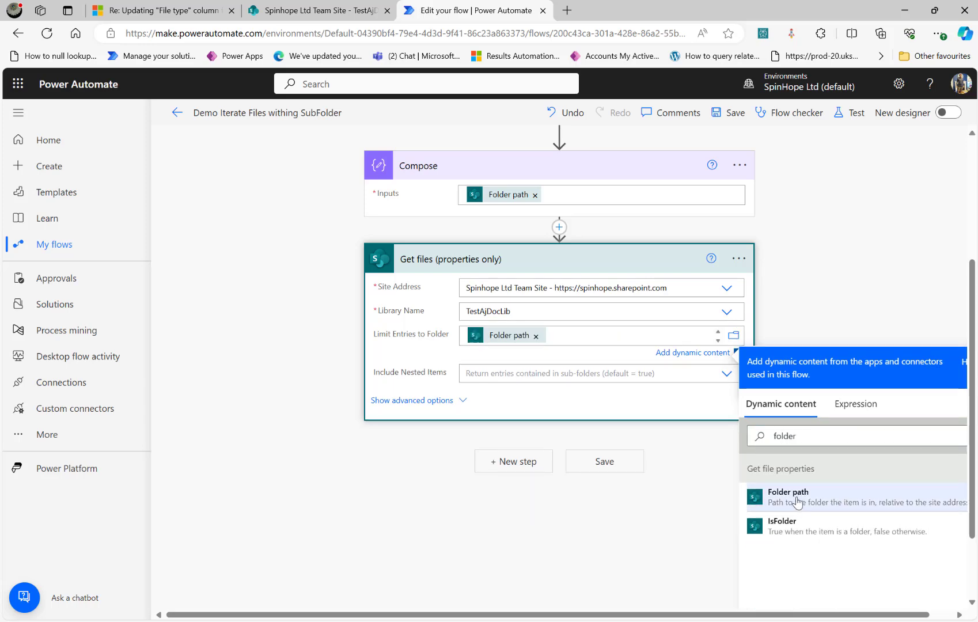
pyautogui.click(742, 182)
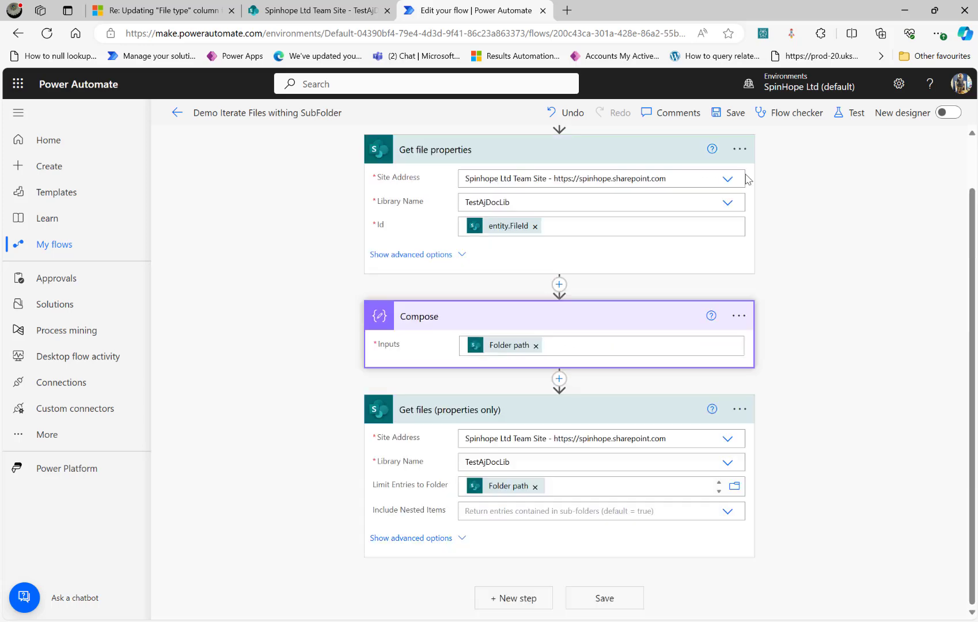
# Delete the Compose step, reveal Get files advanced options, and view the TestAjDocLib library
pyautogui.click(741, 318)
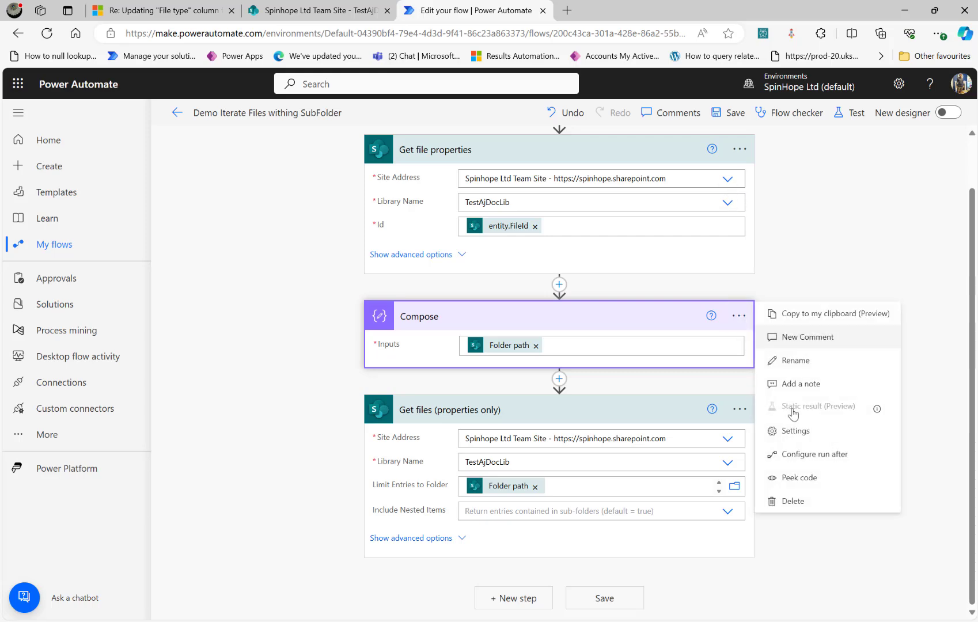
pyautogui.click(816, 505)
pyautogui.click(494, 373)
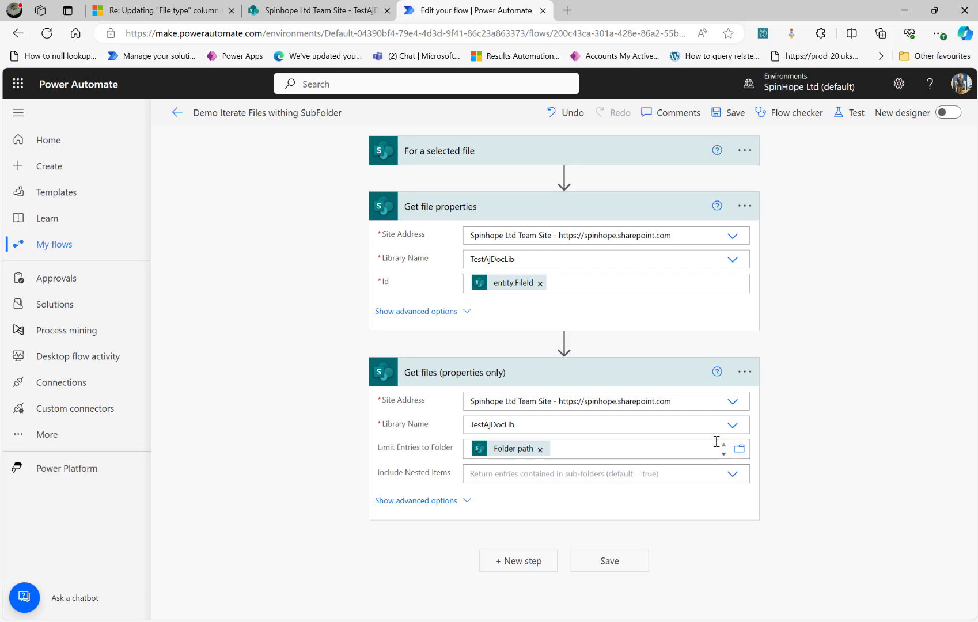
pyautogui.click(466, 504)
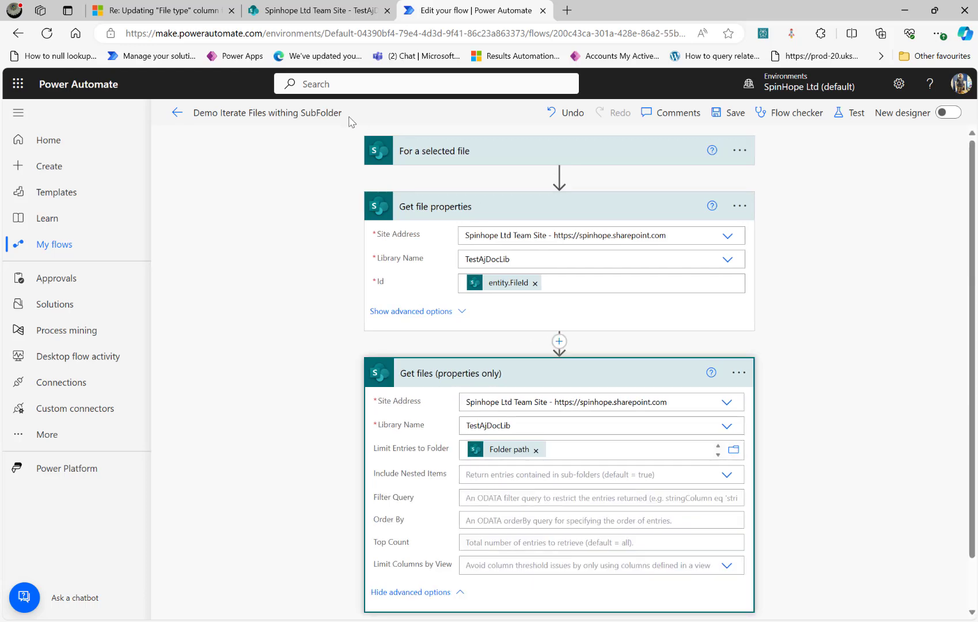
pyautogui.click(285, 8)
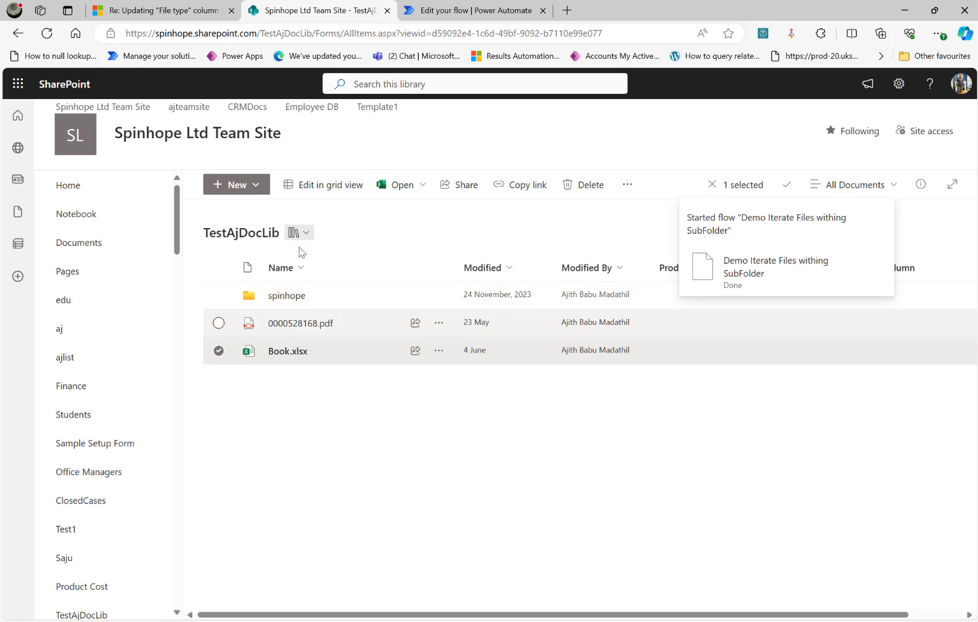
# Reread the forum question and highlight its mention of the File type column
pyautogui.click(154, 10)
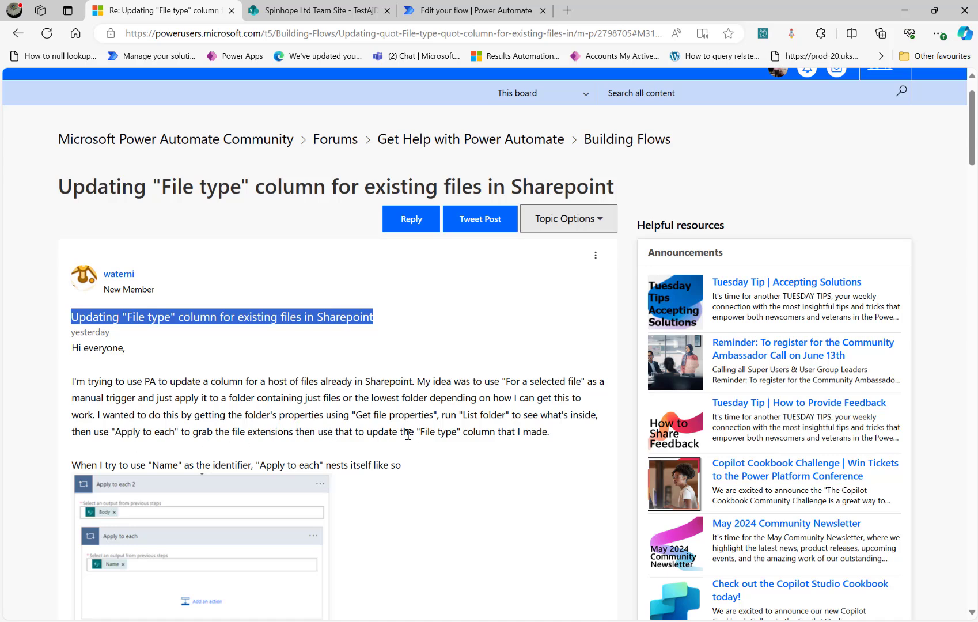
pyautogui.moveTo(404, 431); pyautogui.dragTo(476, 431)
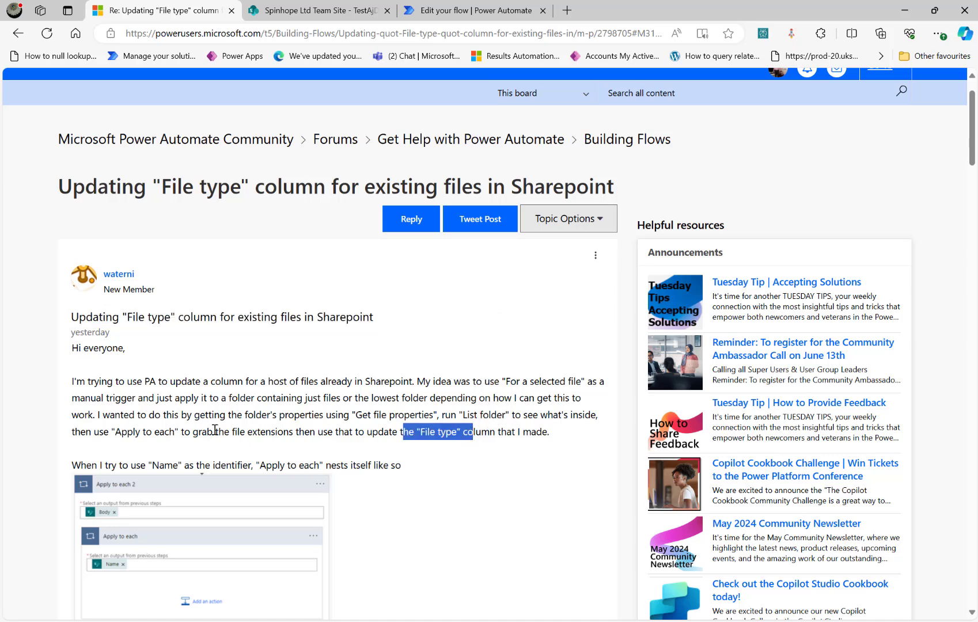
pyautogui.moveTo(224, 432); pyautogui.dragTo(283, 431)
# Return to the flow editor and place the cursor in Get files' Filter Query
pyautogui.click(455, 11)
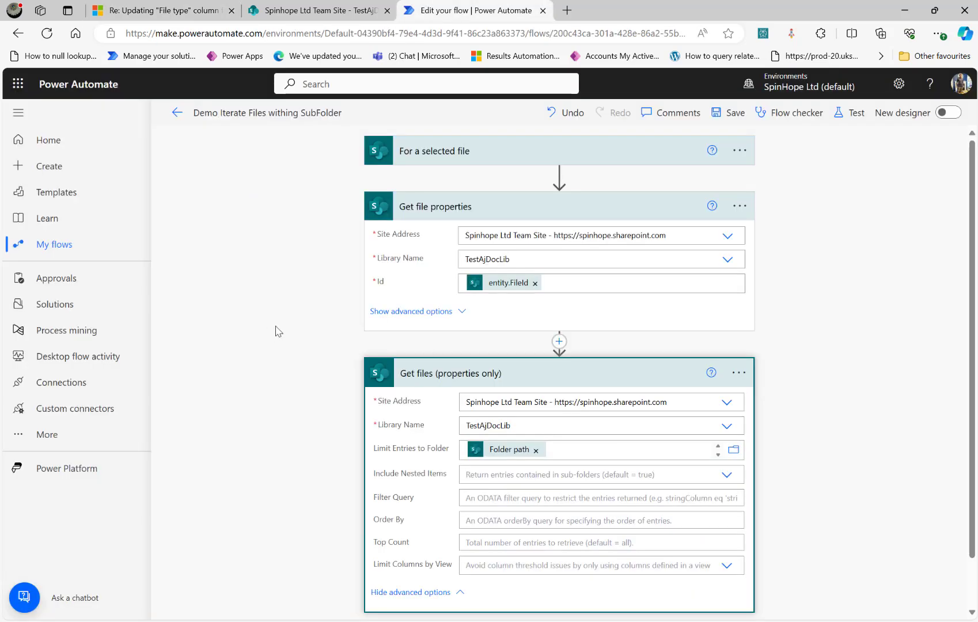
pyautogui.scroll(-1, 278, 331)
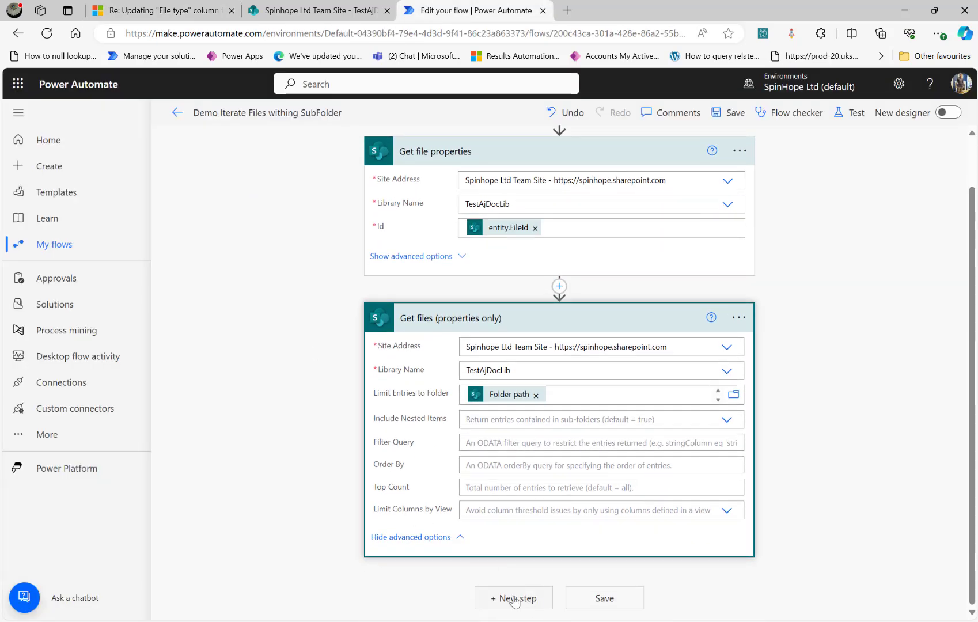
pyautogui.click(497, 442)
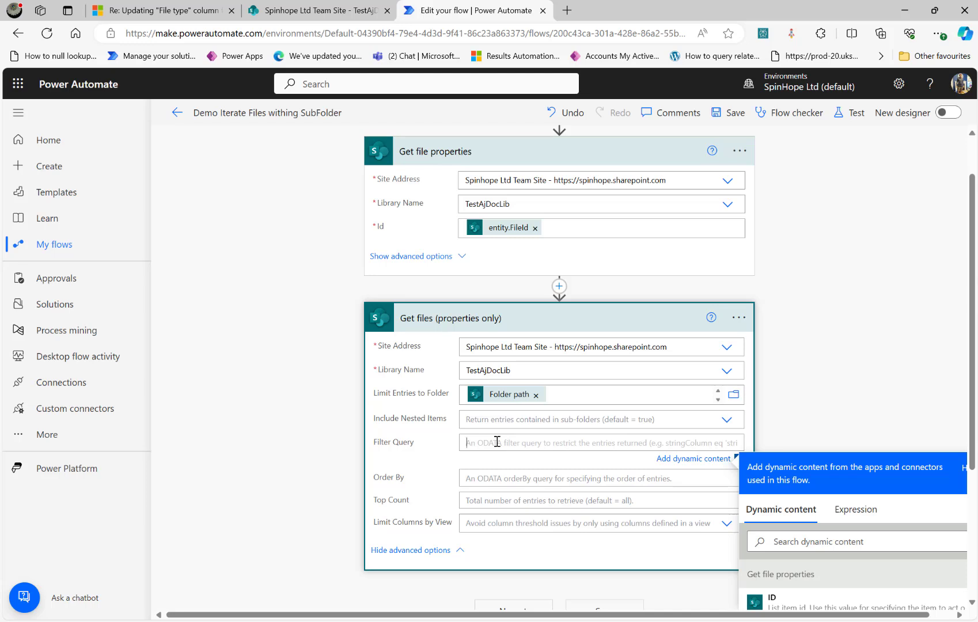
# Enter 'FSObjType eq 0' as the Get files Filter Query
pyautogui.write('FS')
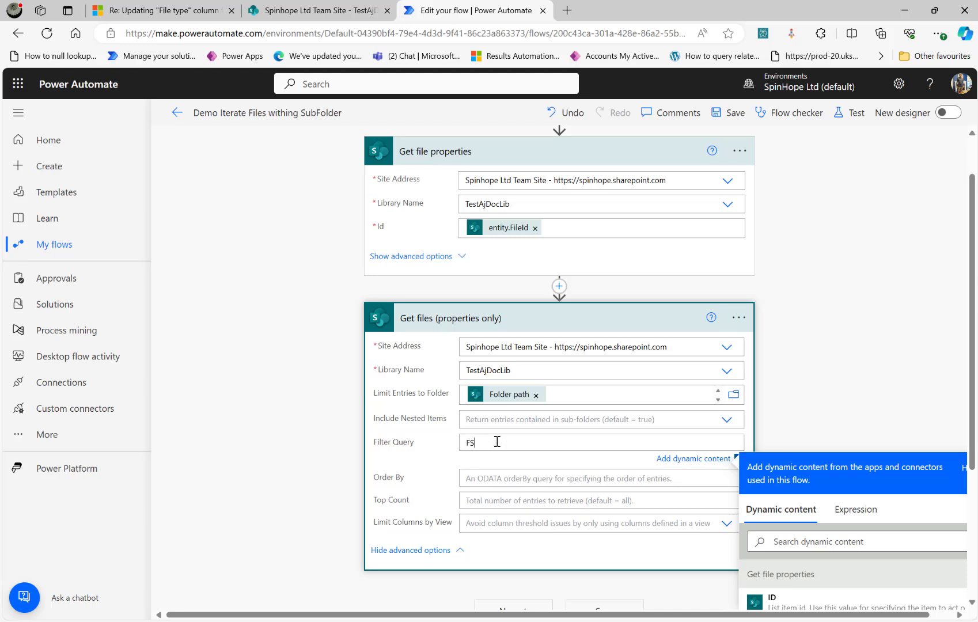
pyautogui.write('On')
pyautogui.write('jType eq 0')
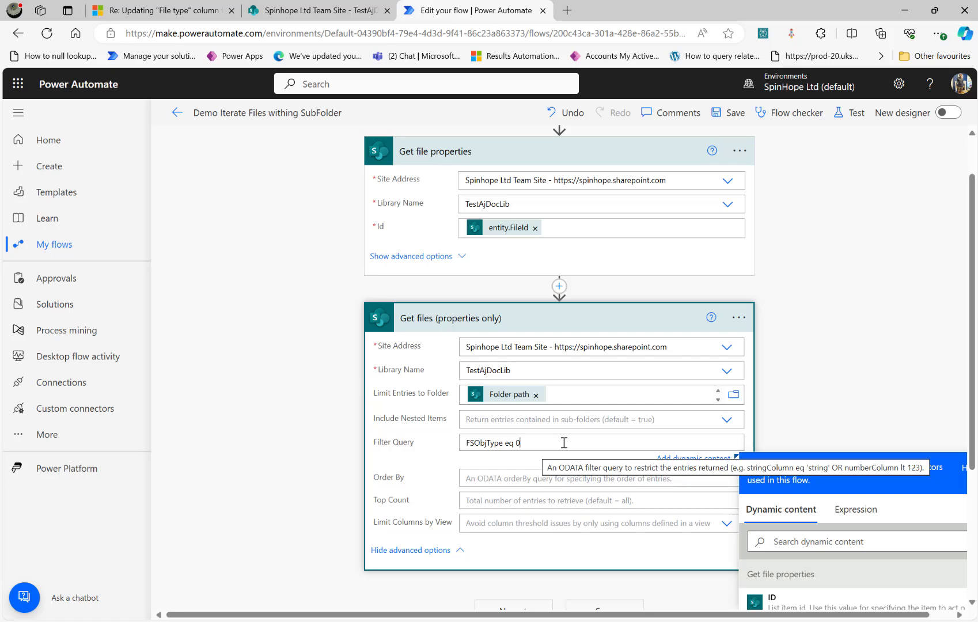
pyautogui.press('BackSpace')
pyautogui.write('1')
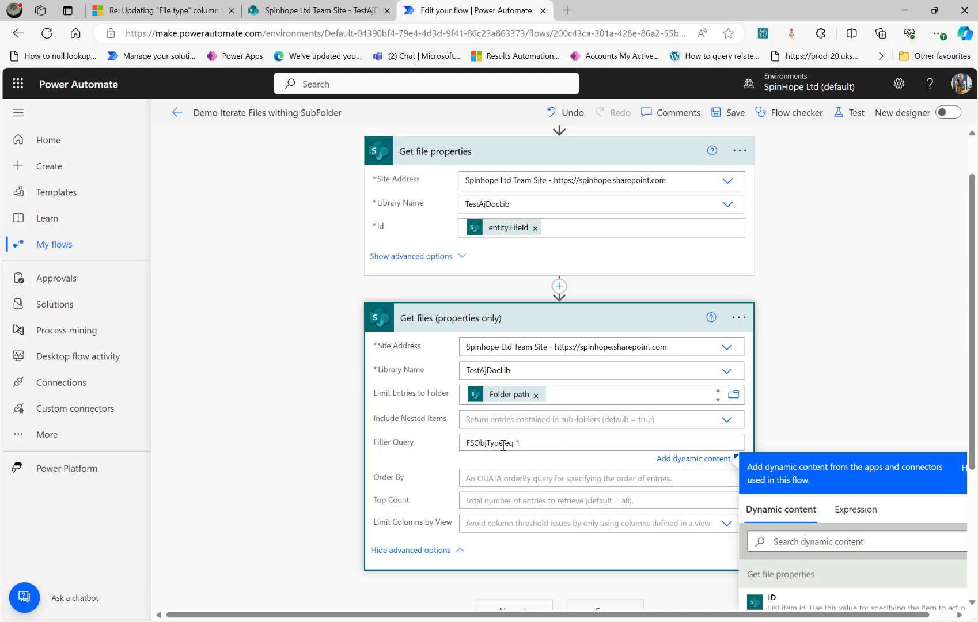
pyautogui.doubleClick(481, 444)
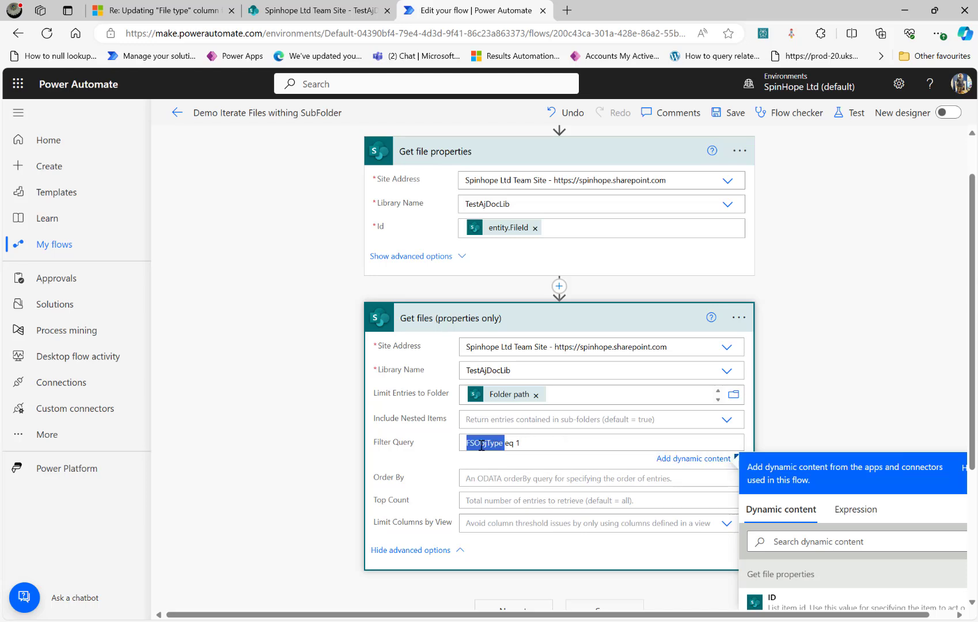
pyautogui.click(538, 440)
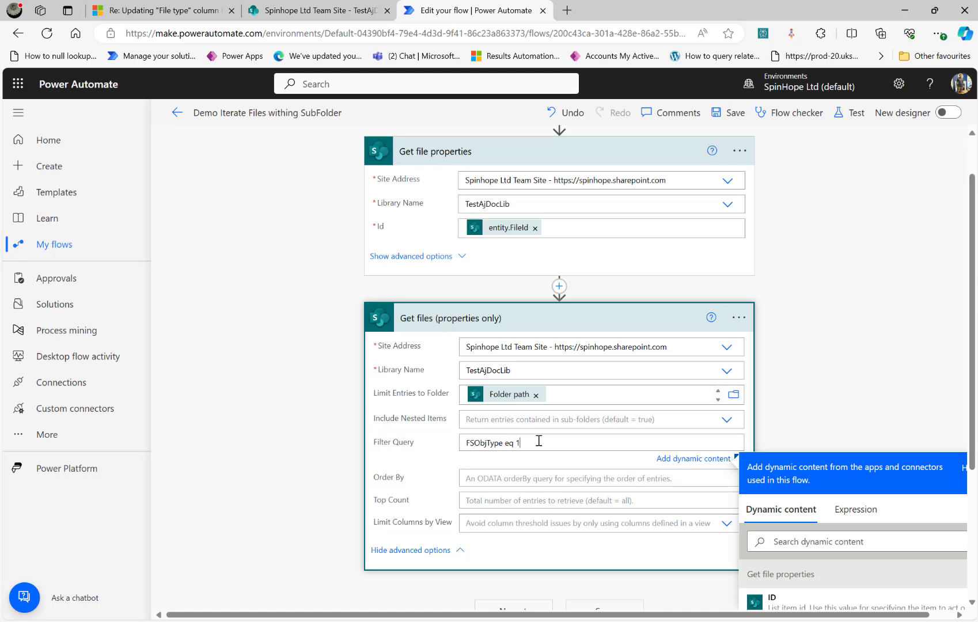
pyautogui.press('BackSpace')
pyautogui.write('0')
pyautogui.scroll(-3, 157, 316)
# Add a Compose step after Get files whose input is the Get files value
pyautogui.click(518, 412)
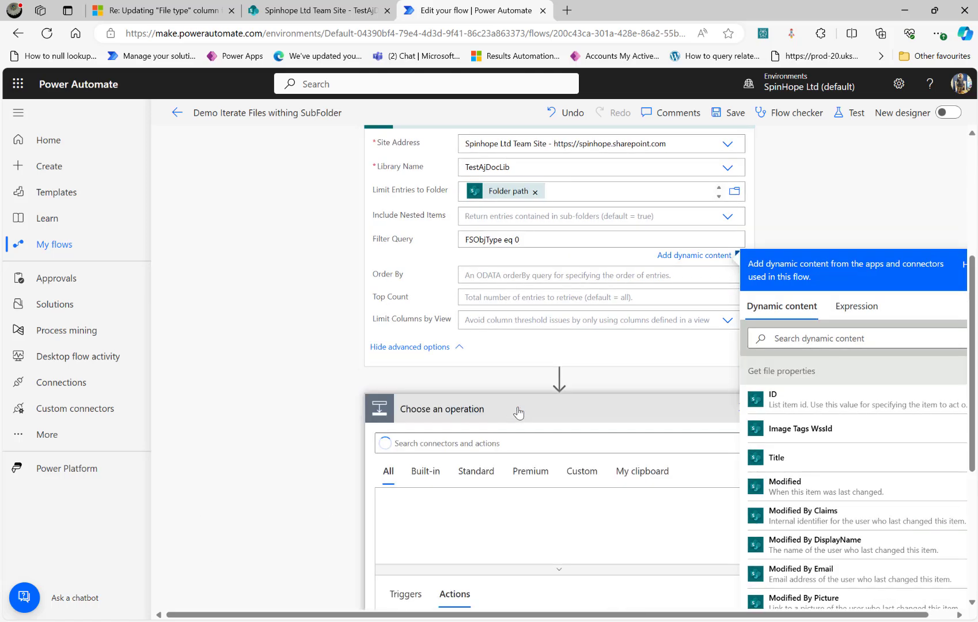
pyautogui.write('compose')
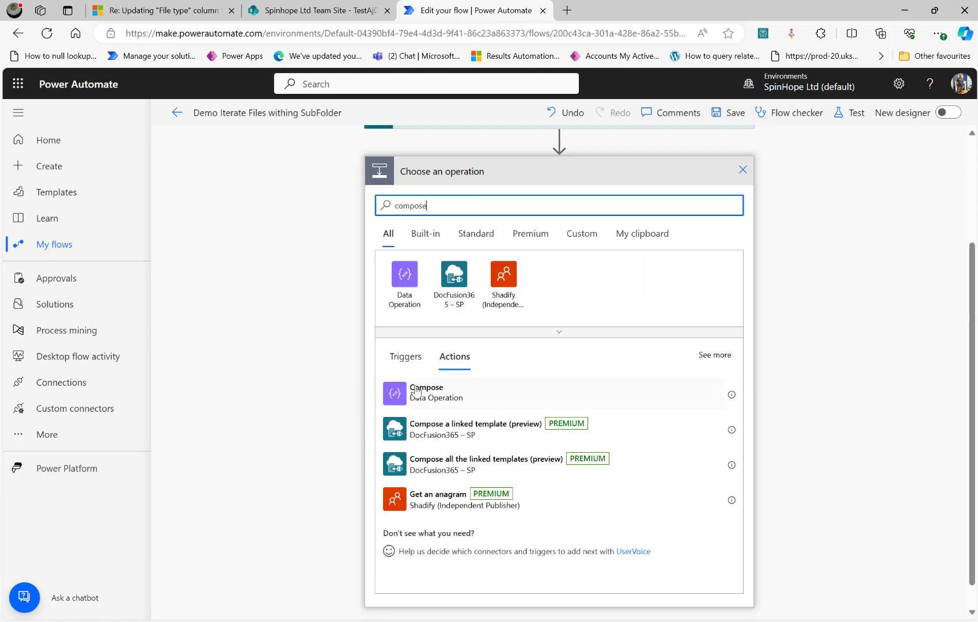
pyautogui.click(416, 392)
pyautogui.click(517, 348)
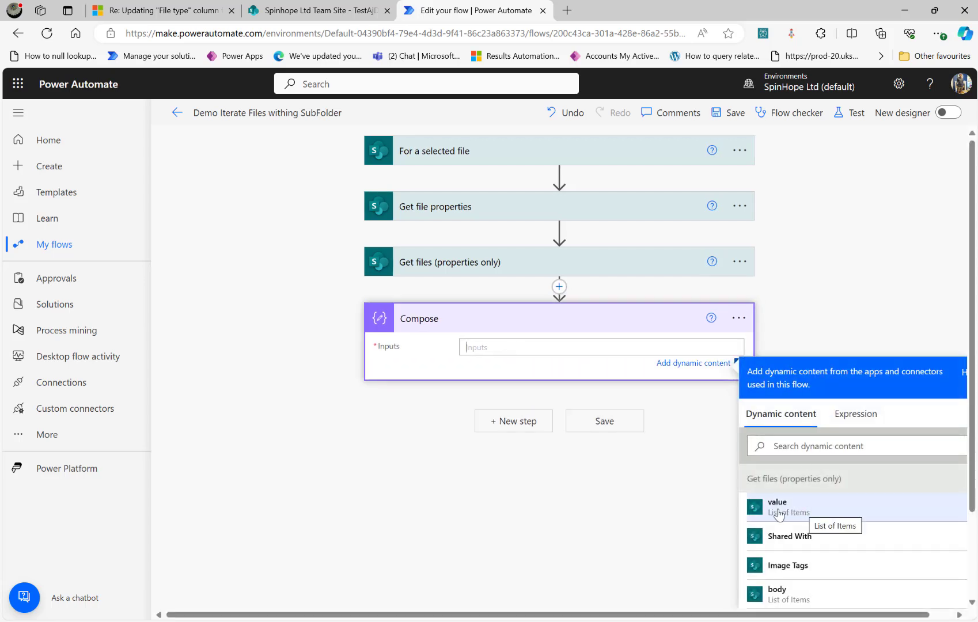
pyautogui.click(778, 514)
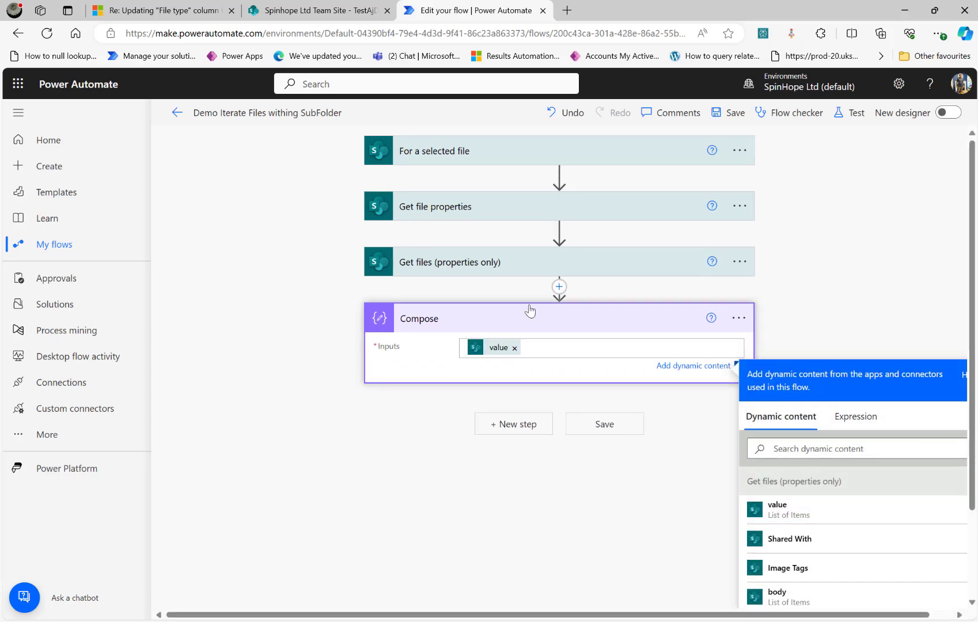
# Save and test the flow automatically, replaying a recently used succeeded trigger
pyautogui.click(849, 113)
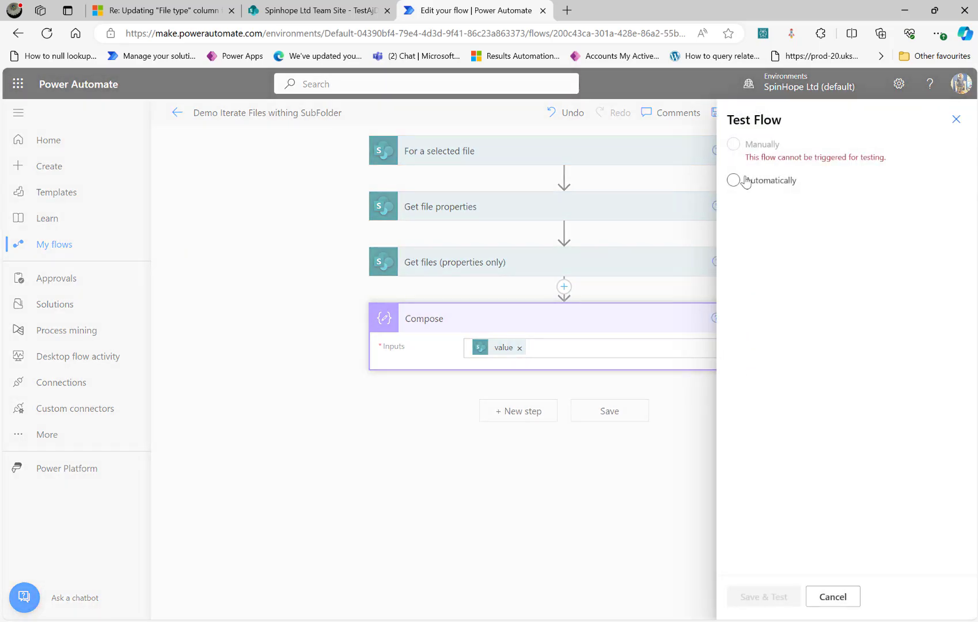
pyautogui.click(747, 182)
pyautogui.click(781, 211)
pyautogui.click(787, 237)
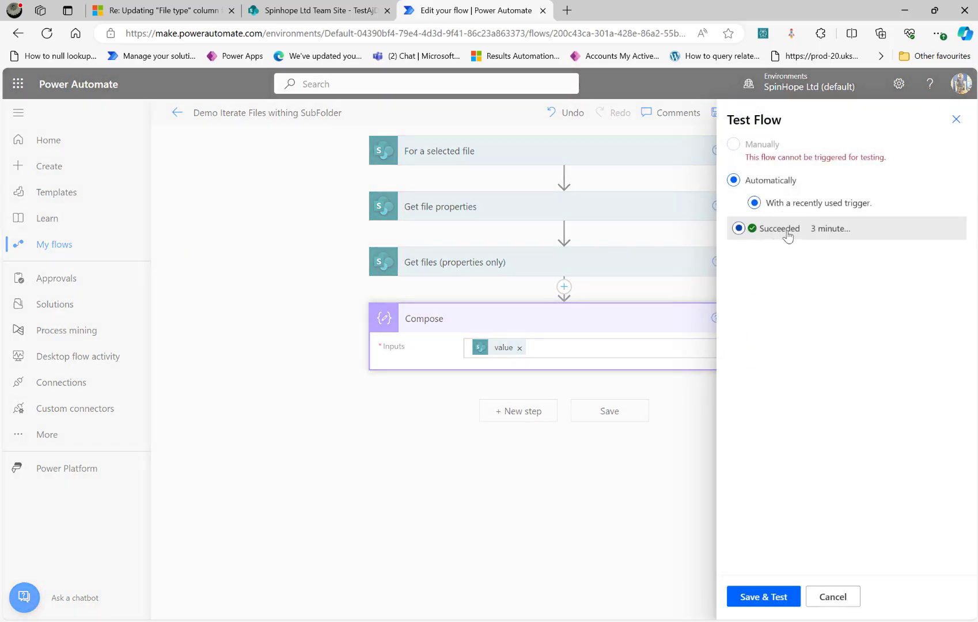
pyautogui.click(760, 606)
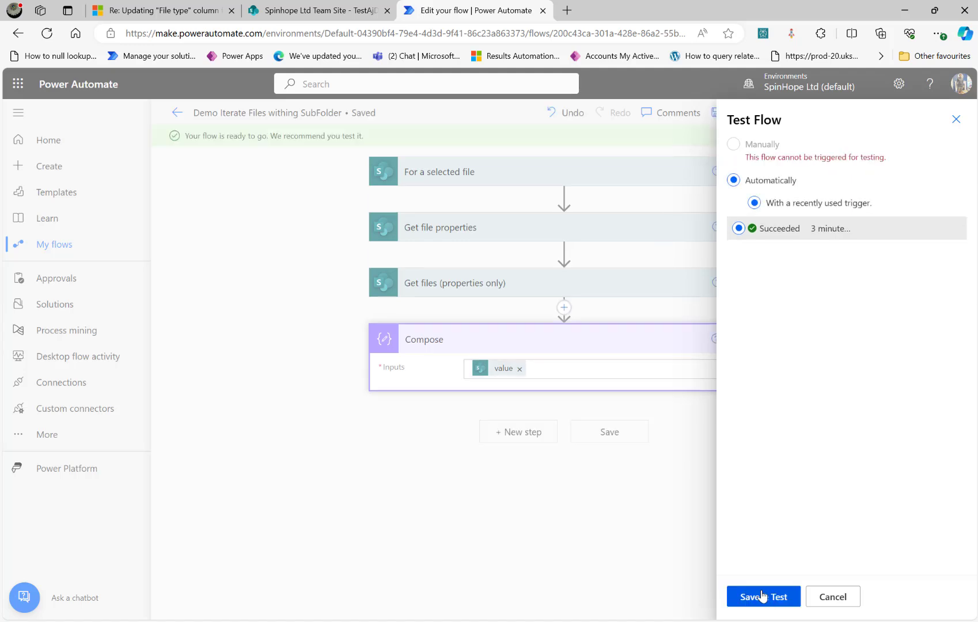
pyautogui.click(763, 597)
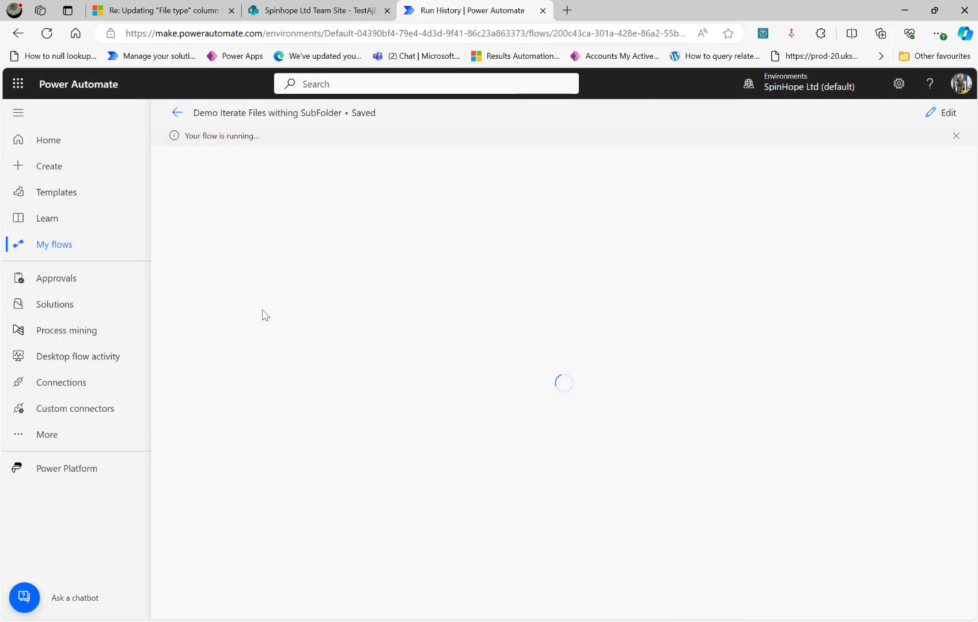
# Expand the Compose results and select the whole output JSON
pyautogui.click(486, 354)
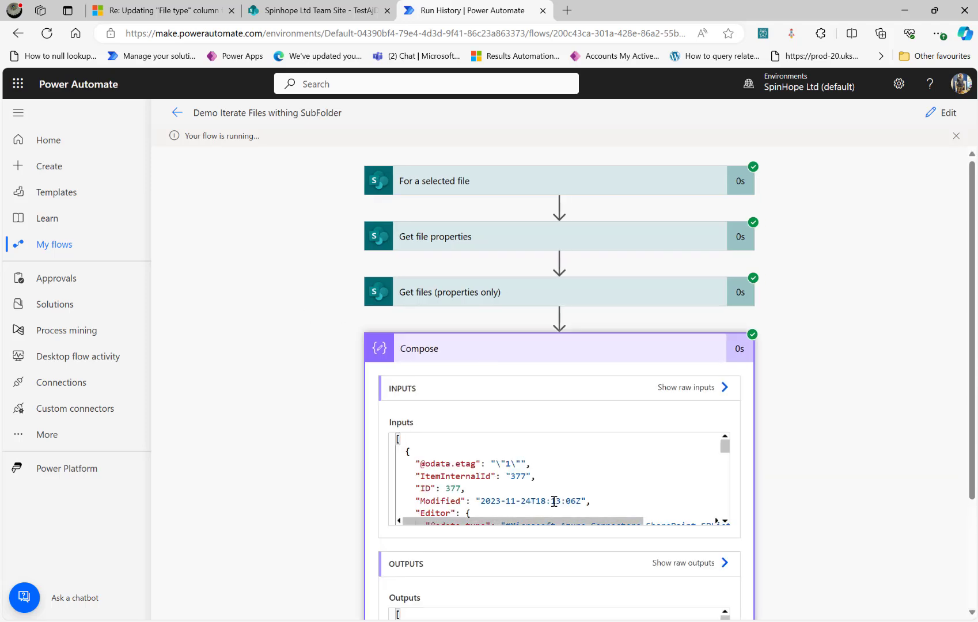
pyautogui.scroll(-3, 535, 504)
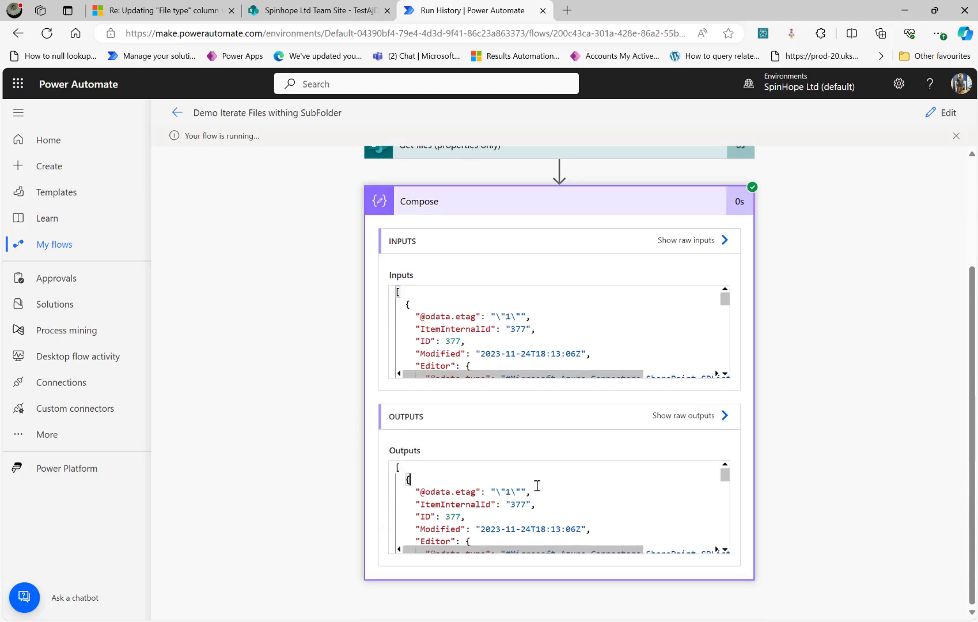
pyautogui.hotkey('ctrl', 'a')
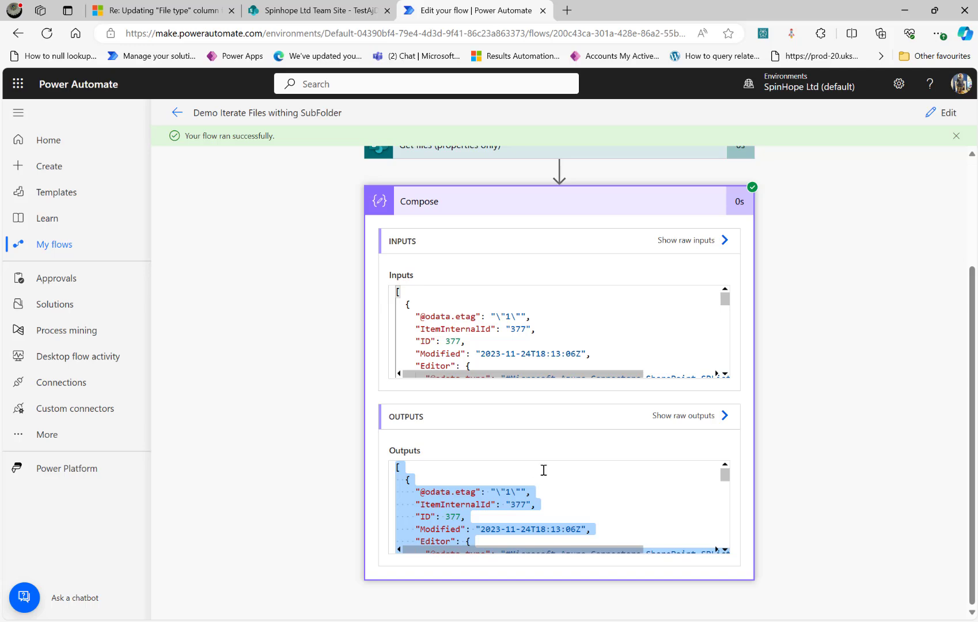
pyautogui.click(512, 484)
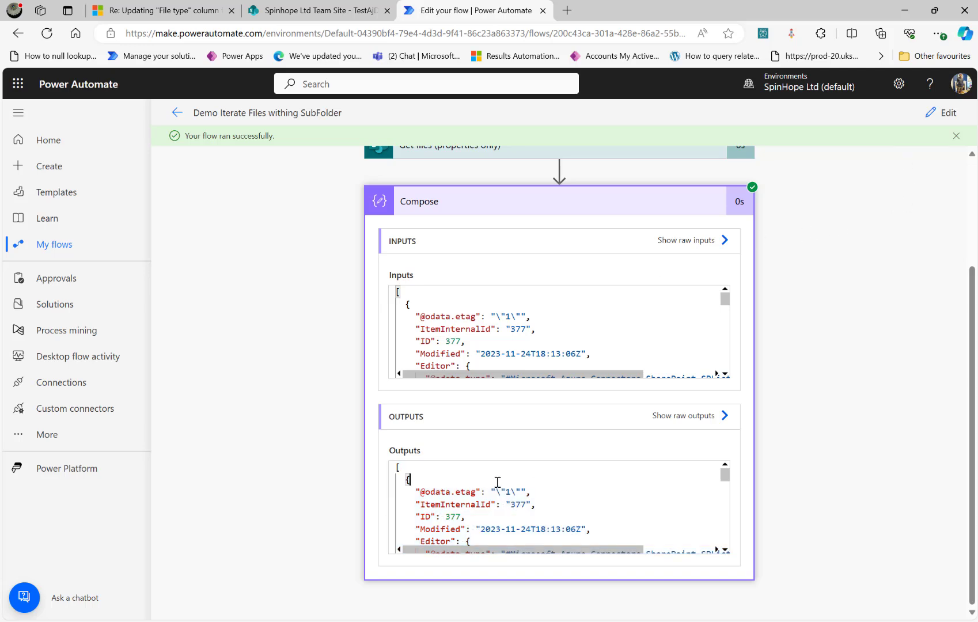
pyautogui.hotkey('ctrl', 'a')
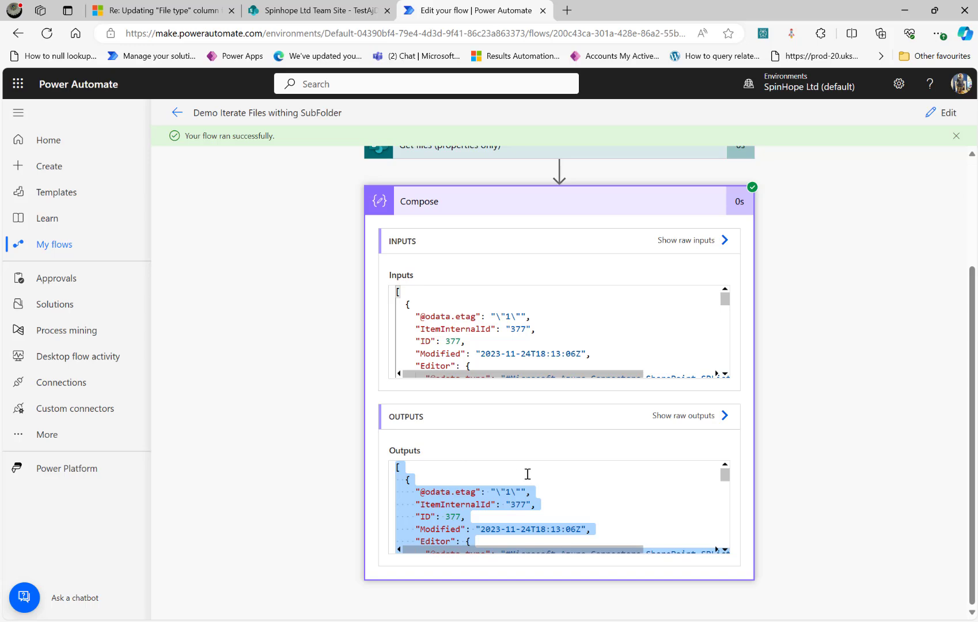
# Add a Parse JSON step with the Get files value as its Content
pyautogui.click(938, 112)
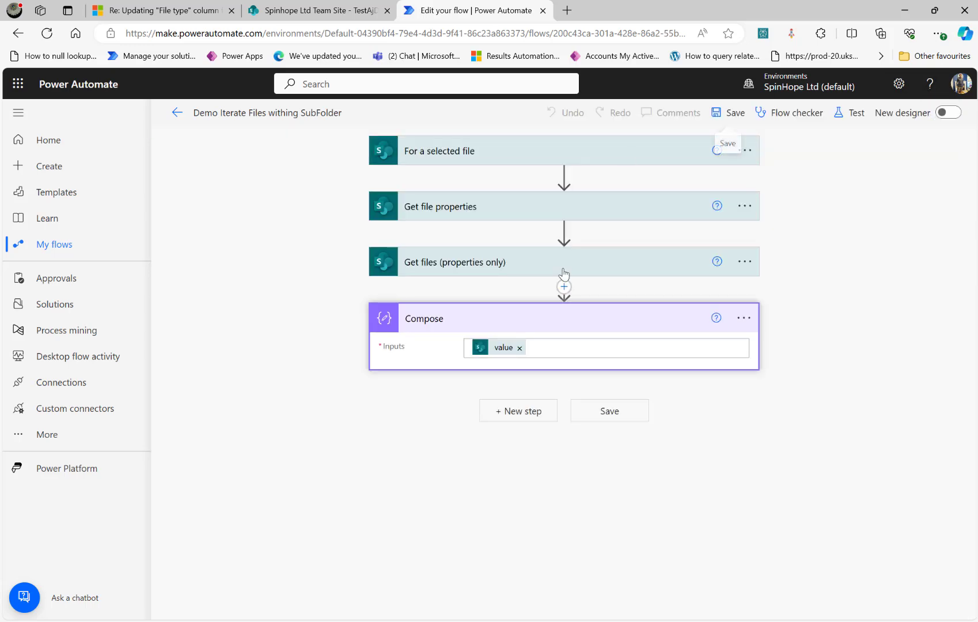
pyautogui.click(520, 411)
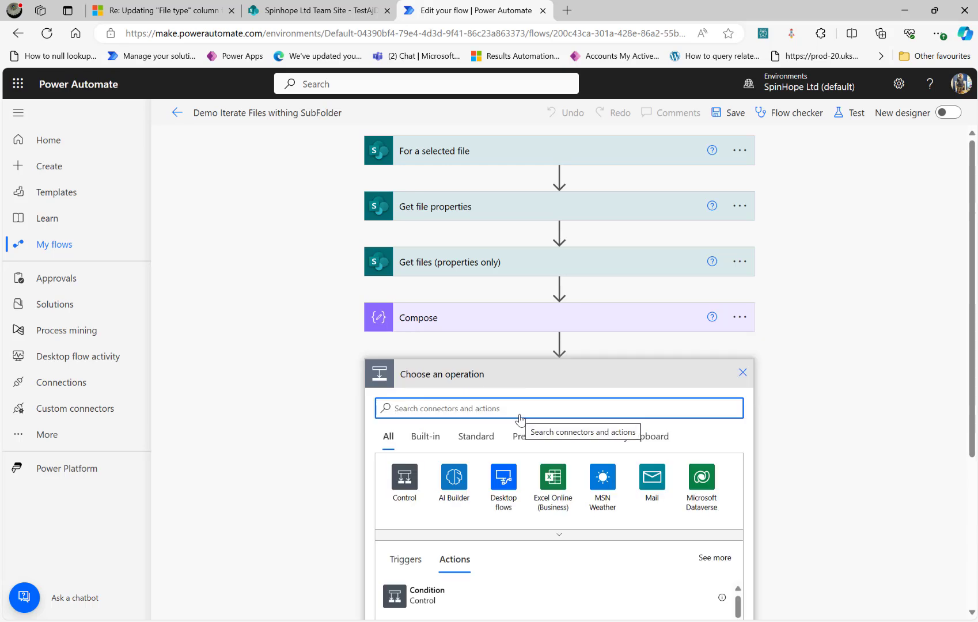
pyautogui.write('parse josn')
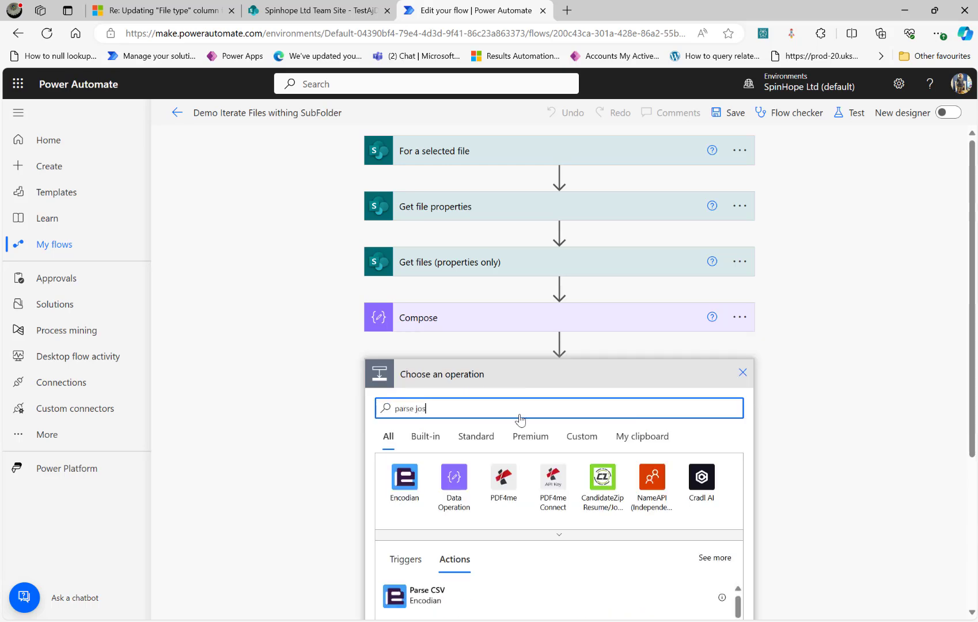
pyautogui.press('BackSpace')
pyautogui.press('BackSpace')
pyautogui.press('BackSpace')
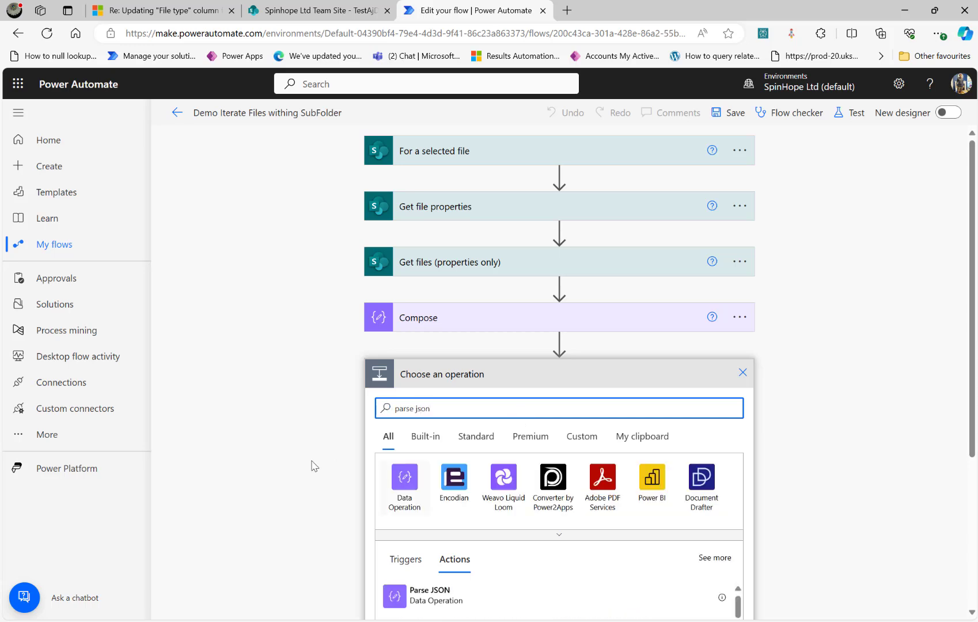
pyautogui.click(418, 600)
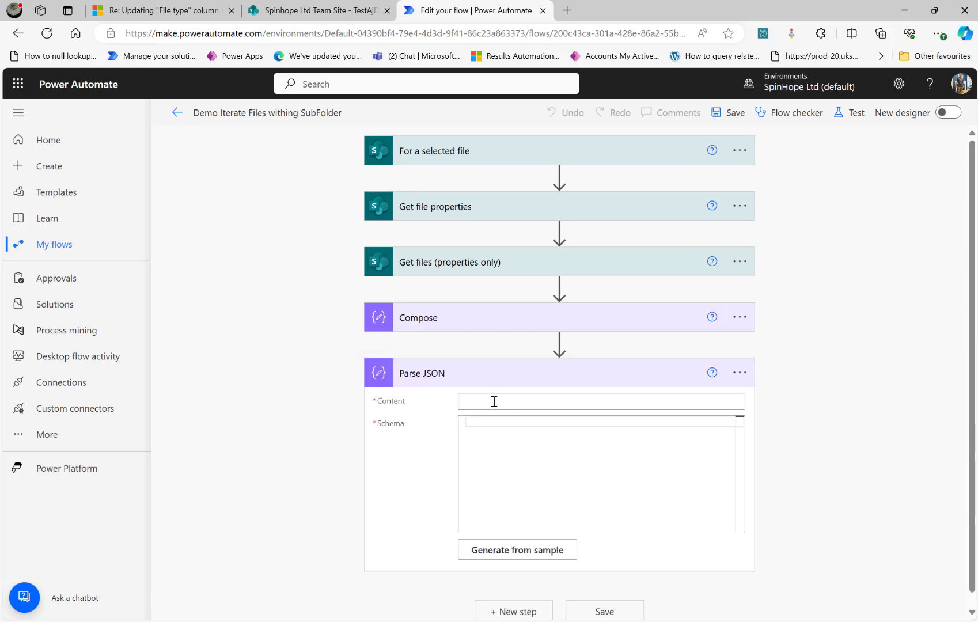
pyautogui.click(494, 399)
pyautogui.click(802, 500)
pyautogui.write('value')
pyautogui.scroll(-2, 802, 500)
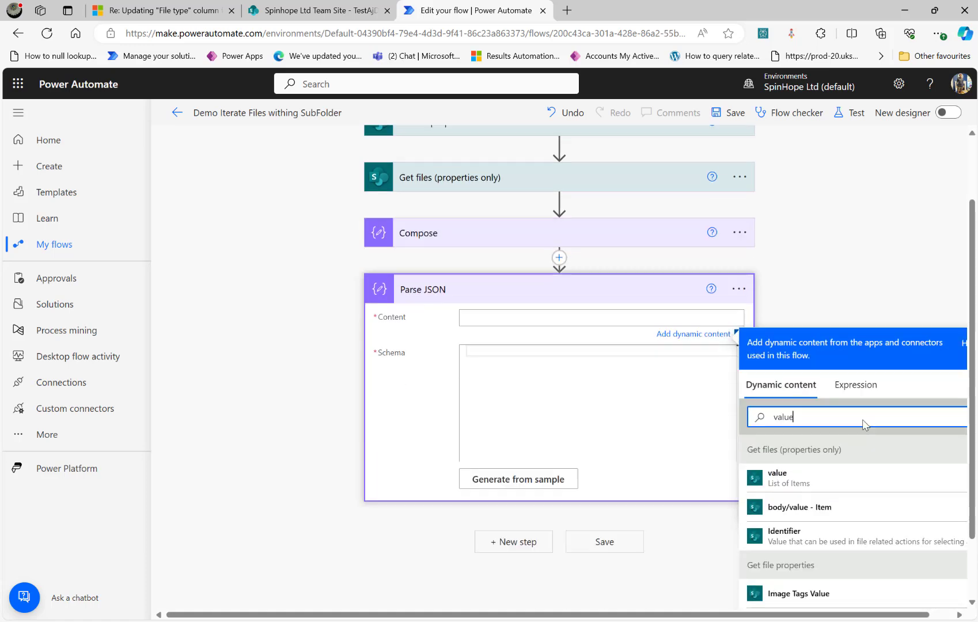
pyautogui.click(784, 447)
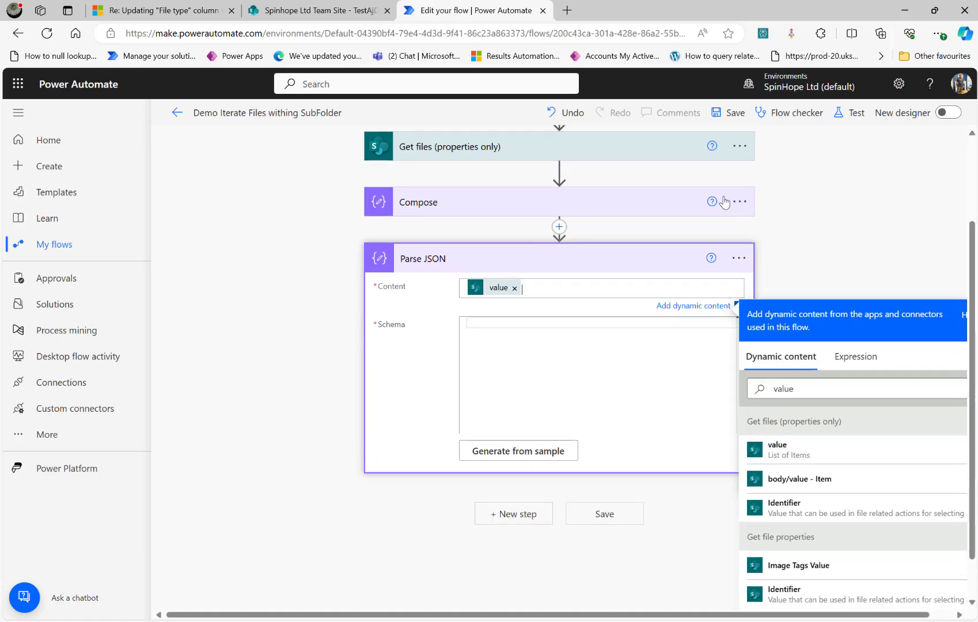
# Delete the earlier Compose step from the flow
pyautogui.click(513, 210)
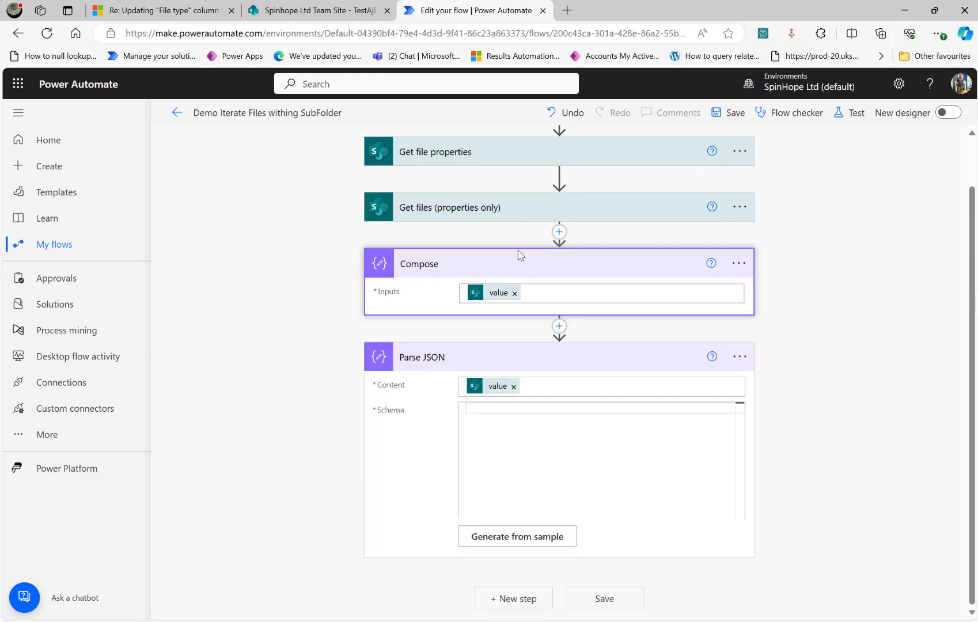
pyautogui.click(739, 263)
pyautogui.click(793, 425)
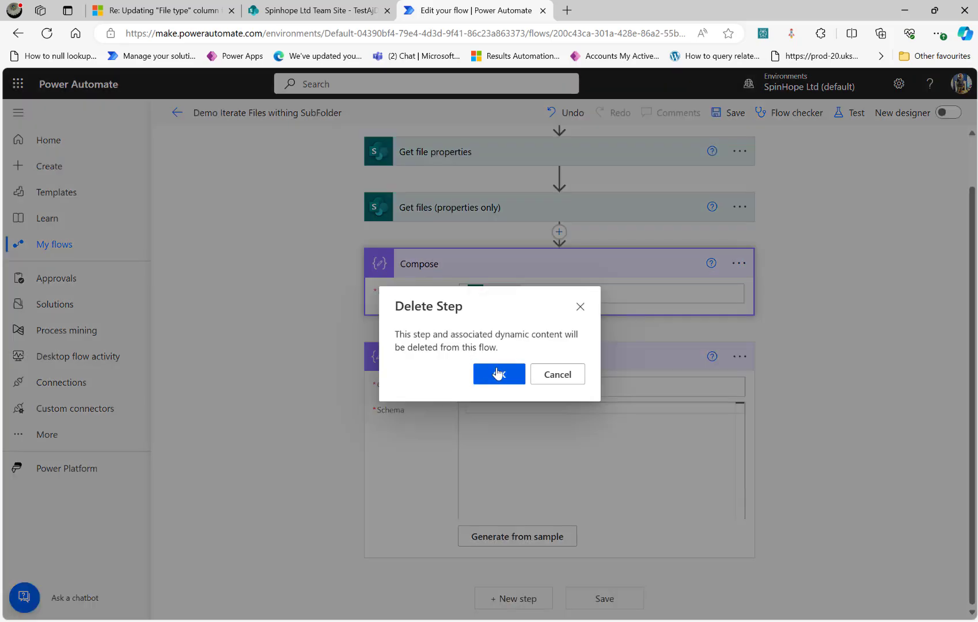
pyautogui.click(495, 371)
# Generate the Parse JSON schema from the pasted sample file-properties JSON
pyautogui.click(520, 502)
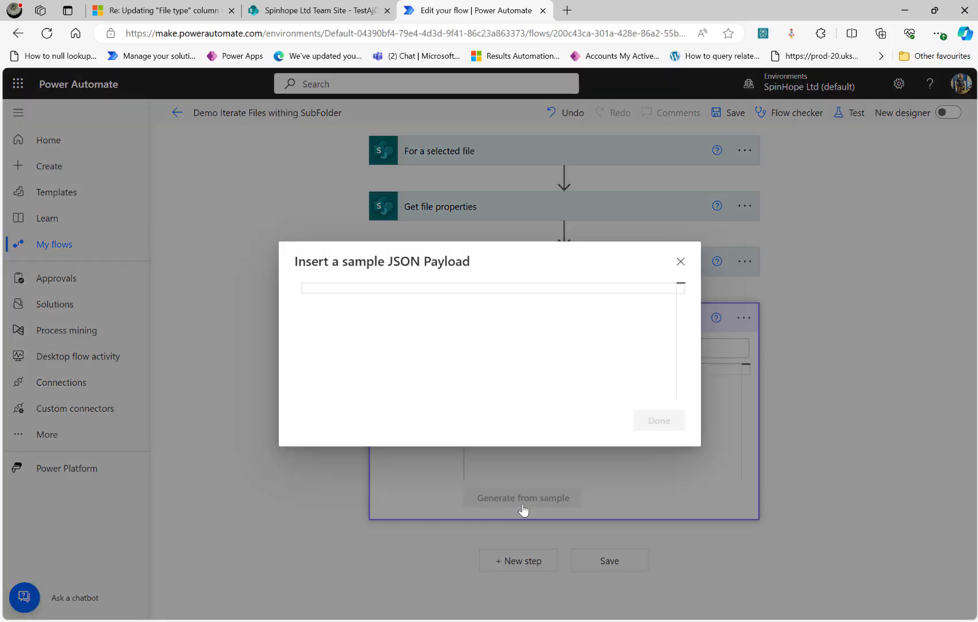
pyautogui.hotkey('ctrl', 'v')
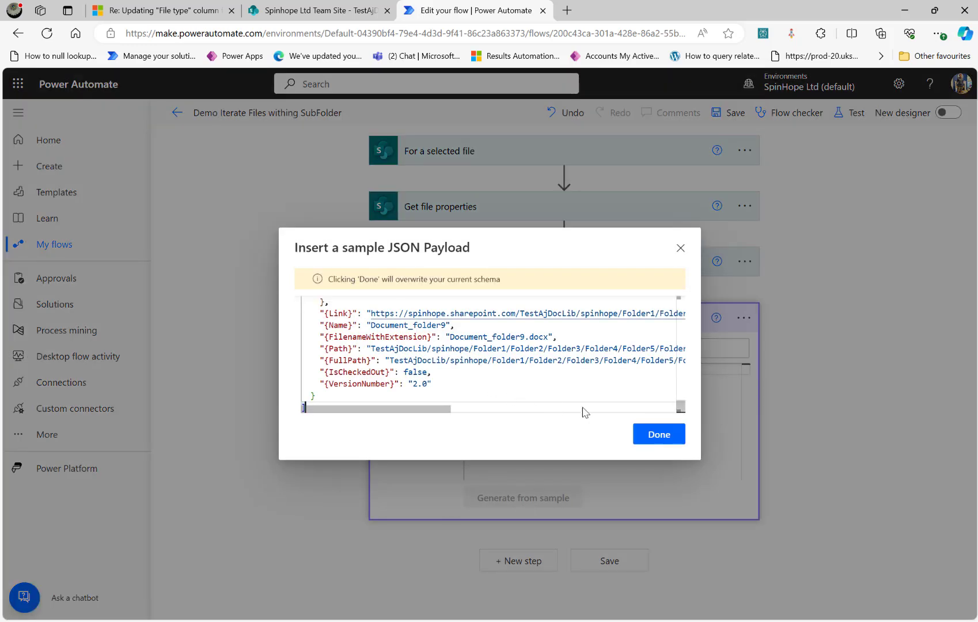
pyautogui.click(669, 435)
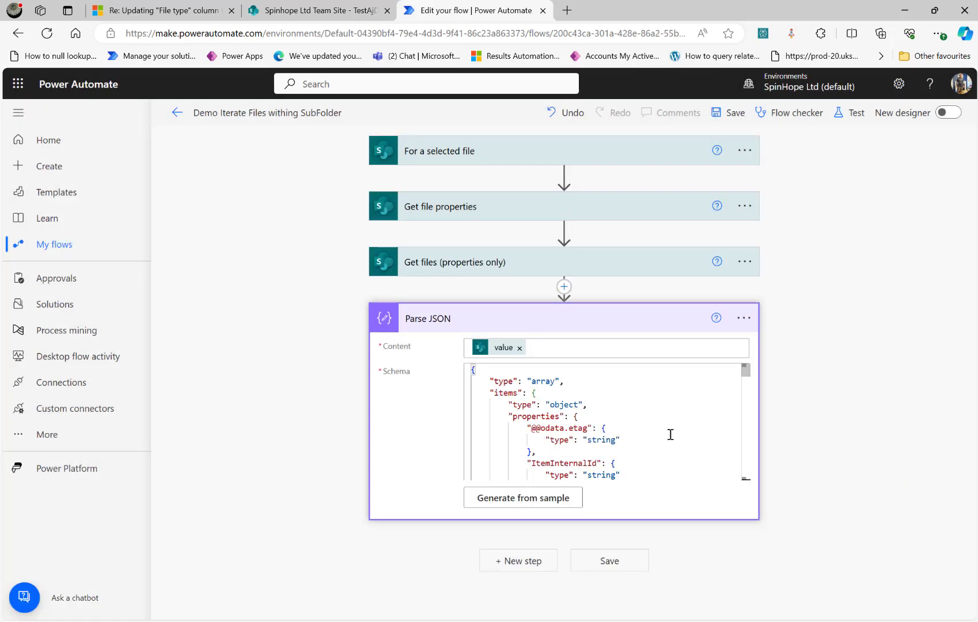
# Add a Compose step with FilenameWithExtension as input, wrapping it in Apply to each
pyautogui.click(508, 561)
pyautogui.write('compose')
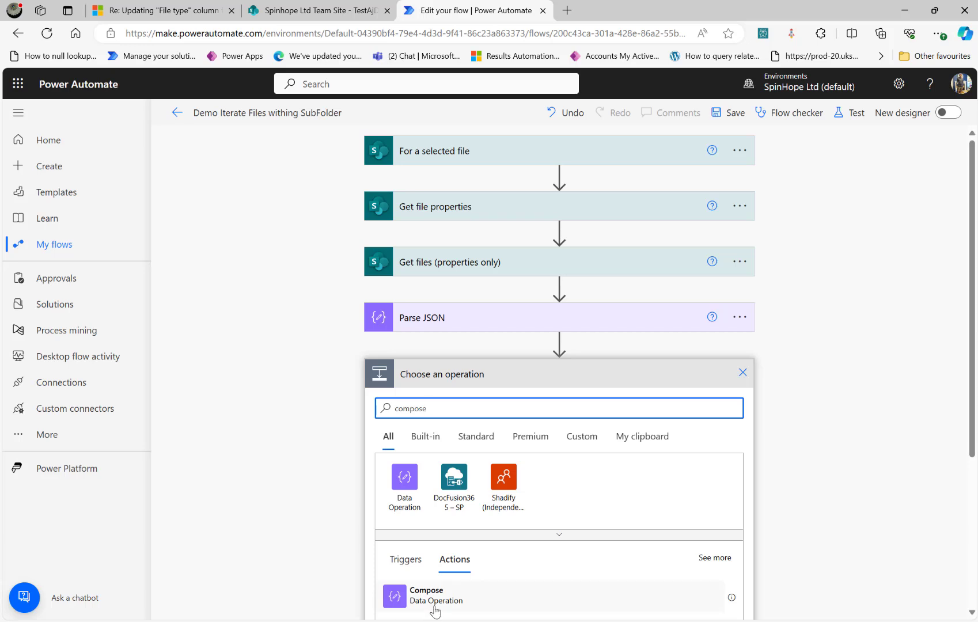
pyautogui.click(436, 604)
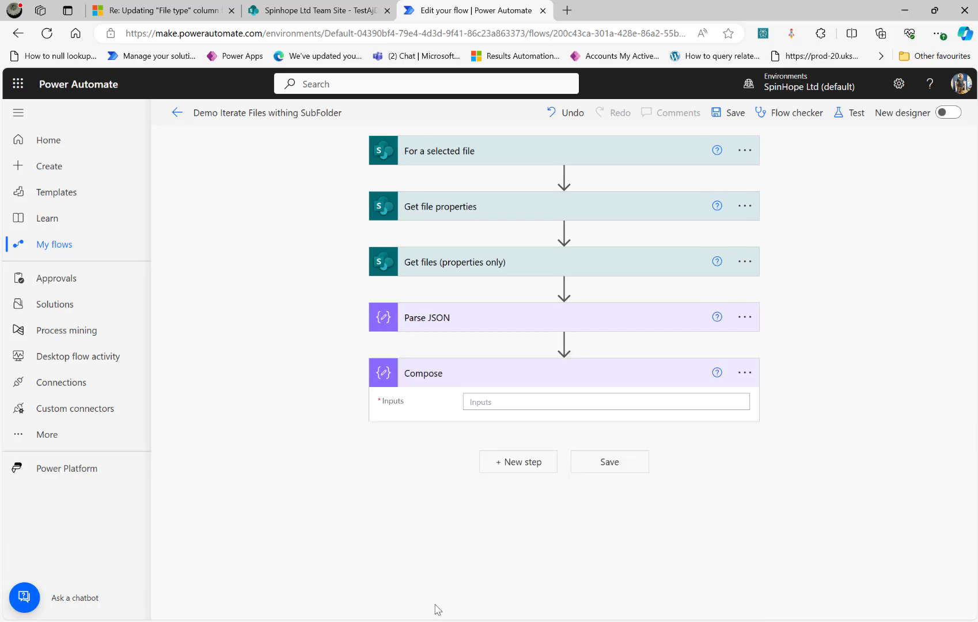
pyautogui.click(509, 404)
pyautogui.click(802, 504)
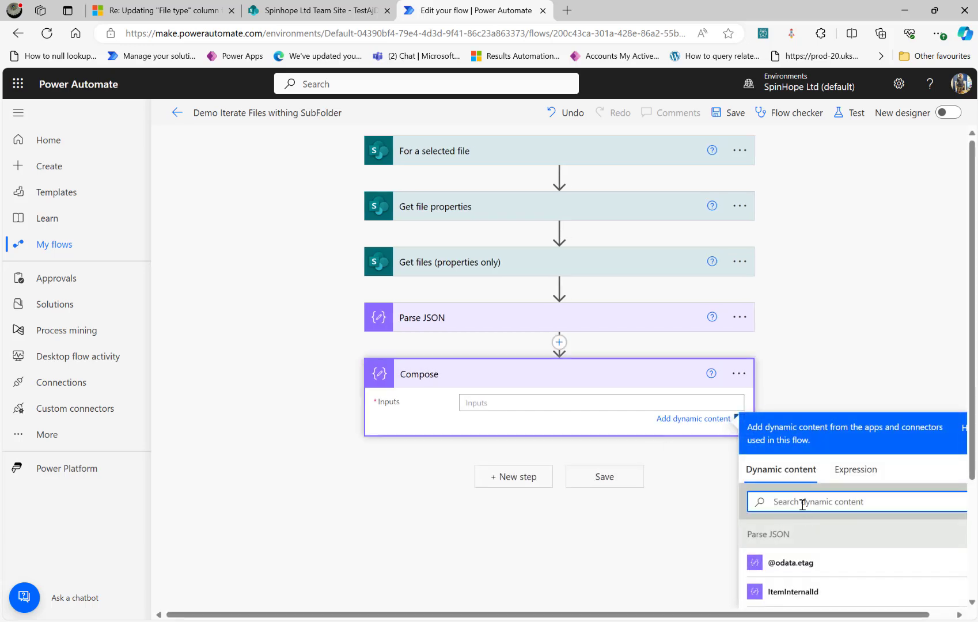
pyautogui.write('file')
pyautogui.click(798, 566)
# Search the dynamic content for an ID value, then dismiss the list
pyautogui.click(541, 461)
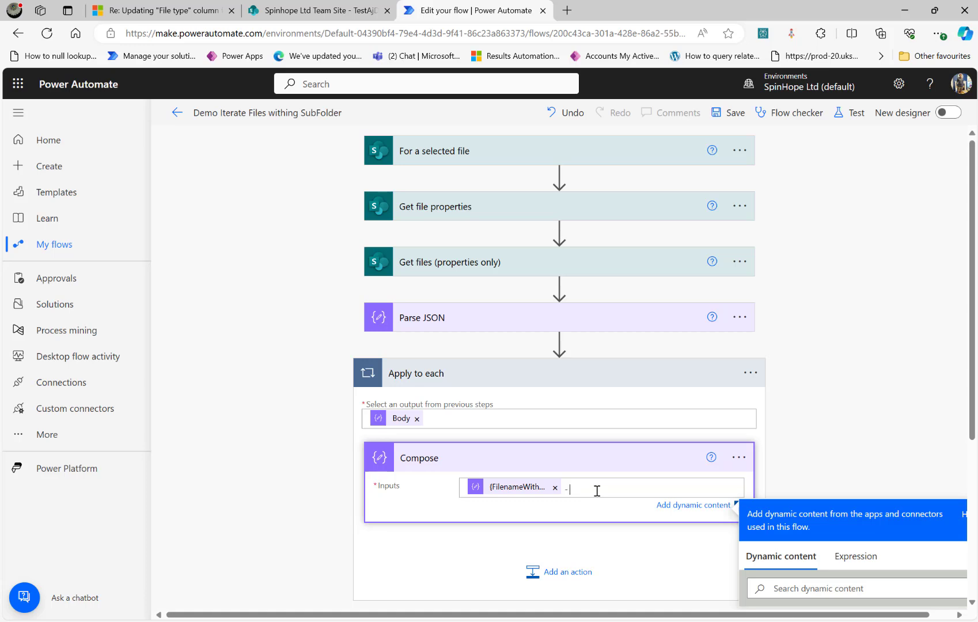
pyautogui.scroll(-3, 866, 392)
pyautogui.click(807, 446)
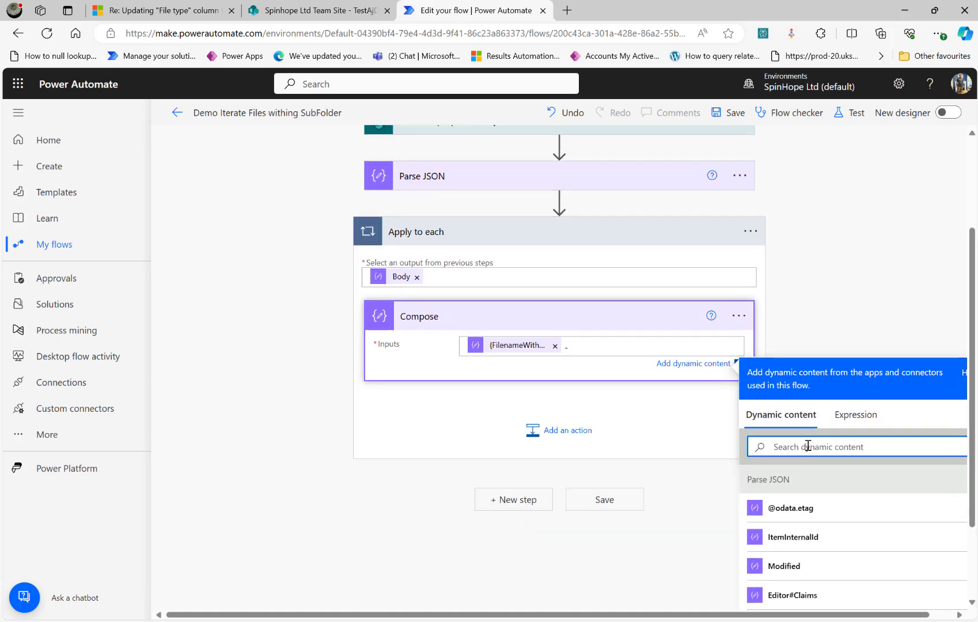
pyautogui.write('id')
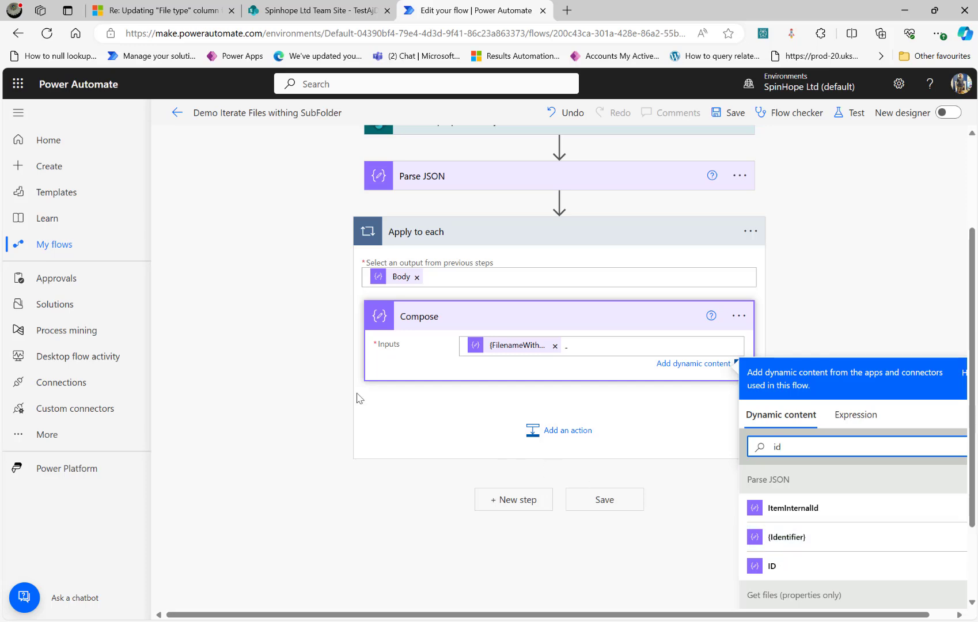
pyautogui.click(282, 377)
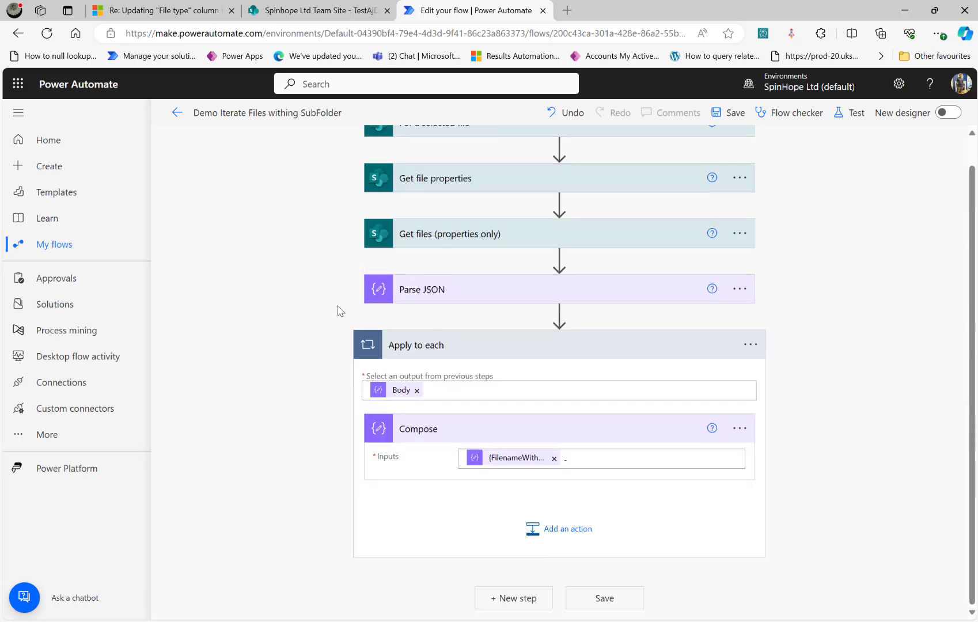
# Save and test the flow with the recent trigger, then expand the 7-iteration loop
pyautogui.click(851, 118)
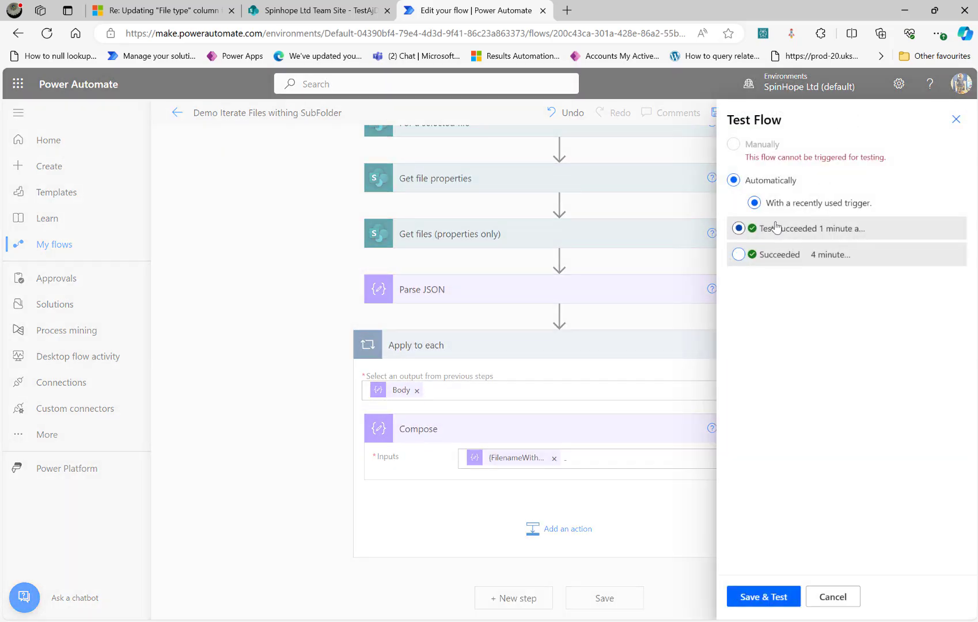
pyautogui.click(769, 597)
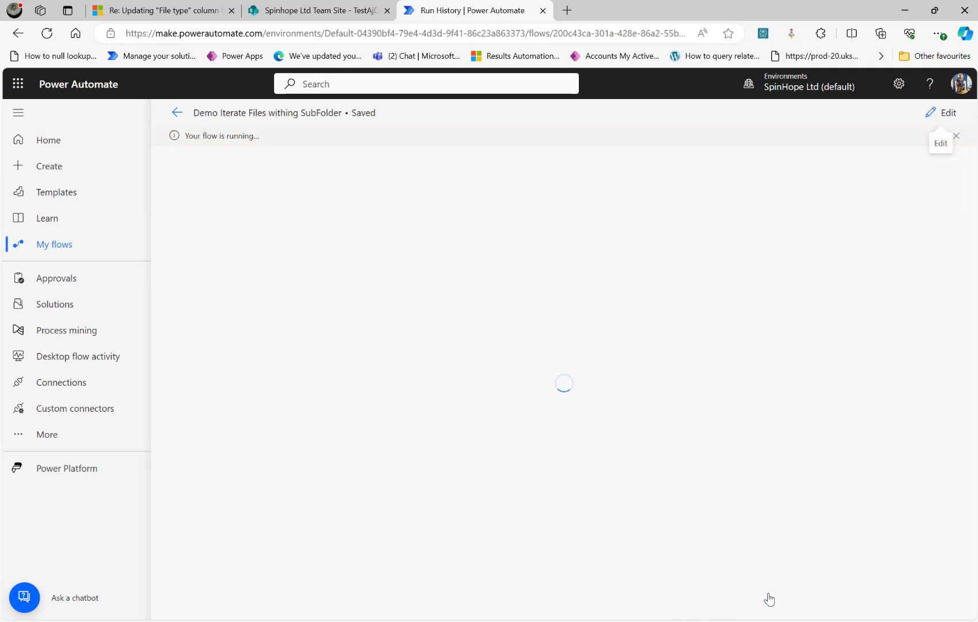
pyautogui.click(544, 405)
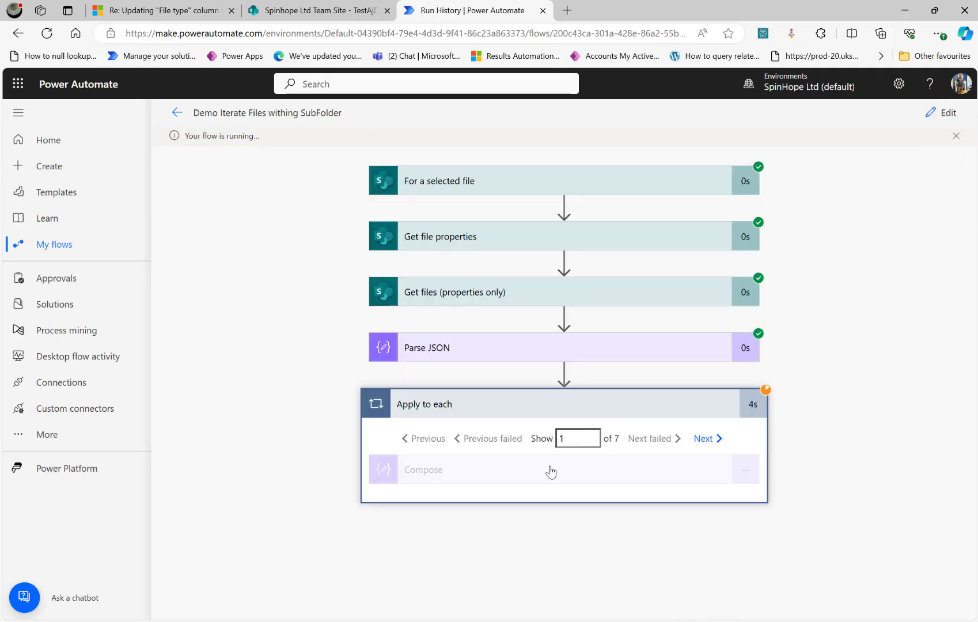
# Drill down through spinhope and Folder1 to Folder9 to reach Document_folder9.docx
pyautogui.click(306, 11)
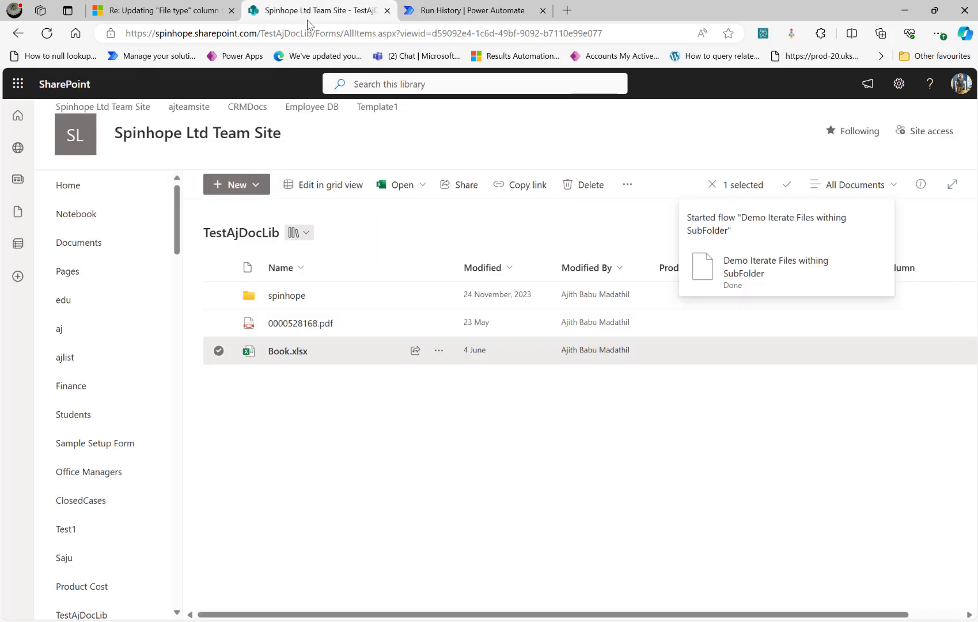
pyautogui.click(284, 295)
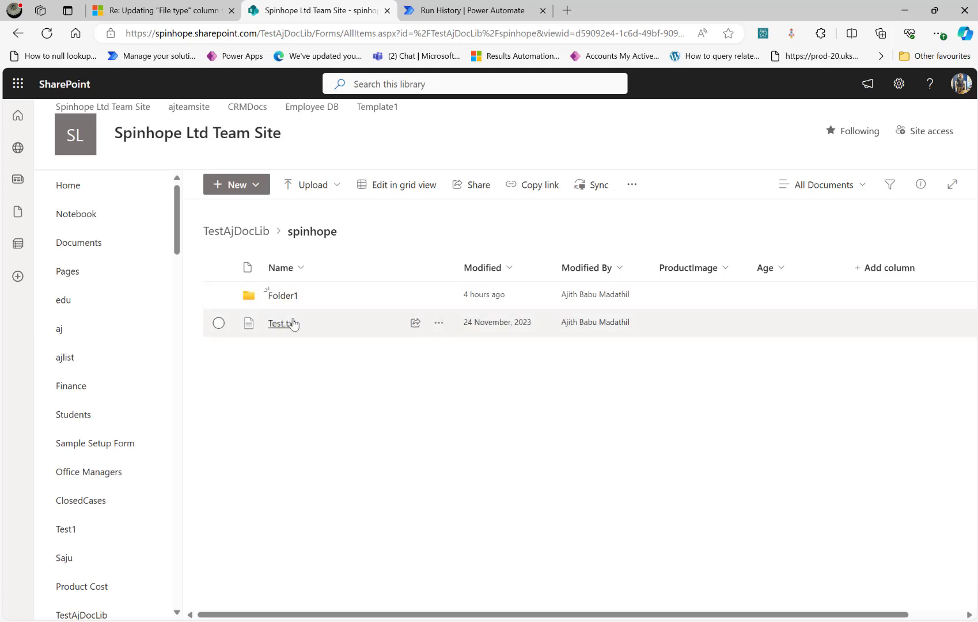
pyautogui.click(287, 296)
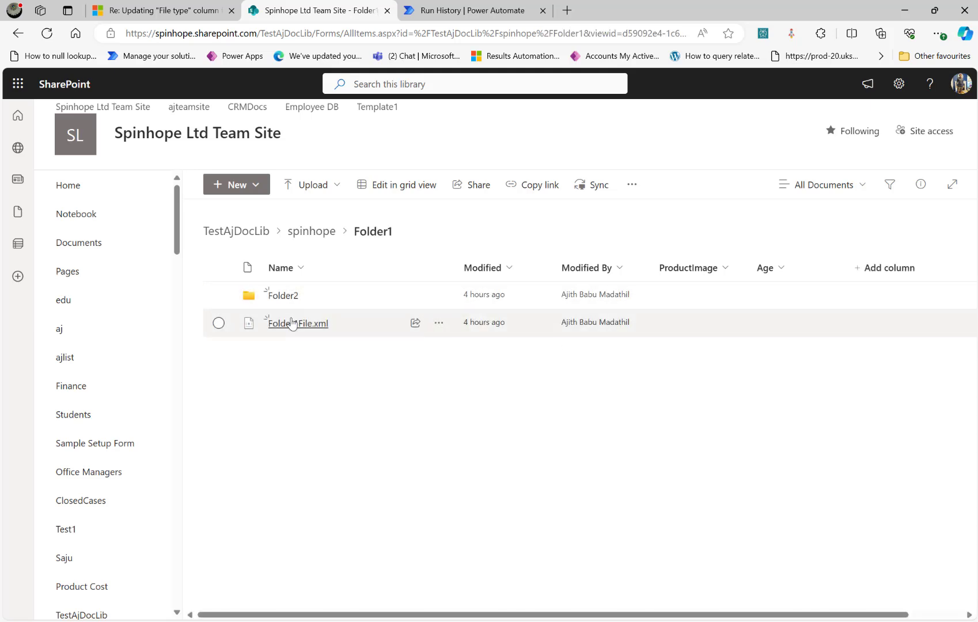
pyautogui.click(282, 297)
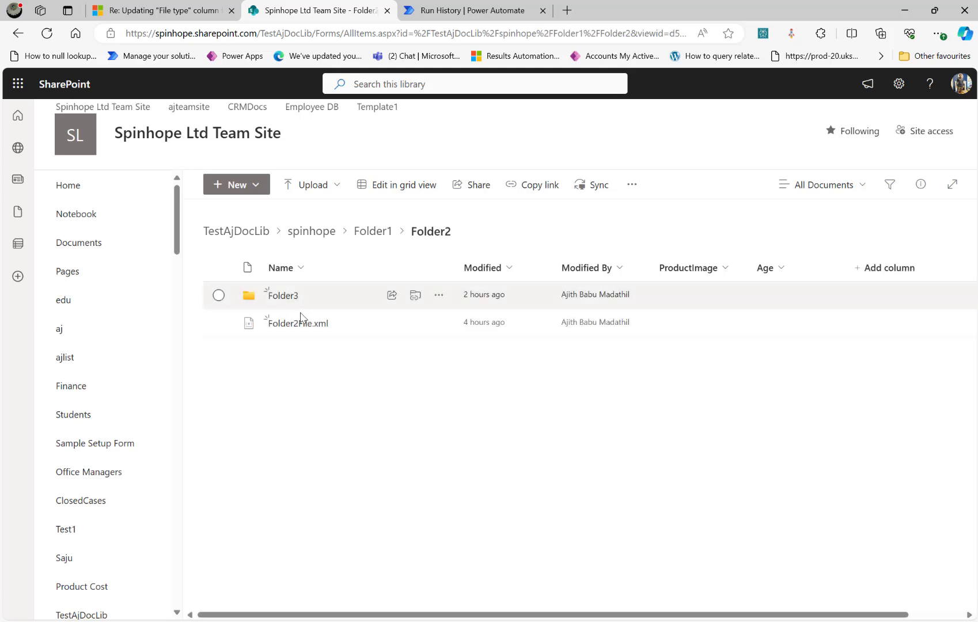
pyautogui.click(282, 296)
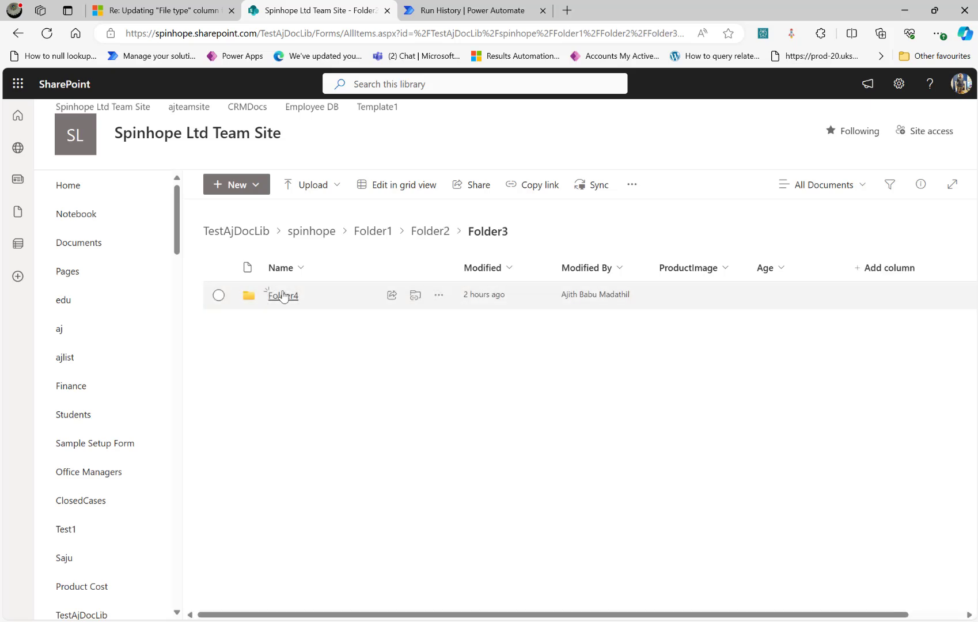
pyautogui.click(281, 300)
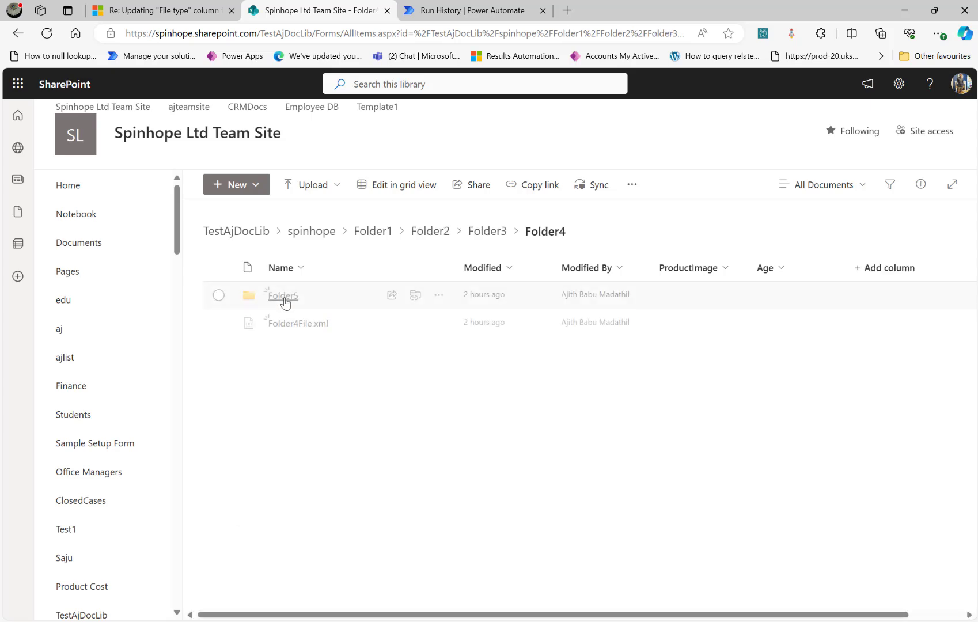
pyautogui.click(282, 295)
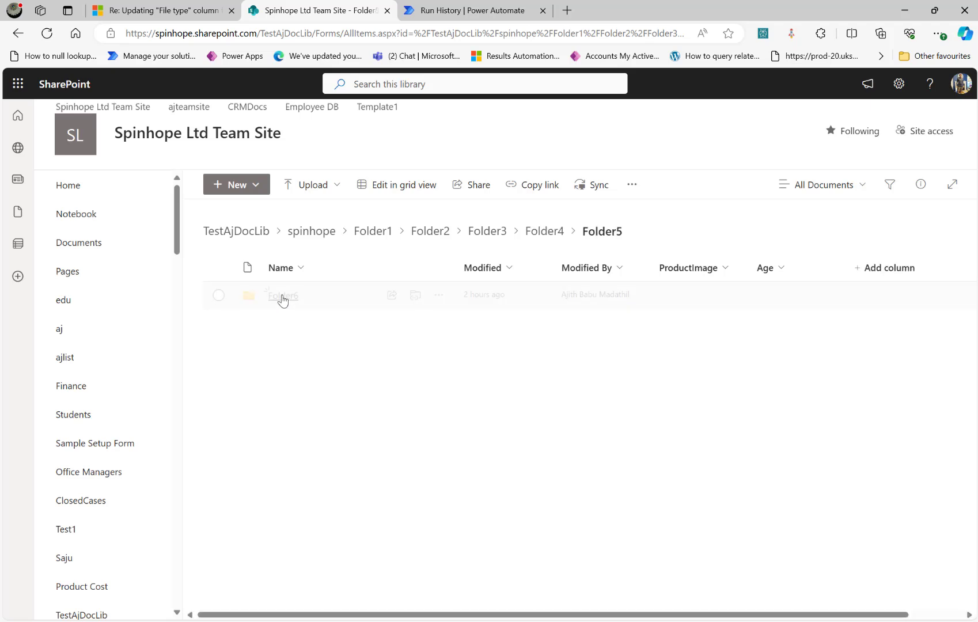
pyautogui.click(285, 297)
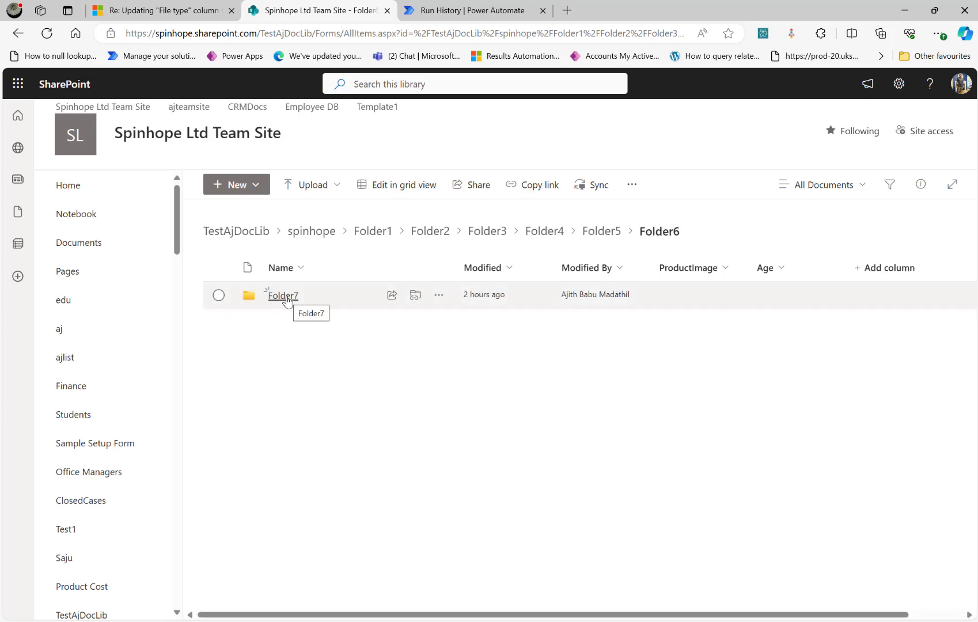
pyautogui.click(285, 298)
pyautogui.click(286, 299)
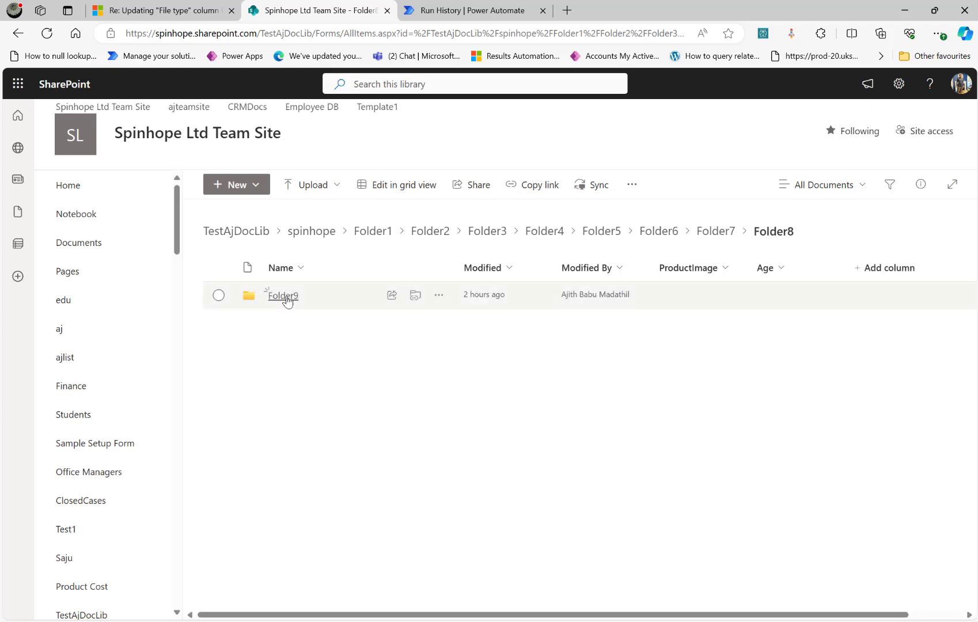
pyautogui.click(286, 299)
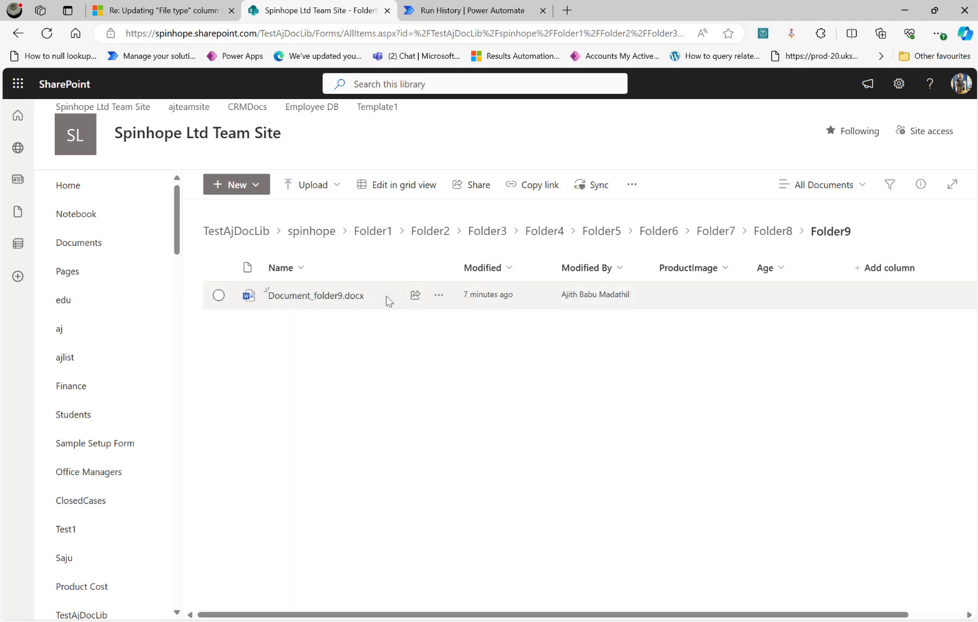
# Show the Compose step's inputs and outputs in the run history
pyautogui.click(508, 7)
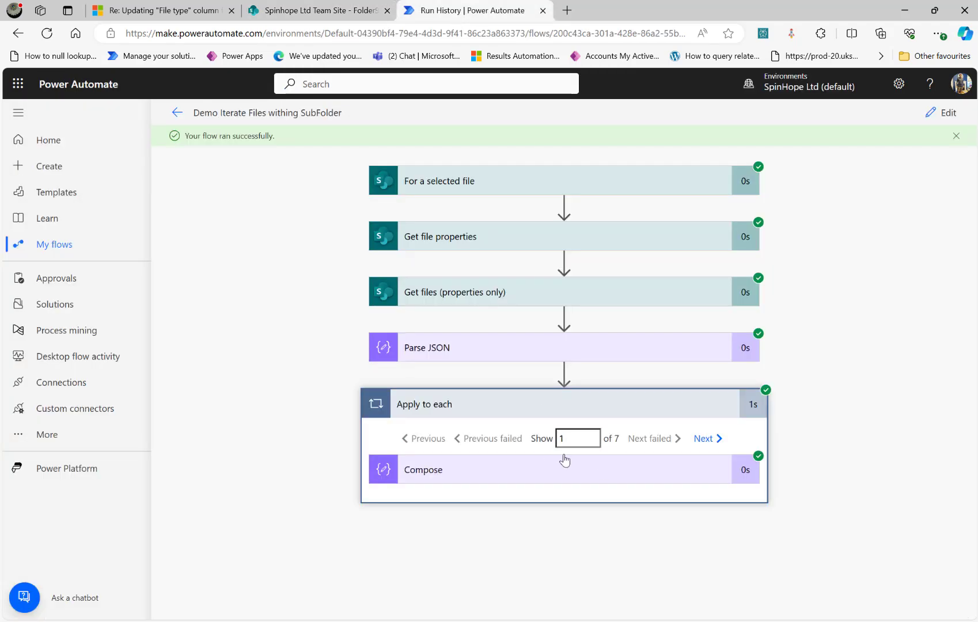
pyautogui.click(515, 467)
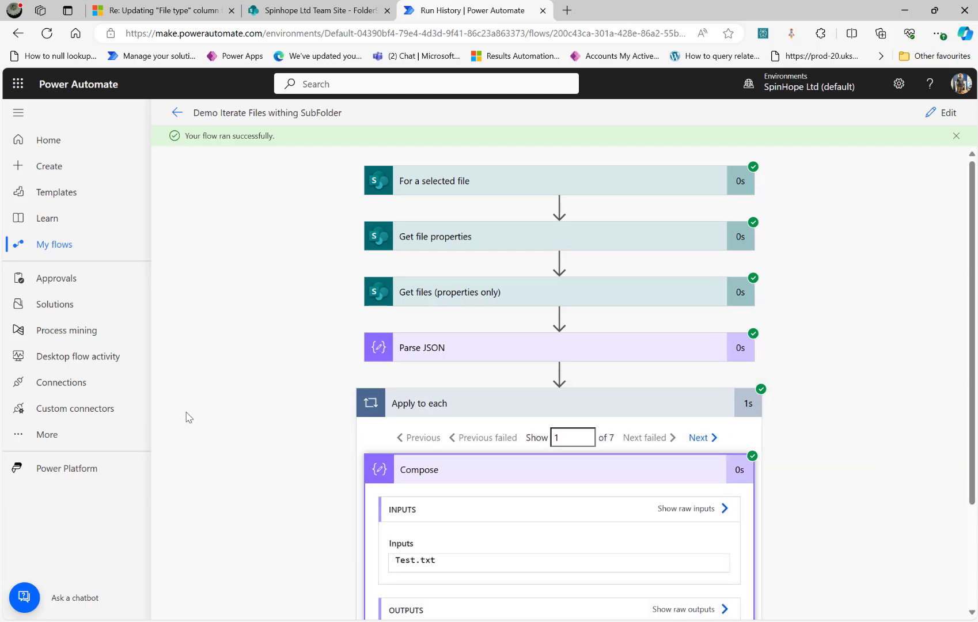
pyautogui.scroll(-2, 426, 409)
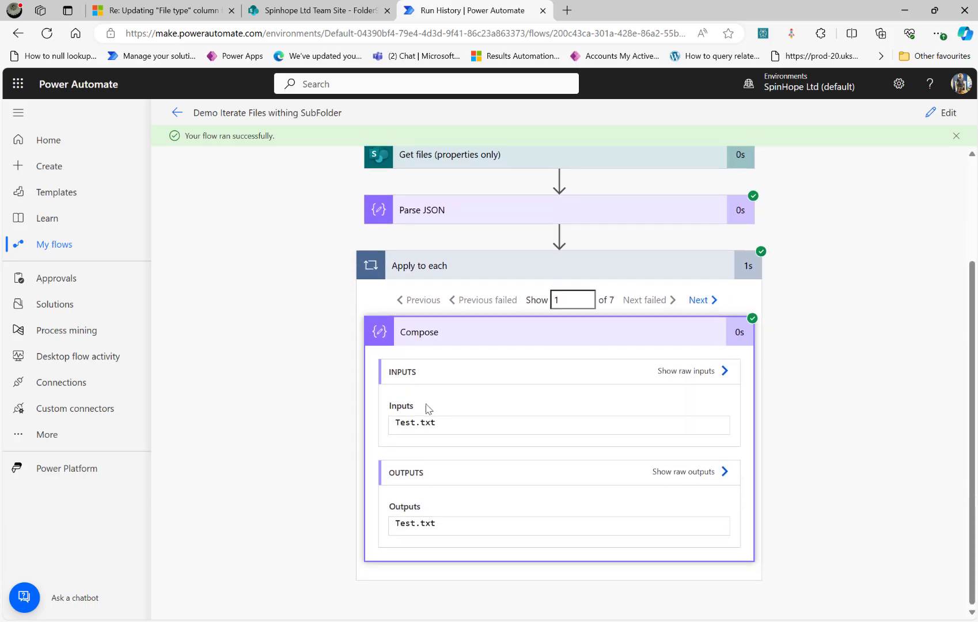
# Navigate the SharePoint library back up to the spinhope folder
pyautogui.click(316, 16)
pyautogui.click(312, 231)
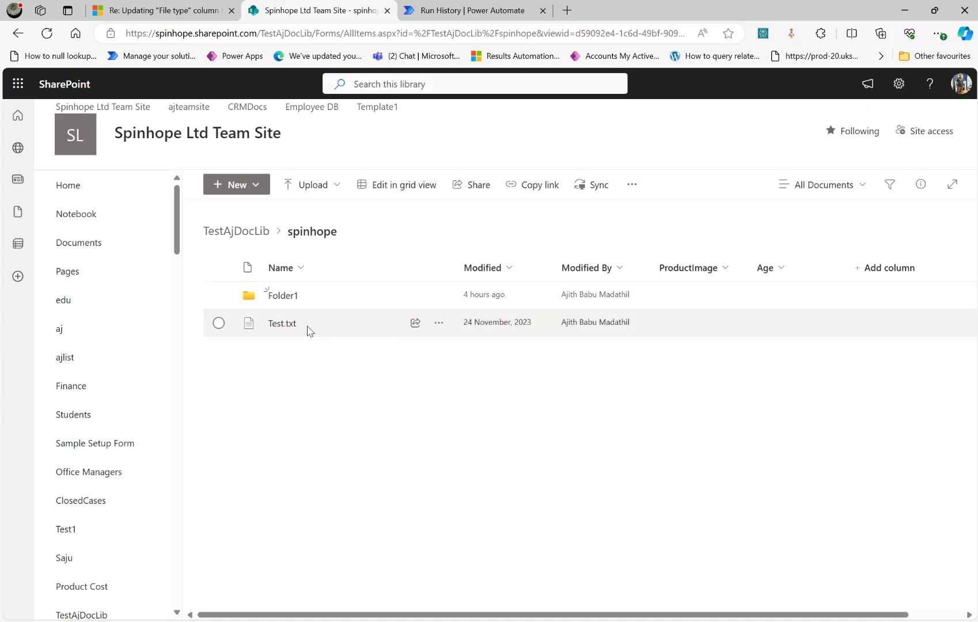
pyautogui.moveTo(309, 330)
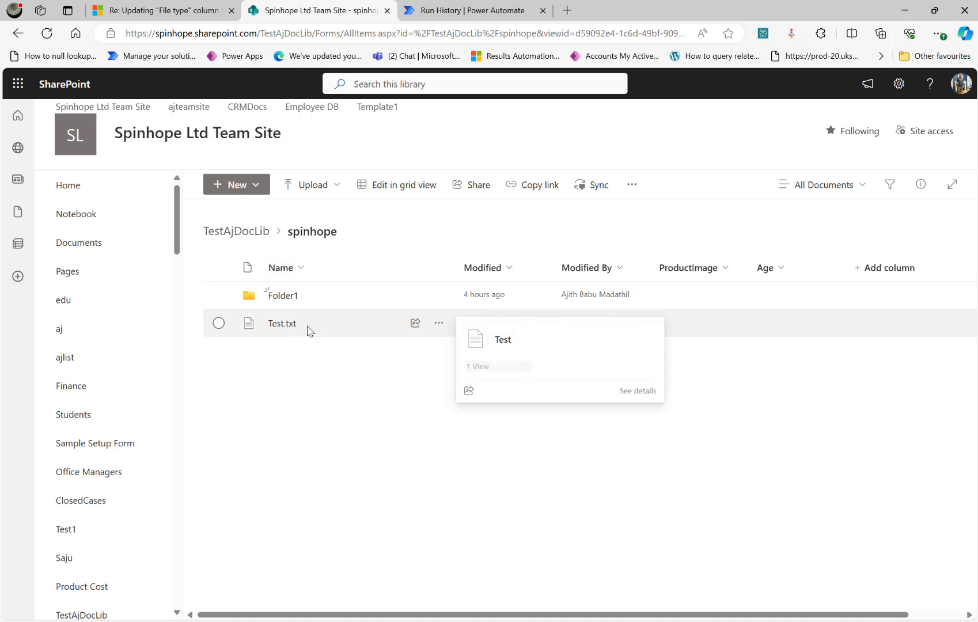
# Expand Get files run details to show the full inputs, including the FSObjType eq 0 filter
pyautogui.click(446, 10)
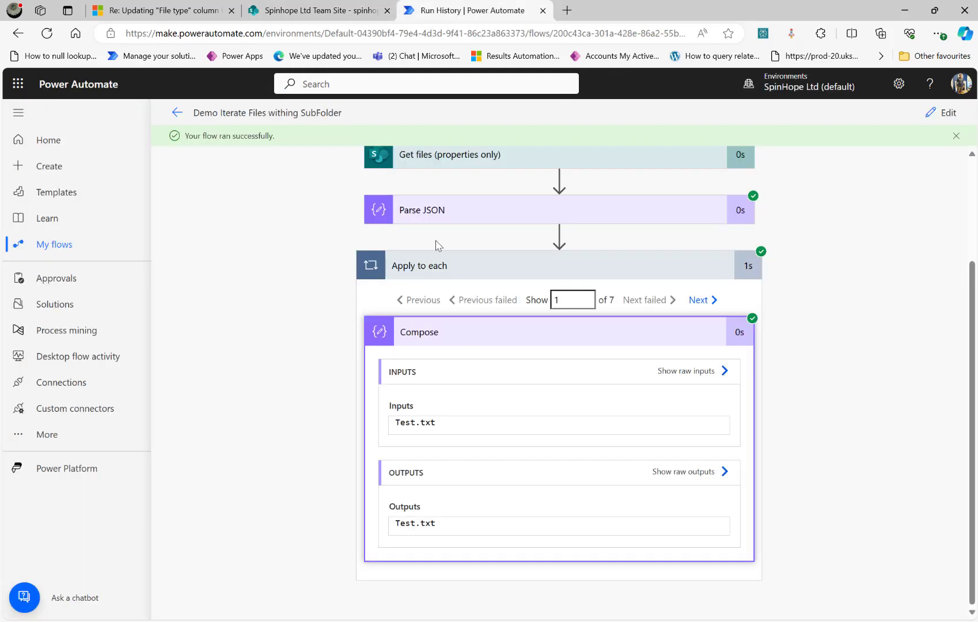
pyautogui.click(483, 158)
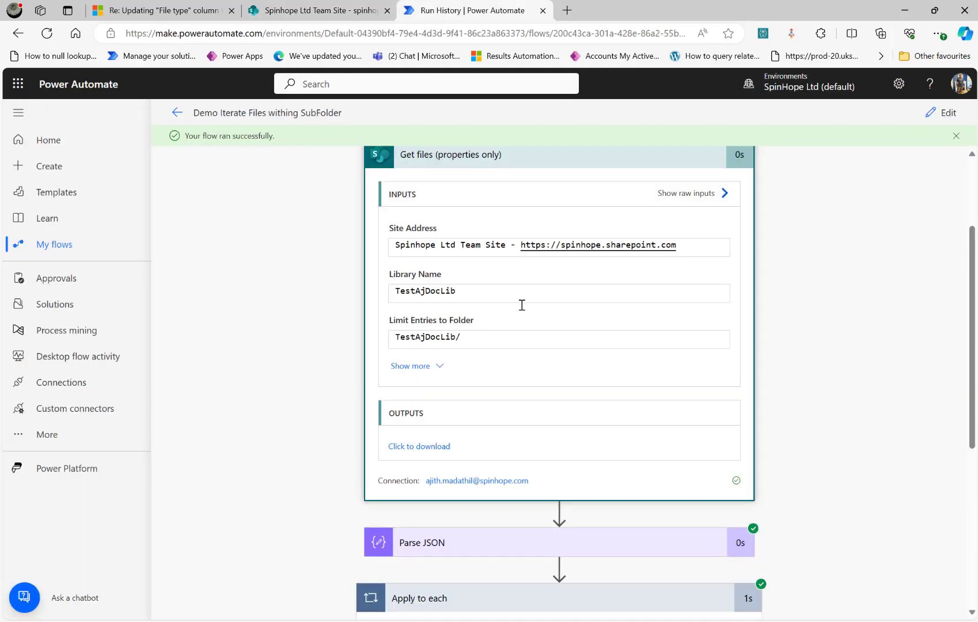
pyautogui.click(421, 367)
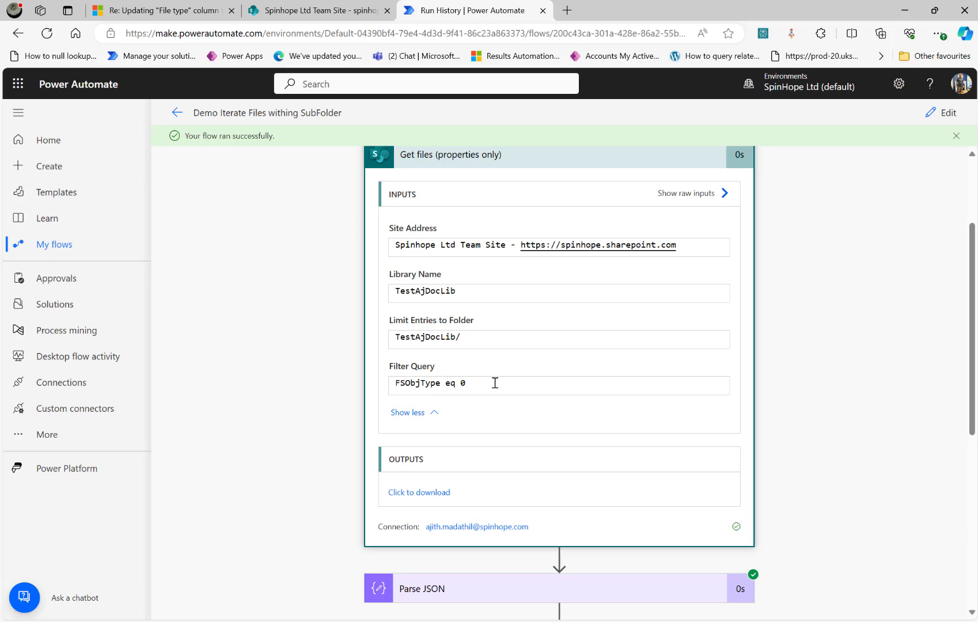
pyautogui.scroll(-6, 859, 351)
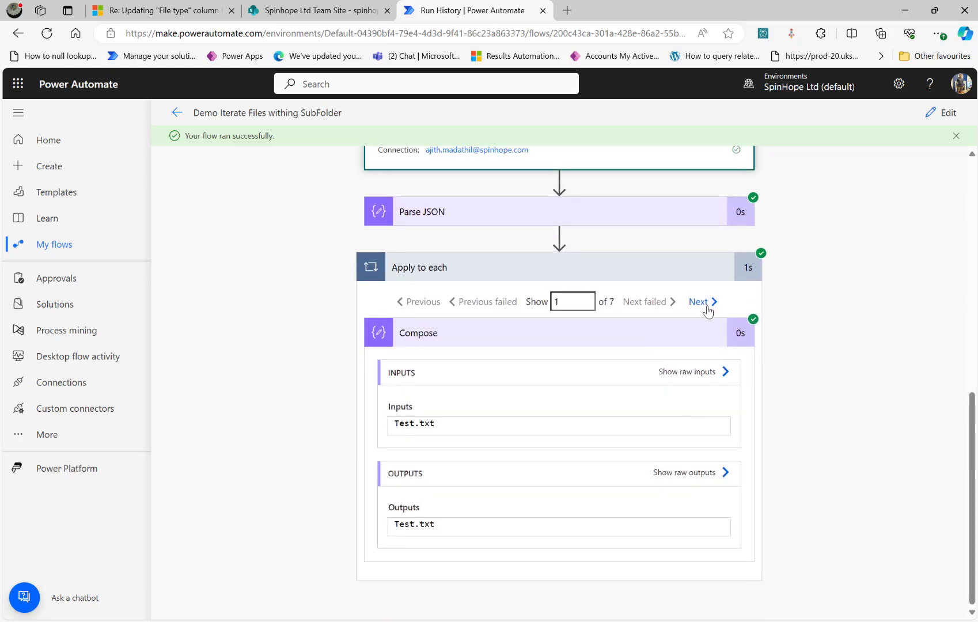
# Page the Apply to each loop to iteration 7 of 7, composing Document_folder9.docx
pyautogui.click(698, 302)
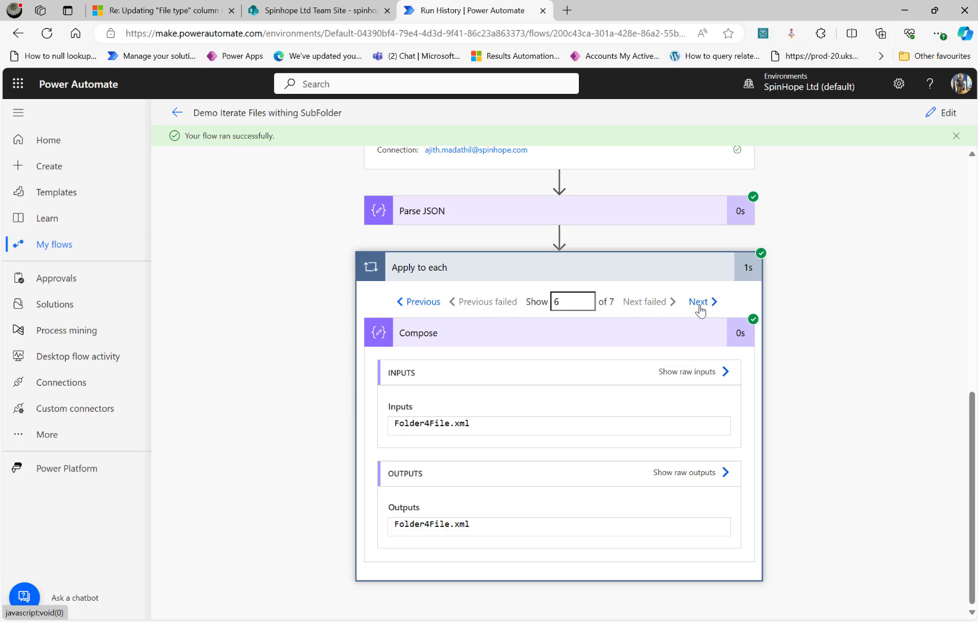
pyautogui.click(699, 307)
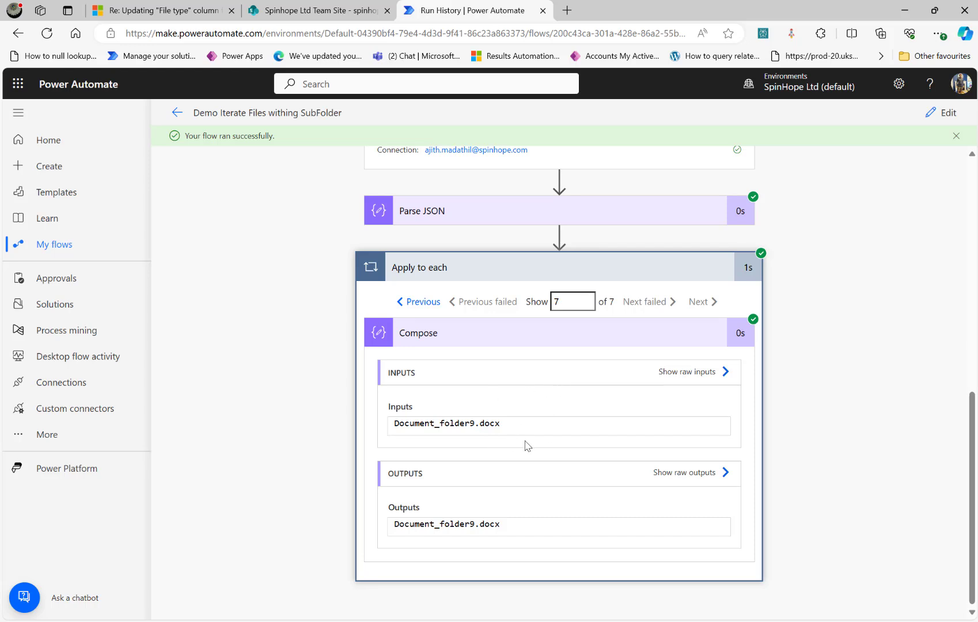
# Open the flow for editing and review the Get files (properties only) Filter Query
pyautogui.click(930, 113)
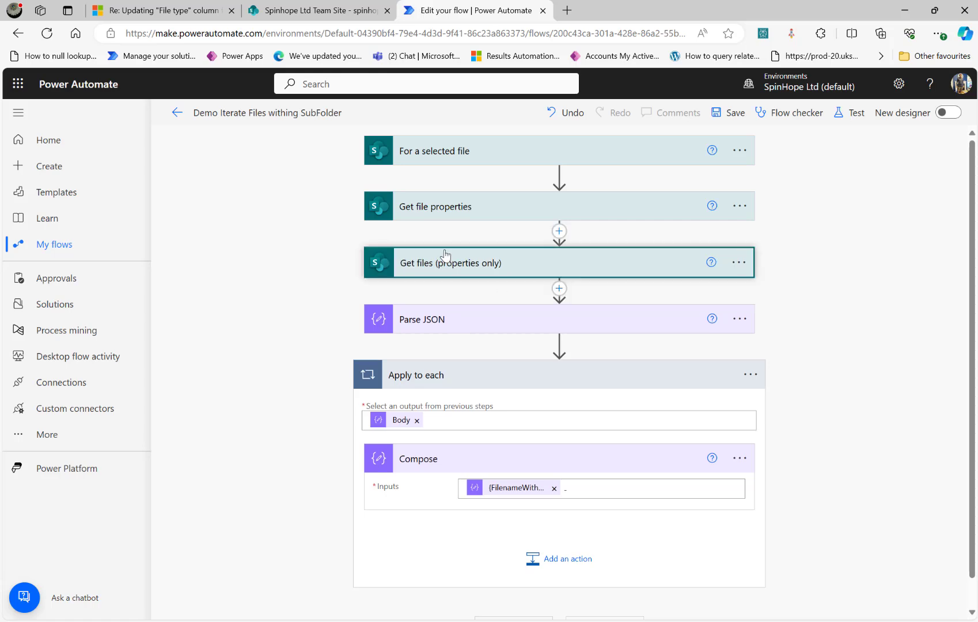
pyautogui.click(445, 262)
pyautogui.click(548, 384)
pyautogui.hotkey('ctrl', 'a')
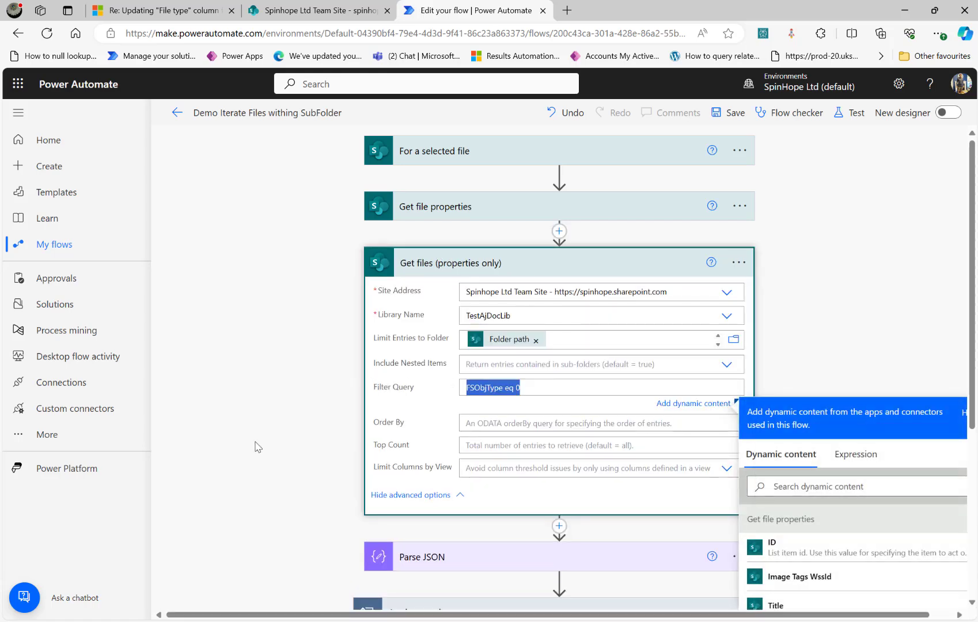
pyautogui.scroll(-4, 256, 448)
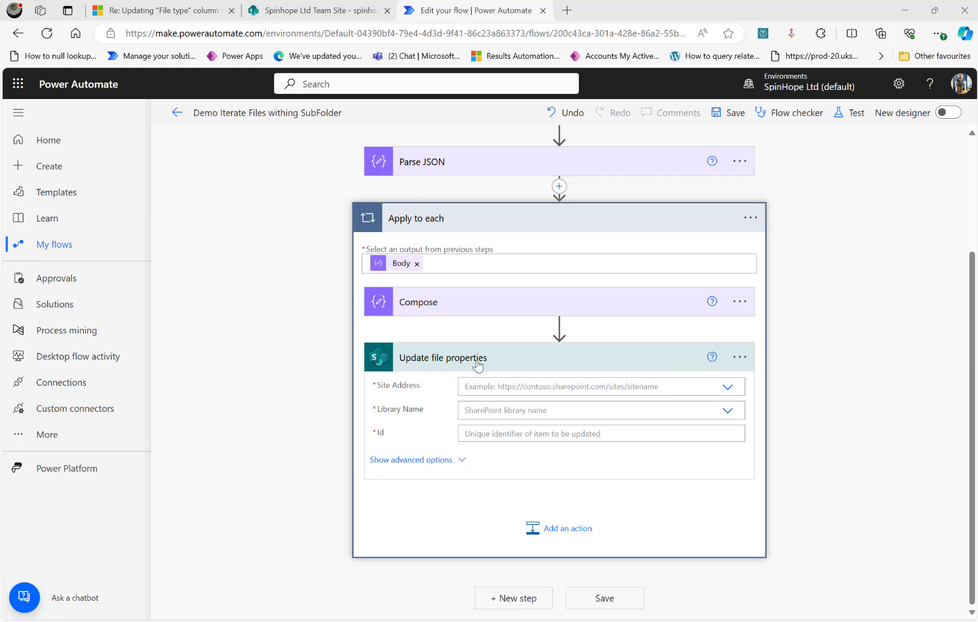
# Set the Update file properties Id to the ID dynamic value found by searching 'id'
pyautogui.click(502, 434)
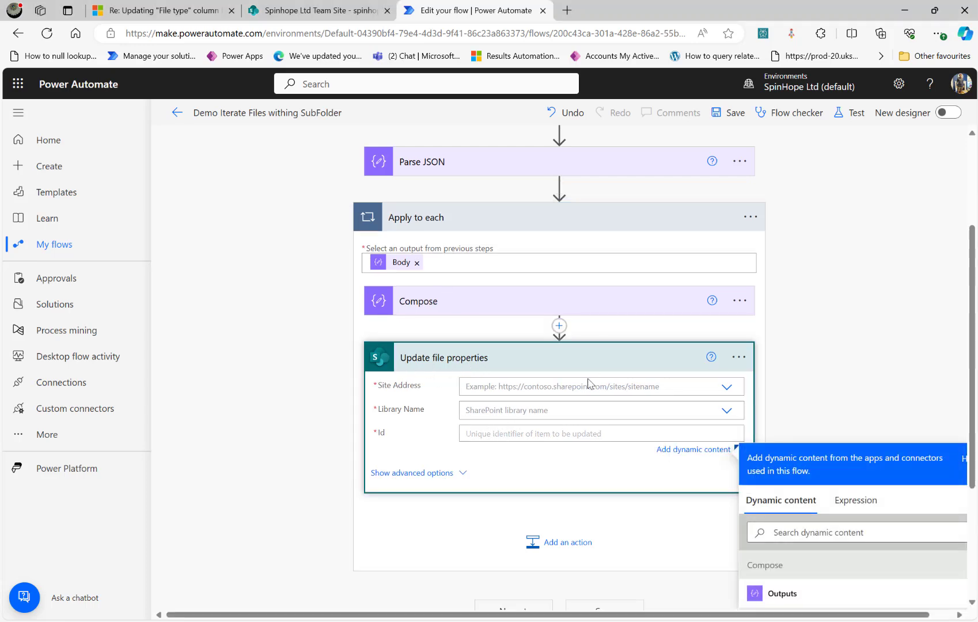
pyautogui.click(827, 533)
pyautogui.write('id')
pyautogui.scroll(-3, 950, 578)
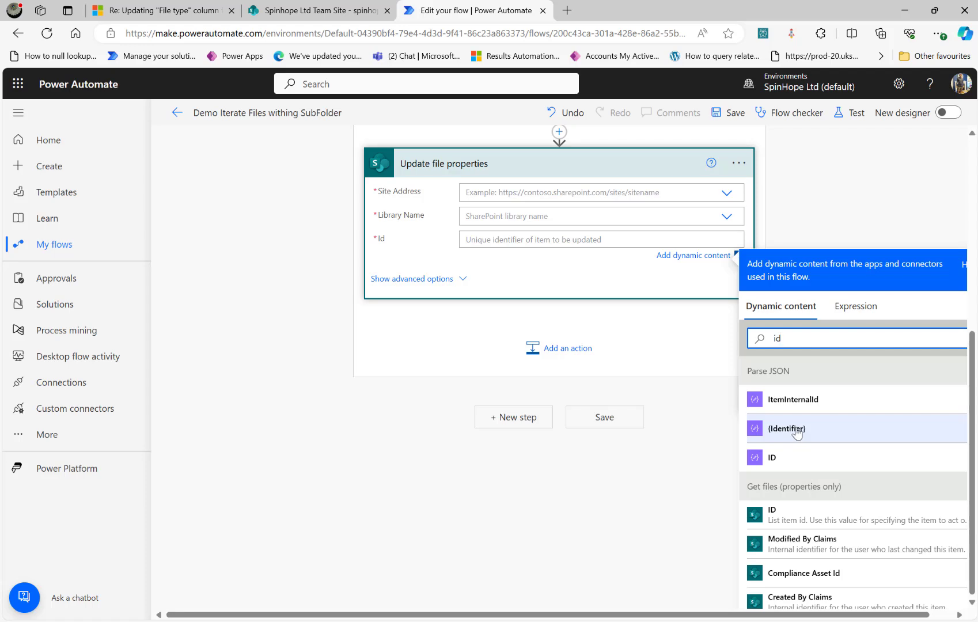
pyautogui.click(783, 465)
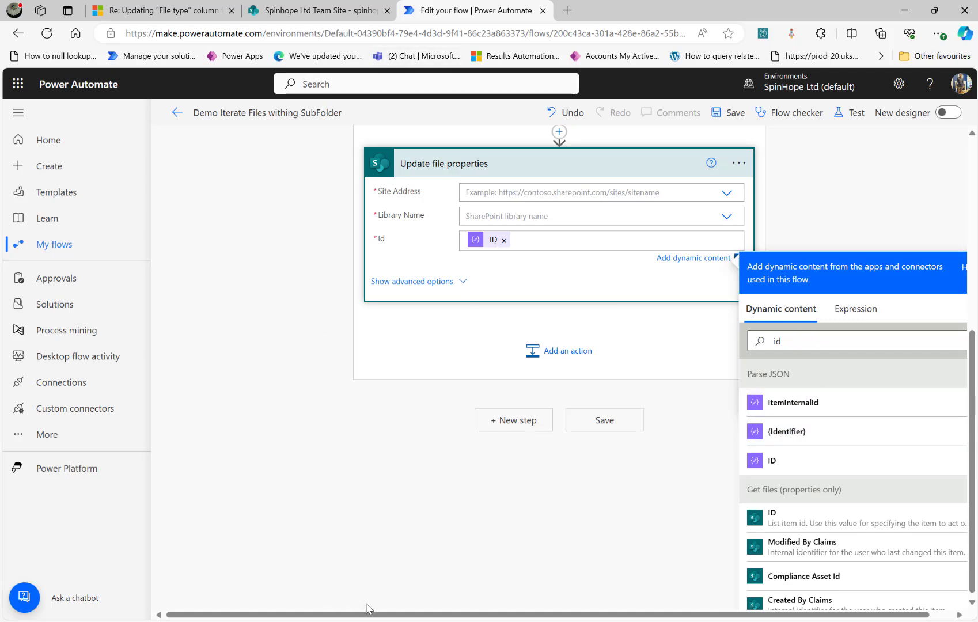
pyautogui.scroll(6, 463, 319)
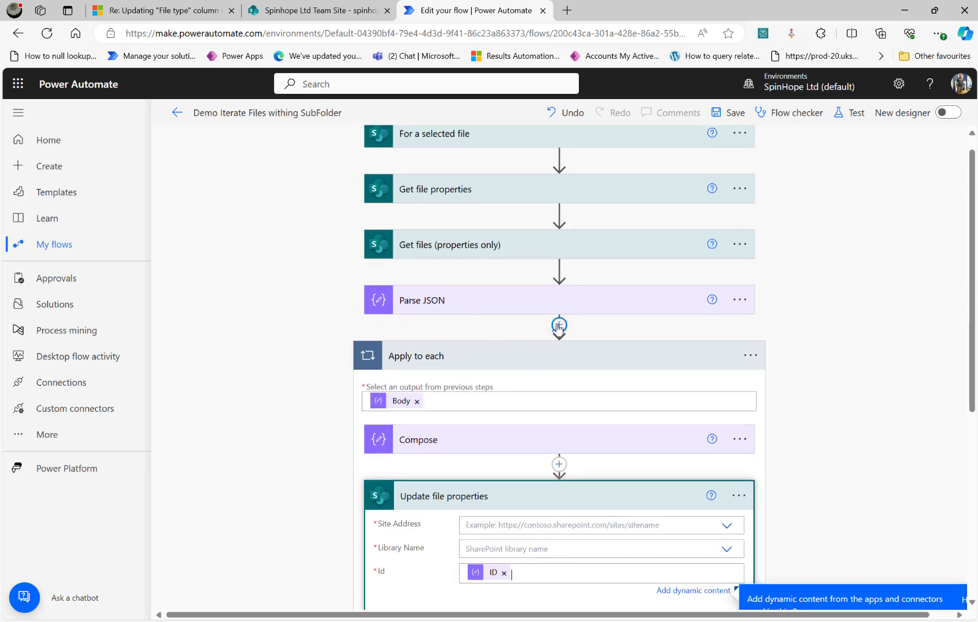
# Launch Notepad on the run output and search it for 'Ident'
pyautogui.press('super+r')
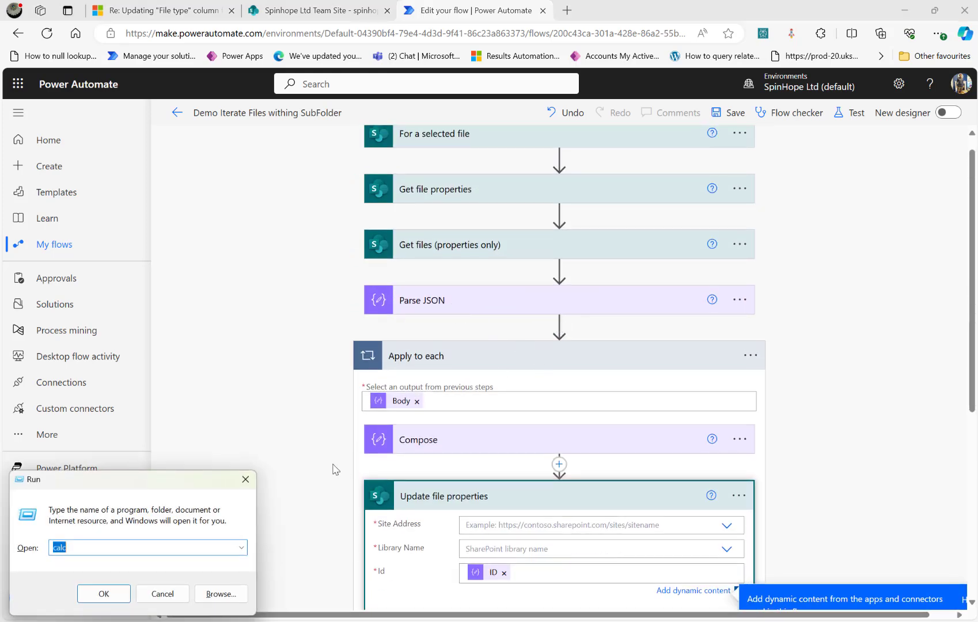
pyautogui.write('noteapd')
pyautogui.press('BackSpace')
pyautogui.press('BackSpace')
pyautogui.write('pad')
pyautogui.press('Return')
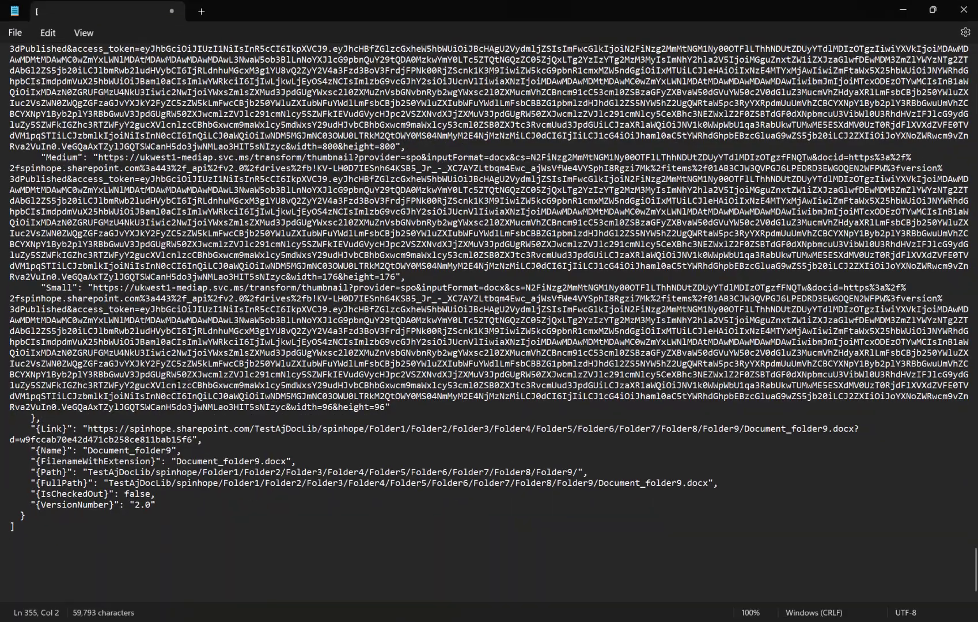
pyautogui.scroll(10, 89, 444)
pyautogui.scroll(15, 88, 432)
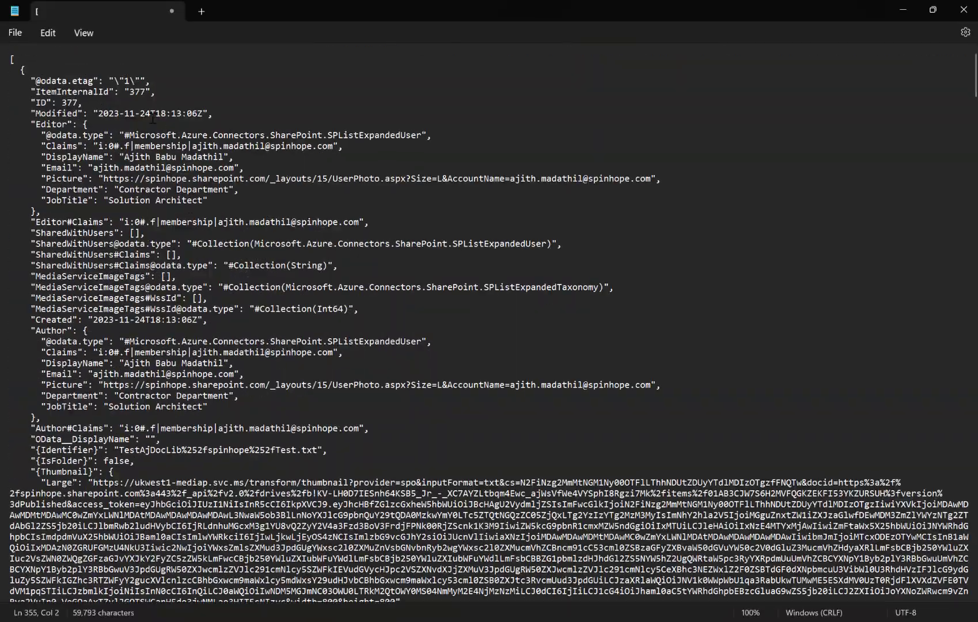
pyautogui.click(159, 106)
pyautogui.hotkey('ctrl', 'f')
pyautogui.write('Ident')
pyautogui.press('Return')
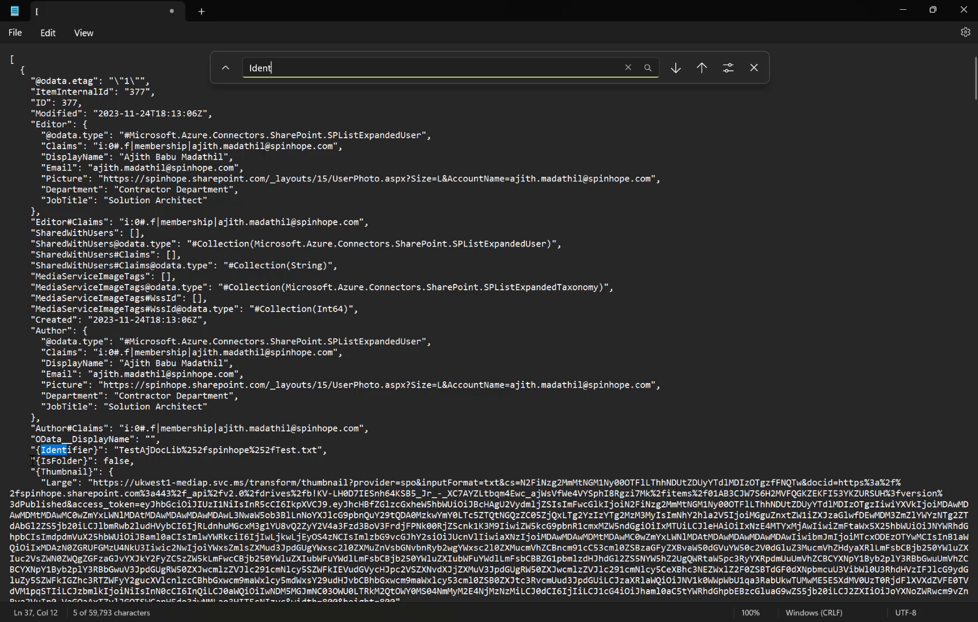
# Inspect the {Identifier} and "ID": 377 entries, then close Notepad without saving
pyautogui.click(31, 450)
pyautogui.moveTo(30, 450); pyautogui.dragTo(362, 453)
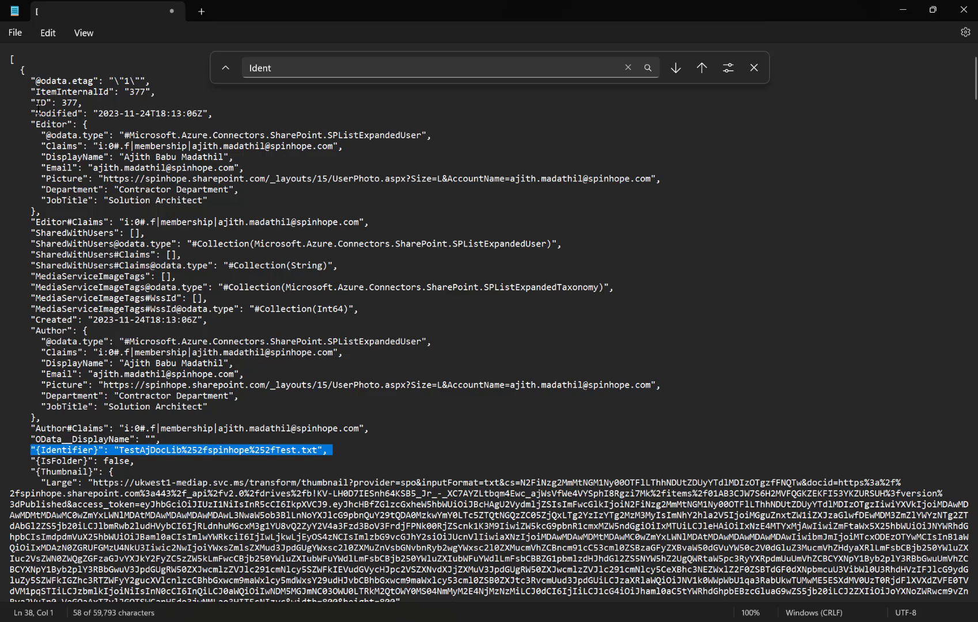
pyautogui.moveTo(31, 102); pyautogui.dragTo(97, 103)
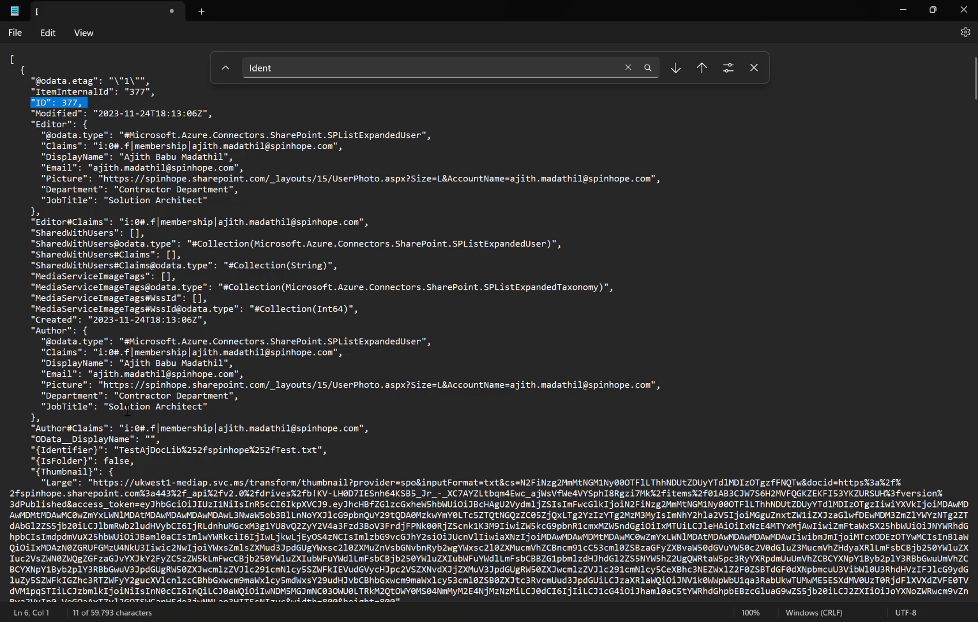
pyautogui.click(50, 109)
pyautogui.click(25, 449)
pyautogui.moveTo(25, 453); pyautogui.dragTo(171, 452)
pyautogui.click(957, 16)
pyautogui.click(476, 348)
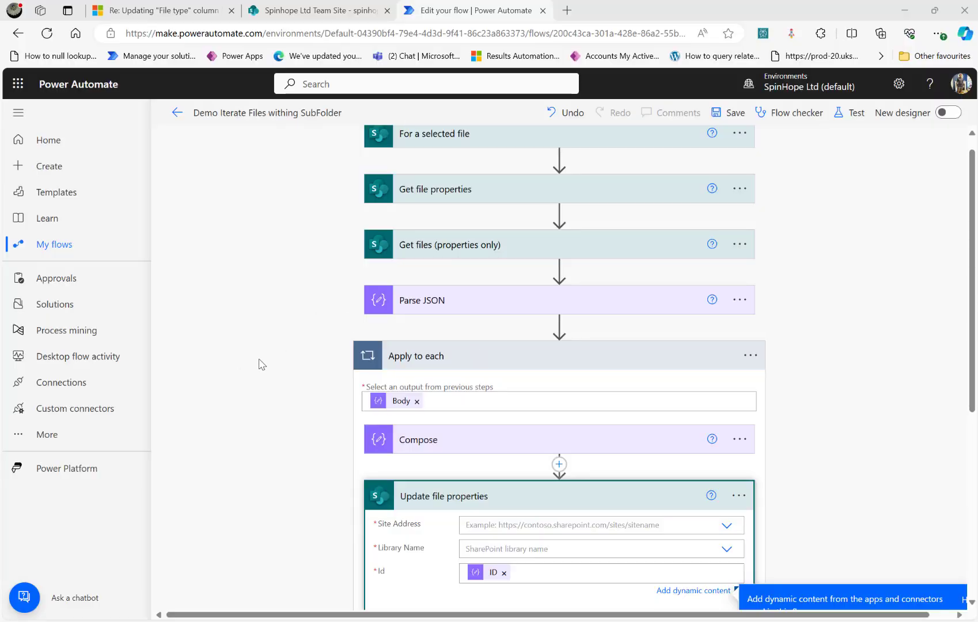
# Keep the FSObjType eq 0 filter in Get files (properties only) and set Order By to desc
pyautogui.click(739, 495)
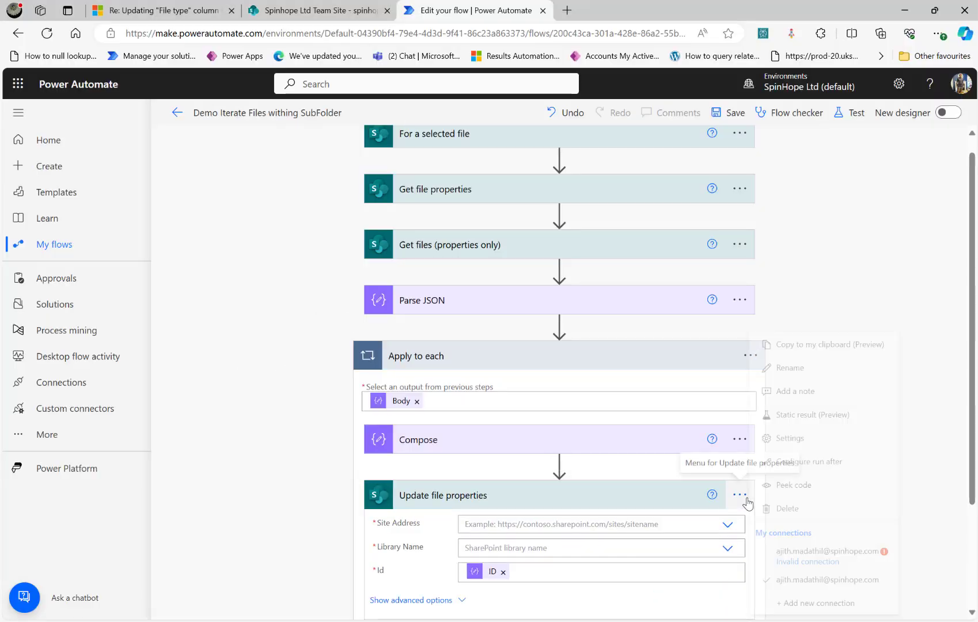
pyautogui.click(426, 246)
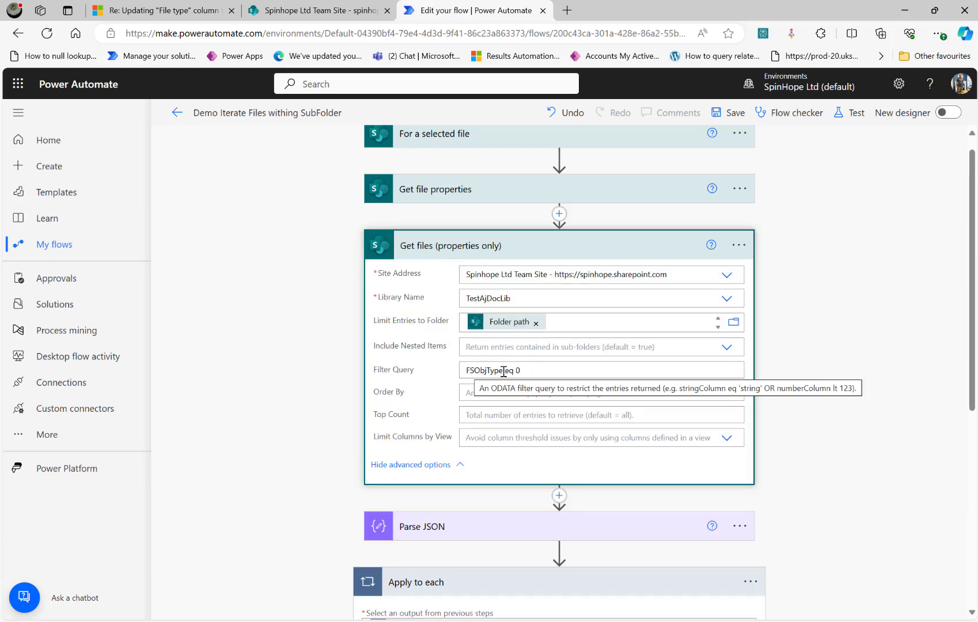
pyautogui.click(539, 370)
pyautogui.moveTo(539, 370); pyautogui.dragTo(438, 364)
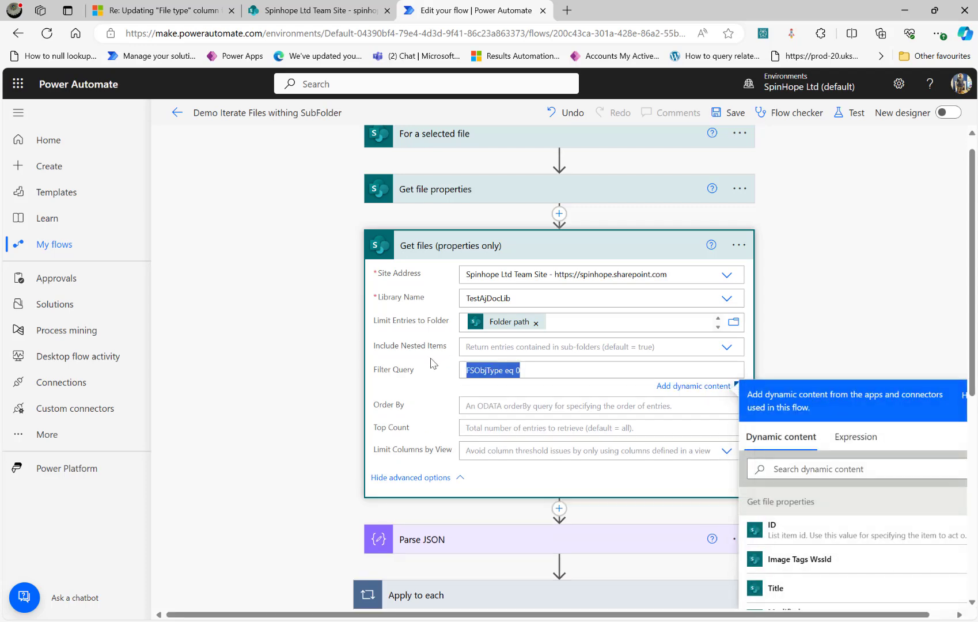
pyautogui.click(501, 409)
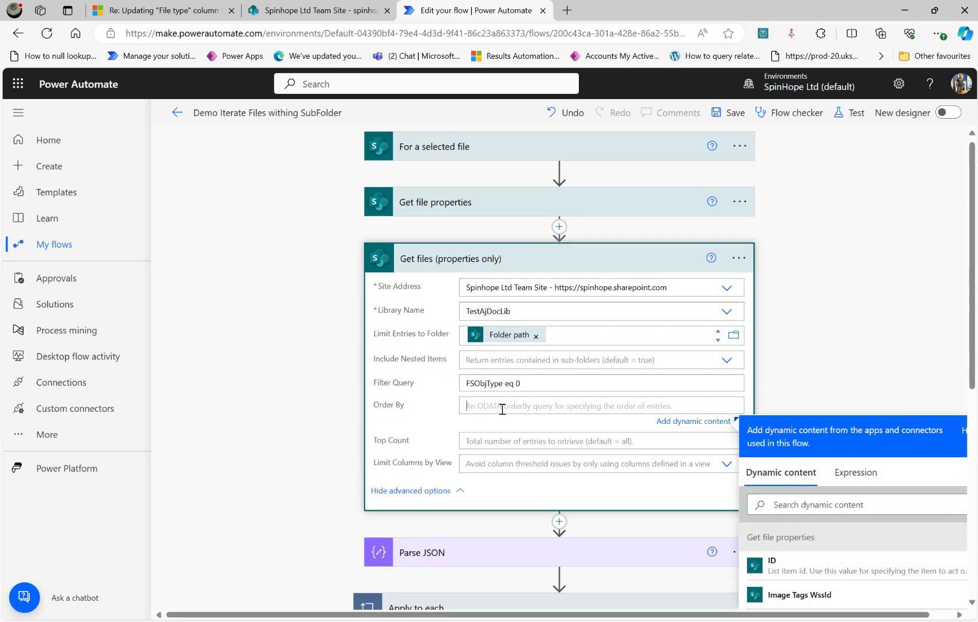
pyautogui.write('as')
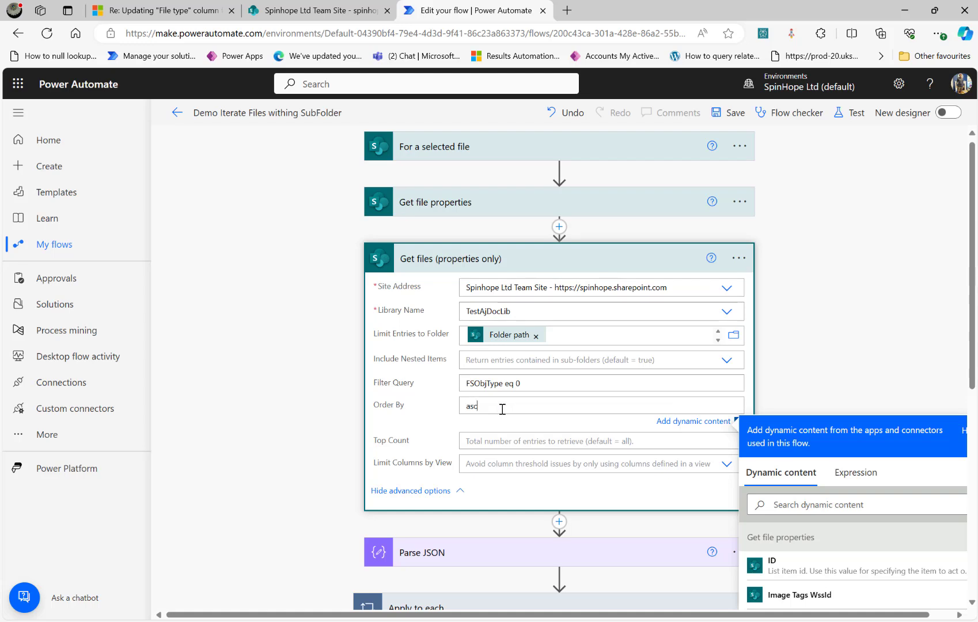
pyautogui.write('c')
pyautogui.press('BackSpace')
pyautogui.press('BackSpace')
pyautogui.press('BackSpace')
pyautogui.write('desc')
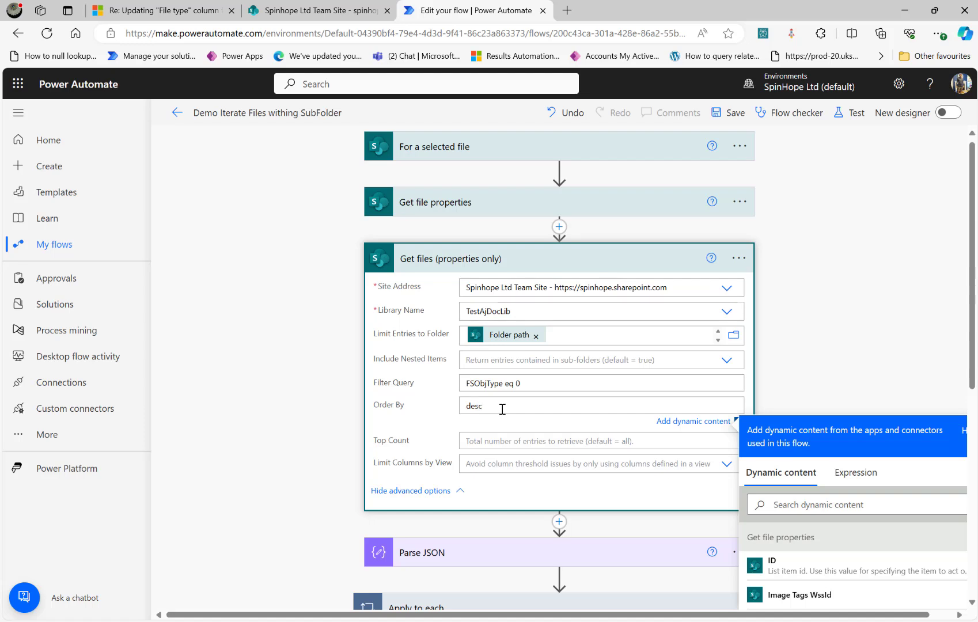